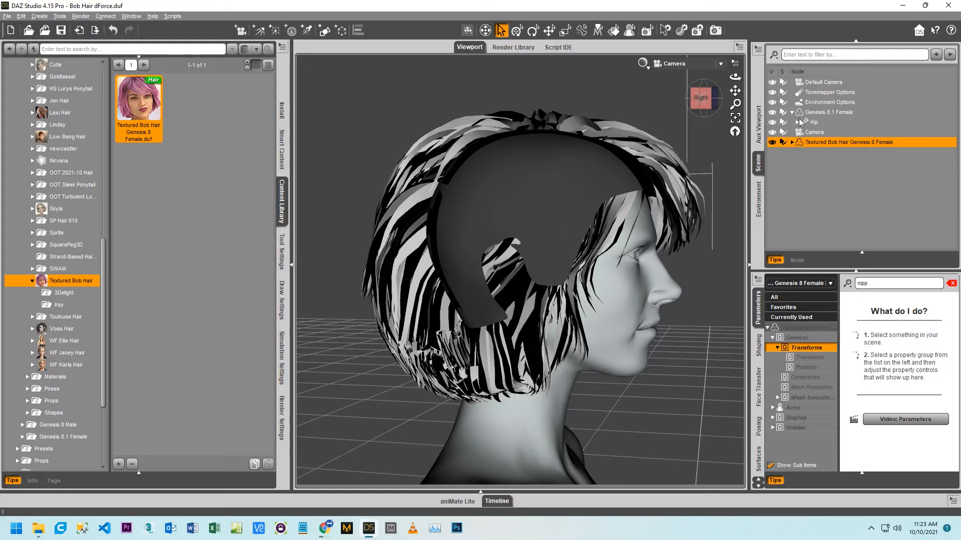
- Add a dForce Dynamic Surface modifier to the Textured Bob Hair Genesis 8 Female figure
{"action": "left_click", "coordinate": [793, 142]}
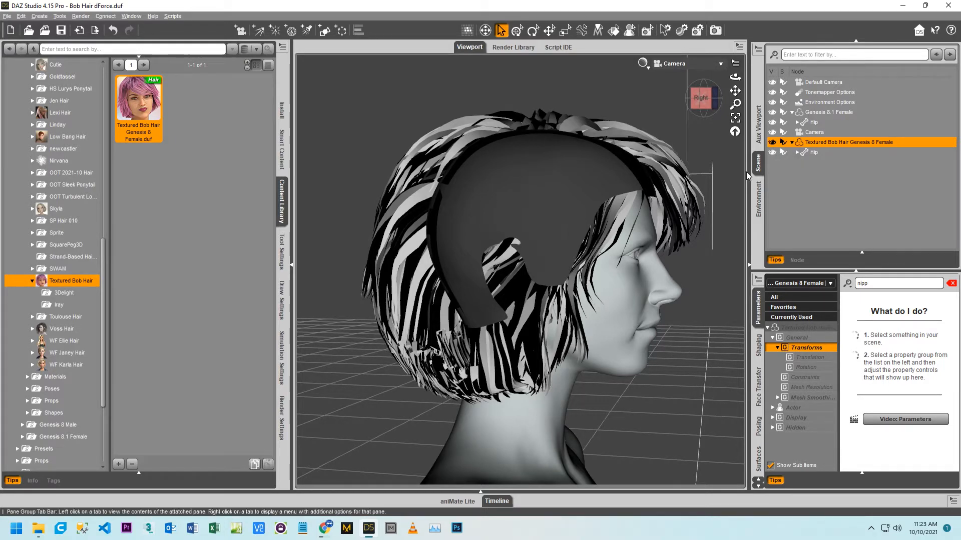
{"action": "left_click_drag", "start_coordinate": [699, 96], "coordinate": [774, 59]}
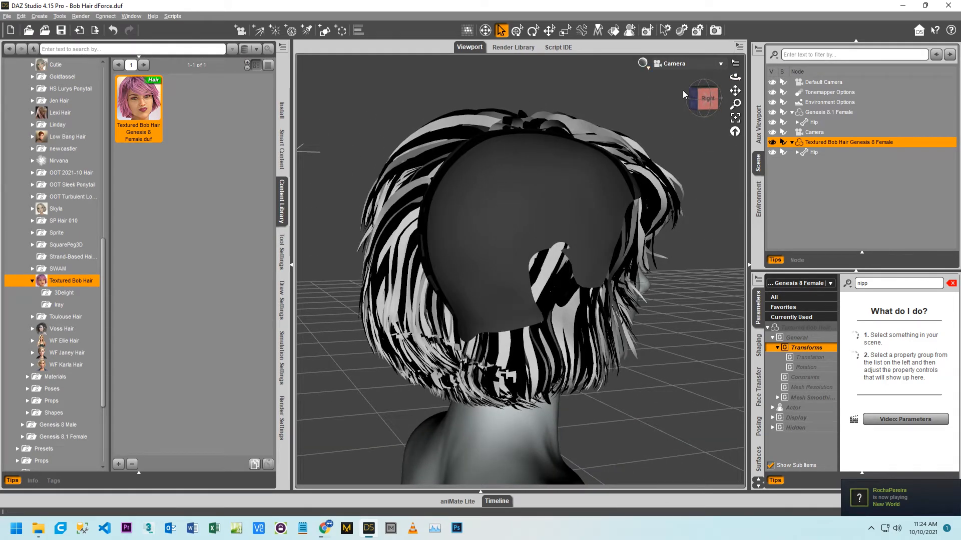
{"action": "left_click", "coordinate": [714, 102]}
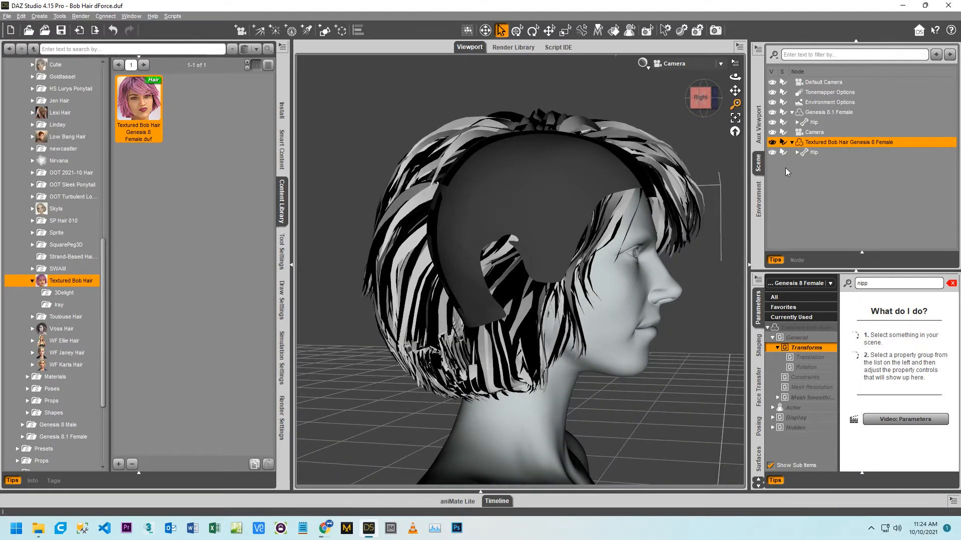
{"action": "left_click", "coordinate": [39, 16]}
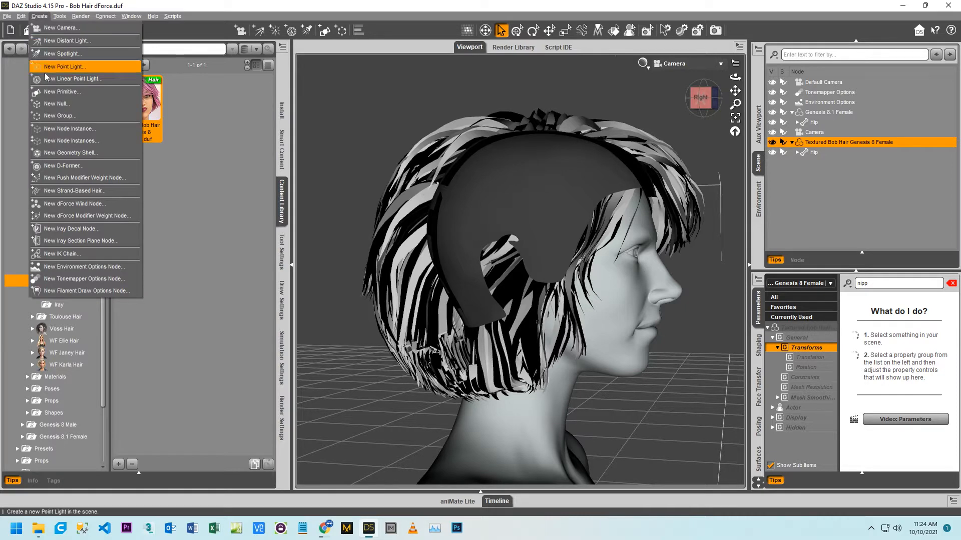
{"action": "left_click", "coordinate": [21, 16]}
{"action": "mouse_move", "coordinate": [34, 95]}
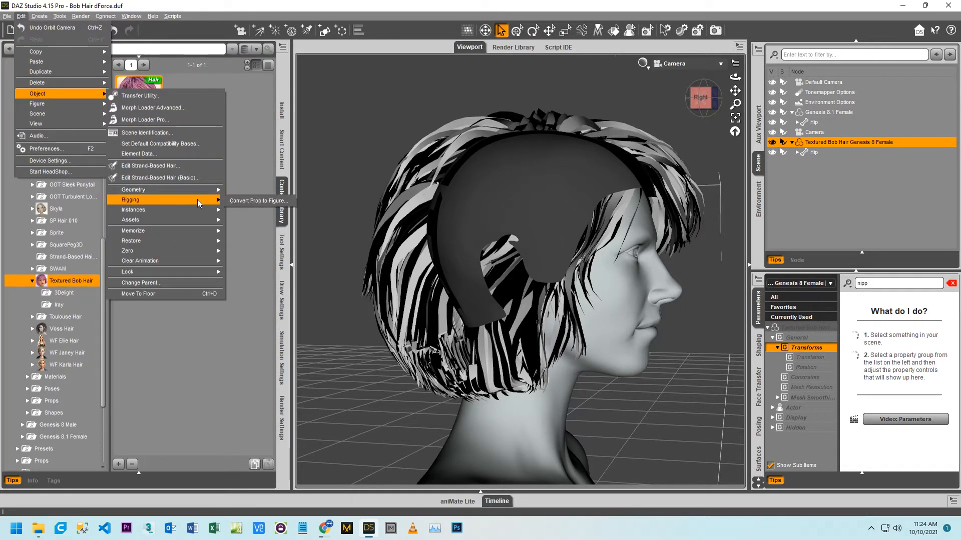
{"action": "mouse_move", "coordinate": [202, 194]}
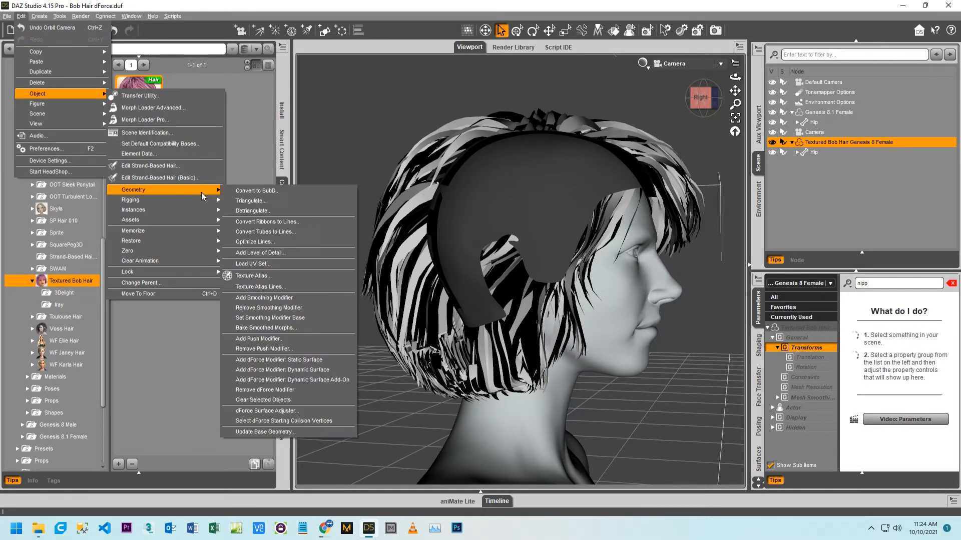
{"action": "left_click", "coordinate": [286, 370]}
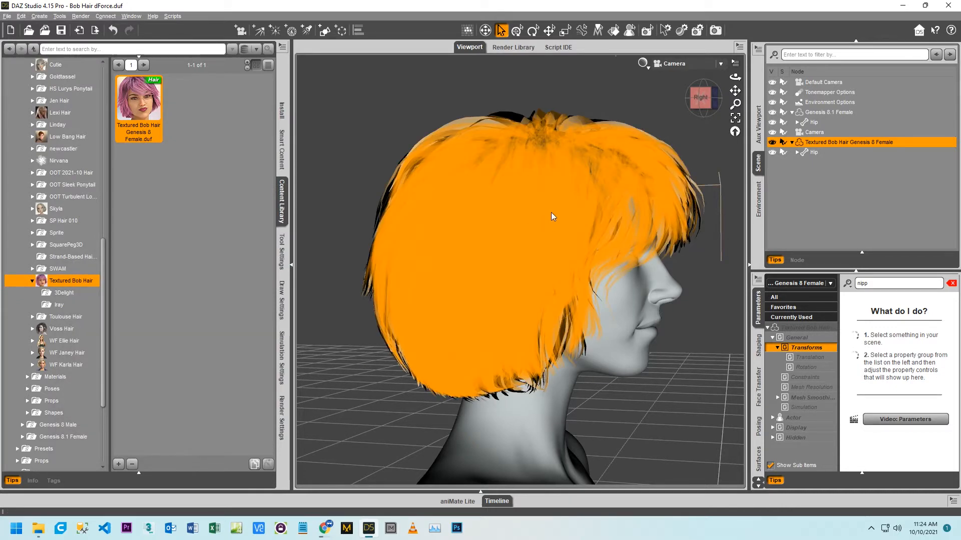
- Examine the friction and simulation properties of the hair figure's Cap and Hair surfaces
{"action": "left_click", "coordinate": [759, 457]}
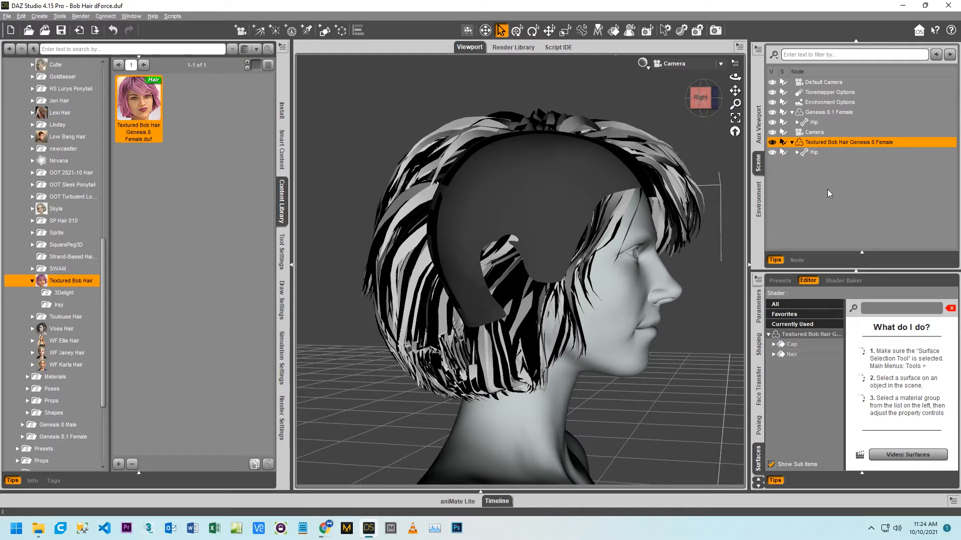
{"action": "left_click", "coordinate": [791, 346]}
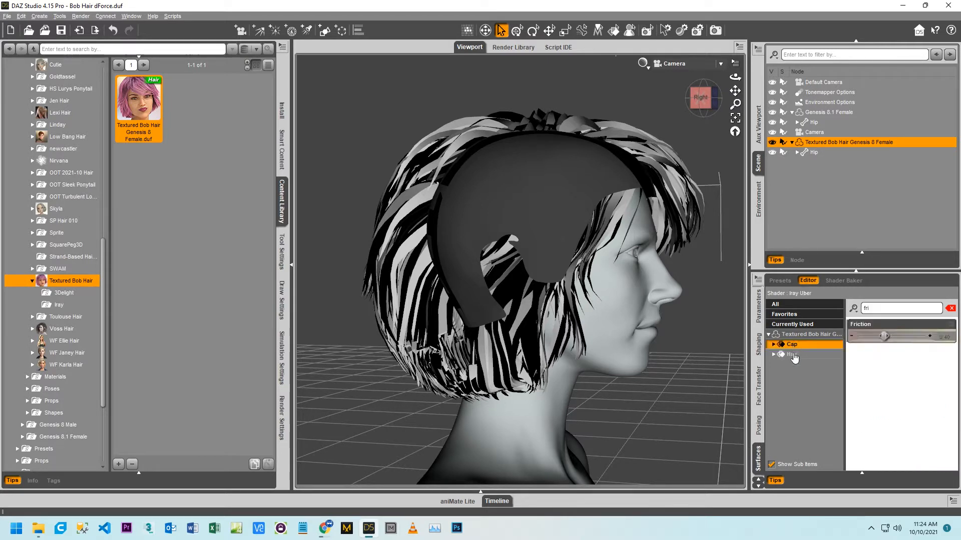
{"action": "left_click", "coordinate": [791, 356]}
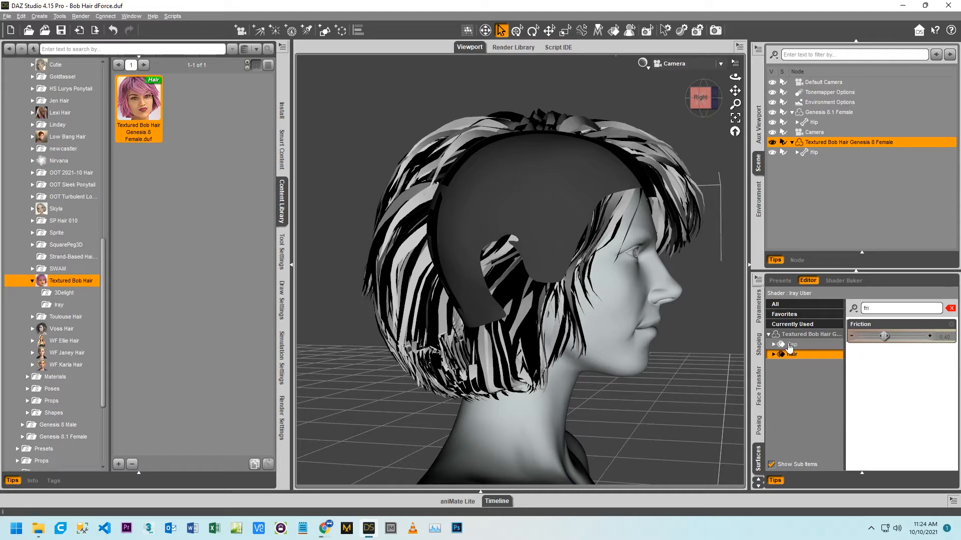
{"action": "left_click", "coordinate": [789, 345]}
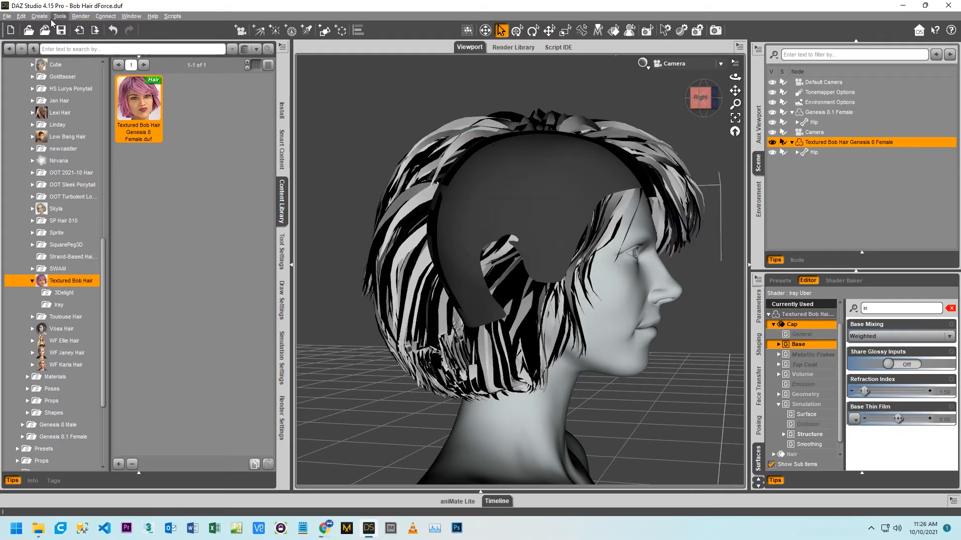
- Create a dForce Modifier Weight Node parented to the Textured Bob Hair figure
{"action": "left_click", "coordinate": [39, 17]}
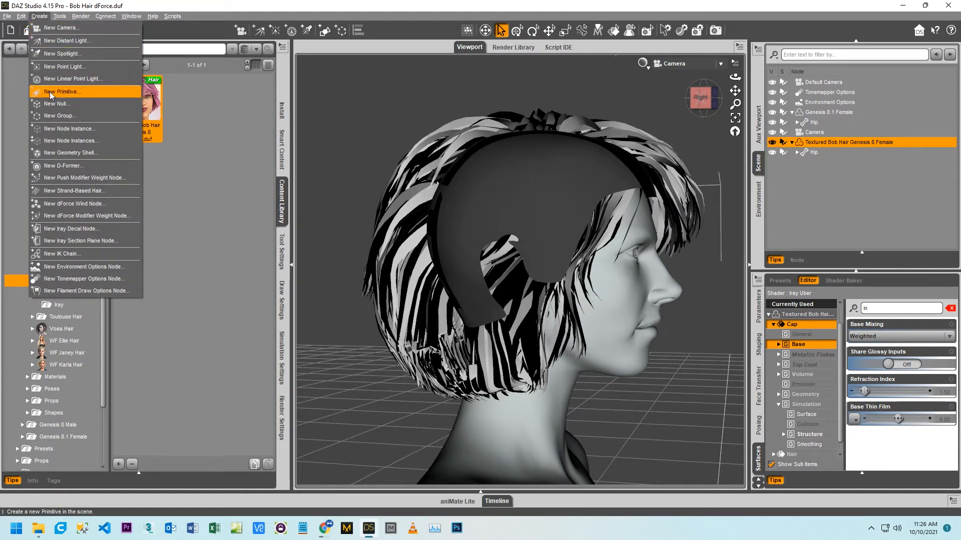
{"action": "left_click", "coordinate": [89, 215]}
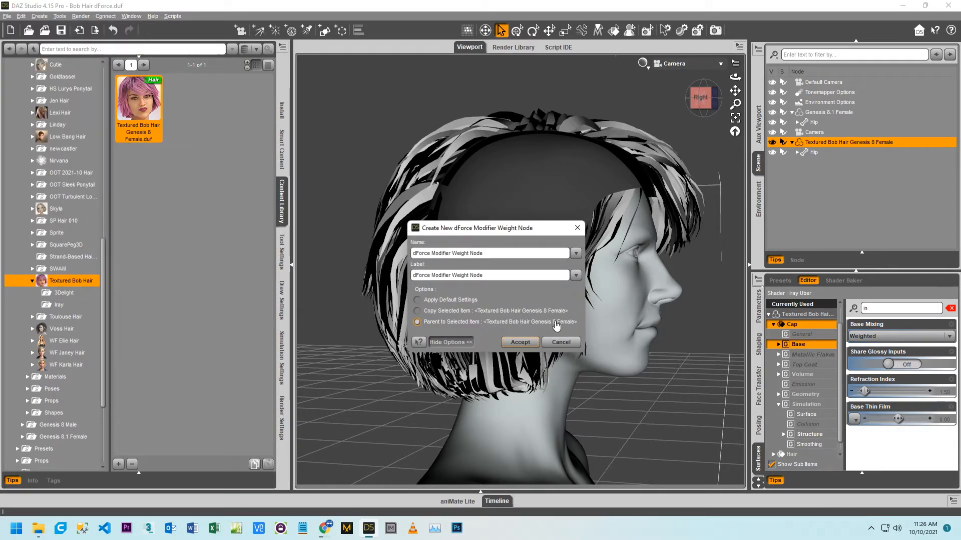
{"action": "left_click", "coordinate": [521, 342]}
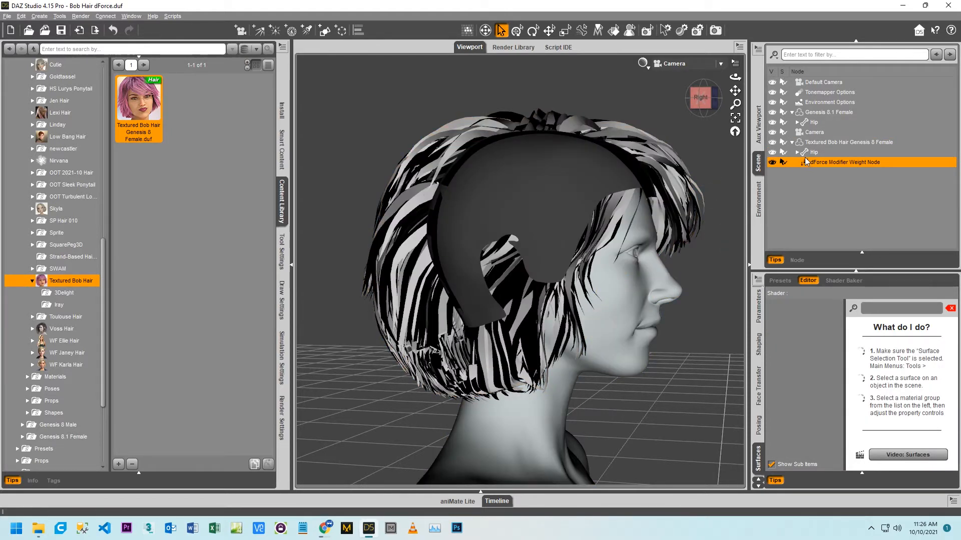
- Select all polygons of the bob hair's Cap surface with the Geometry Editor
{"action": "left_click", "coordinate": [811, 144]}
{"action": "left_click", "coordinate": [818, 161]}
{"action": "left_click", "coordinate": [816, 146]}
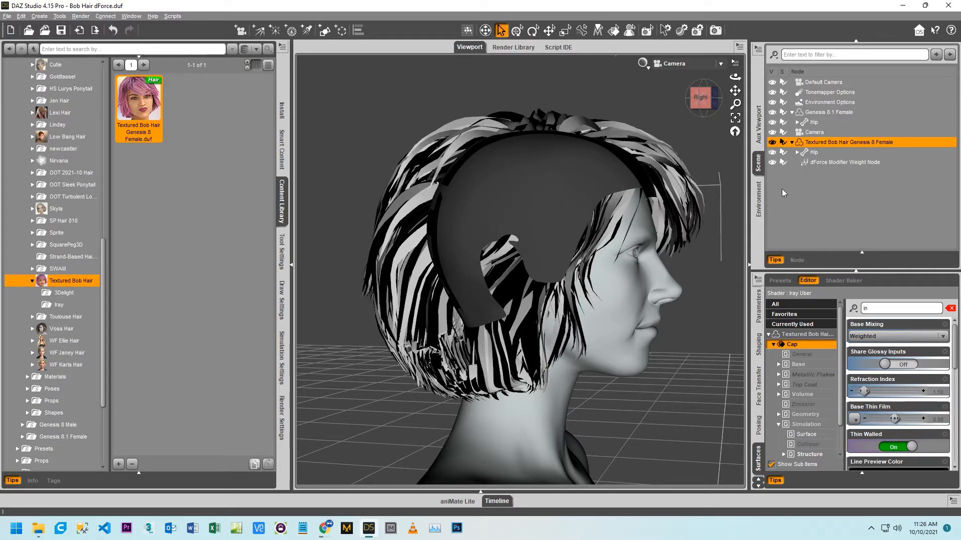
{"action": "left_click", "coordinate": [282, 251]}
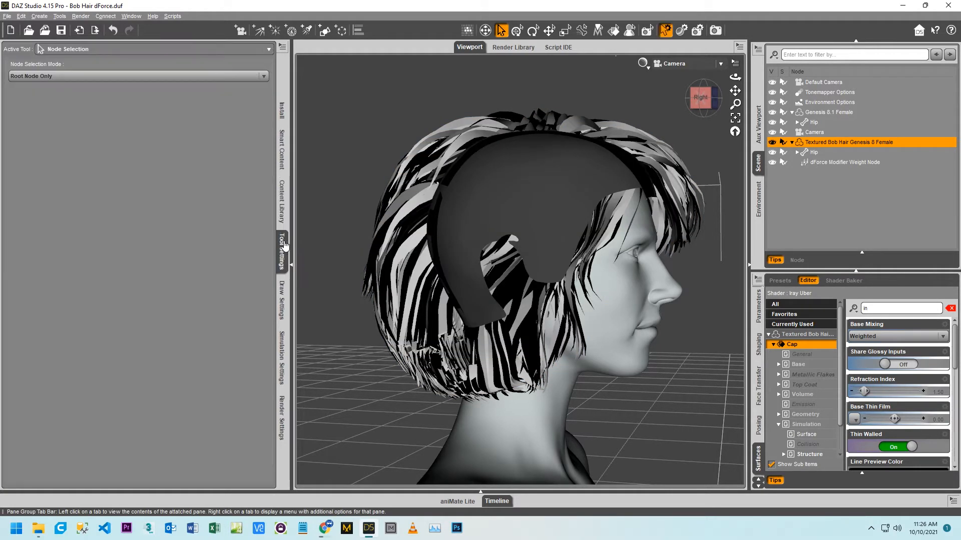
{"action": "left_click", "coordinate": [100, 50]}
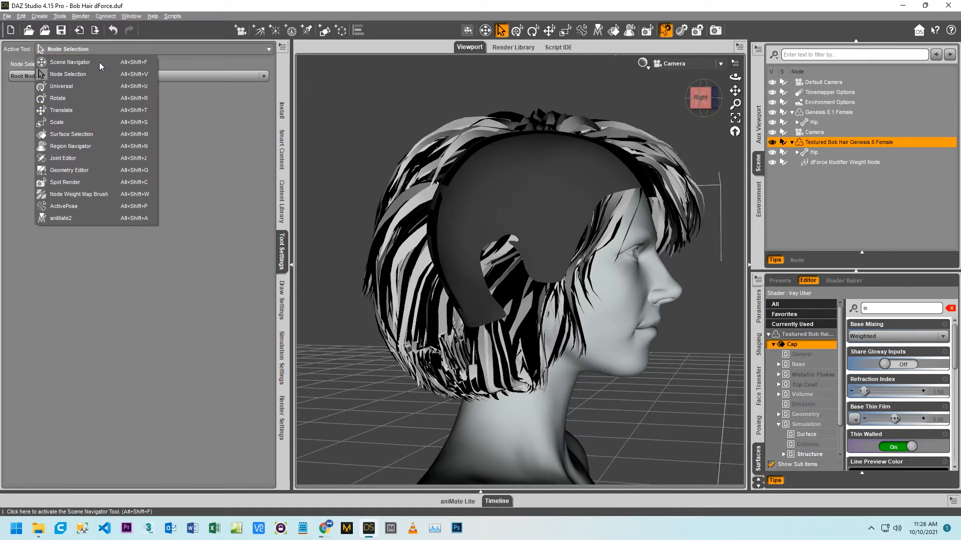
{"action": "left_click", "coordinate": [94, 164]}
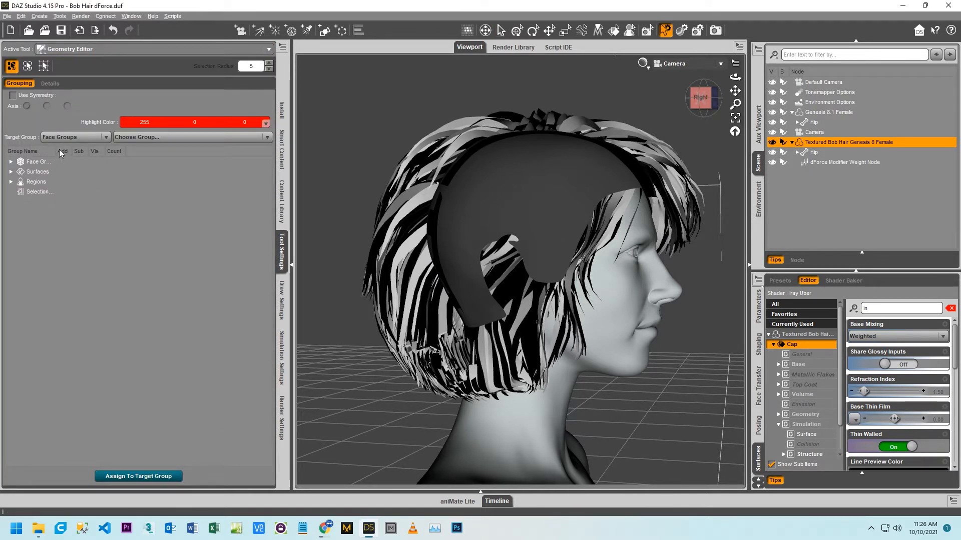
{"action": "left_click", "coordinate": [11, 172]}
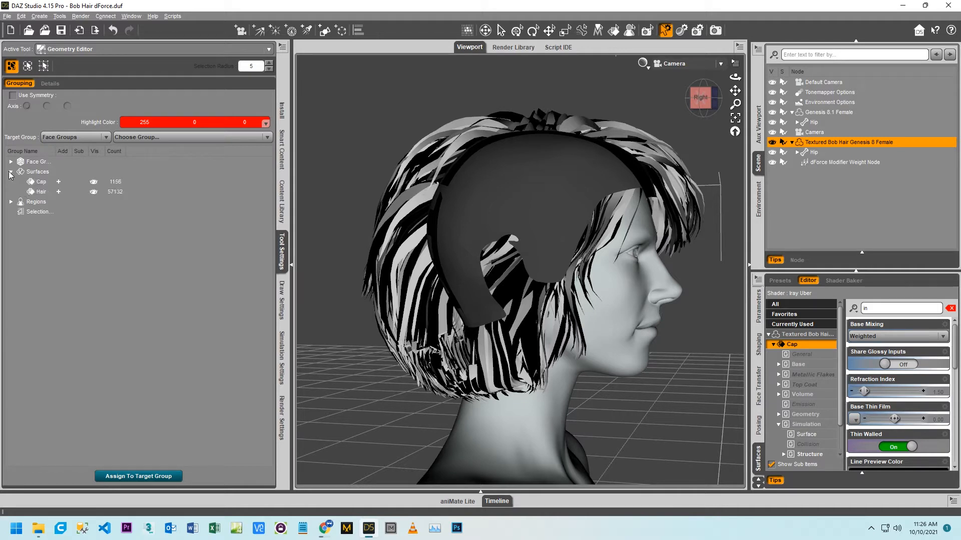
{"action": "left_click", "coordinate": [58, 181]}
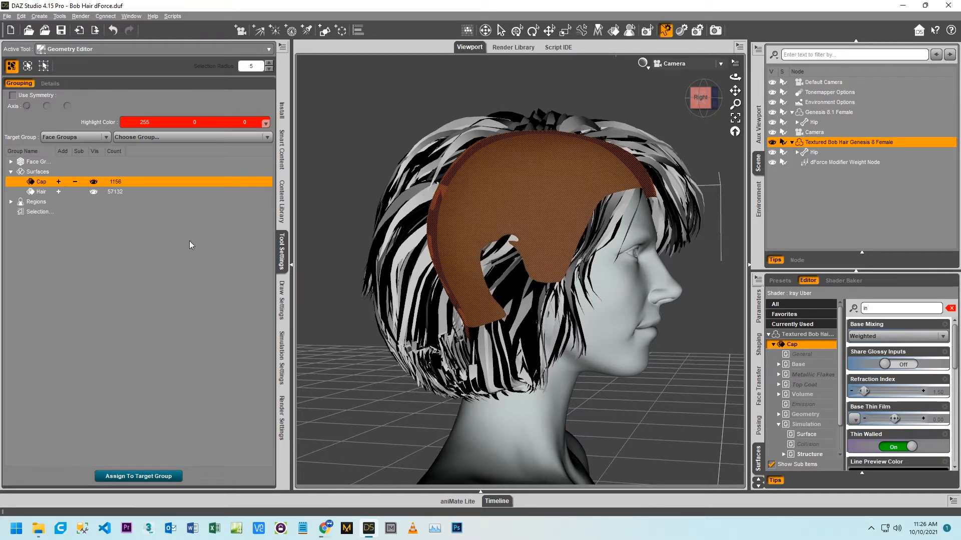
- Add a dForce Simulation Influence Weights map to the dForce Modifier Weight Node using the Node Weight Map Brush
{"action": "left_click", "coordinate": [138, 49]}
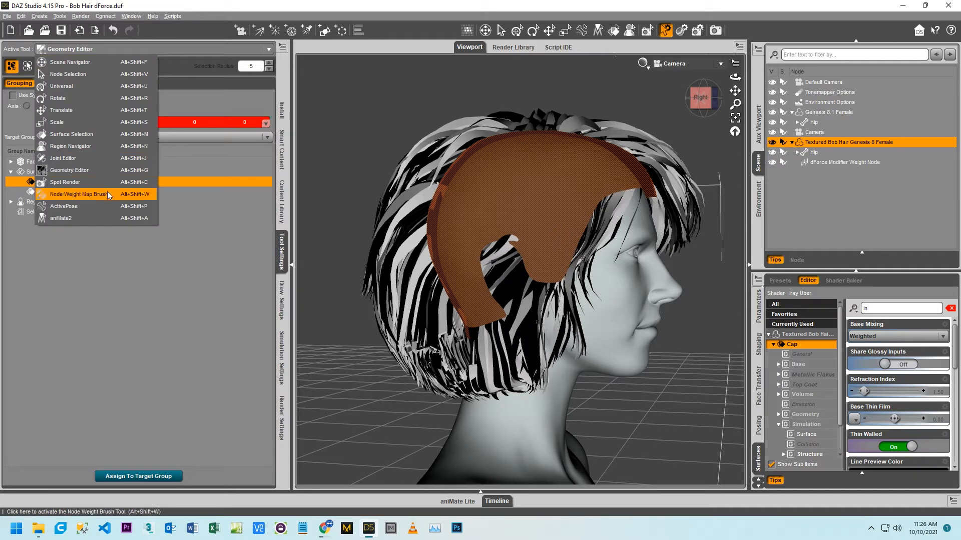
{"action": "left_click", "coordinate": [107, 193]}
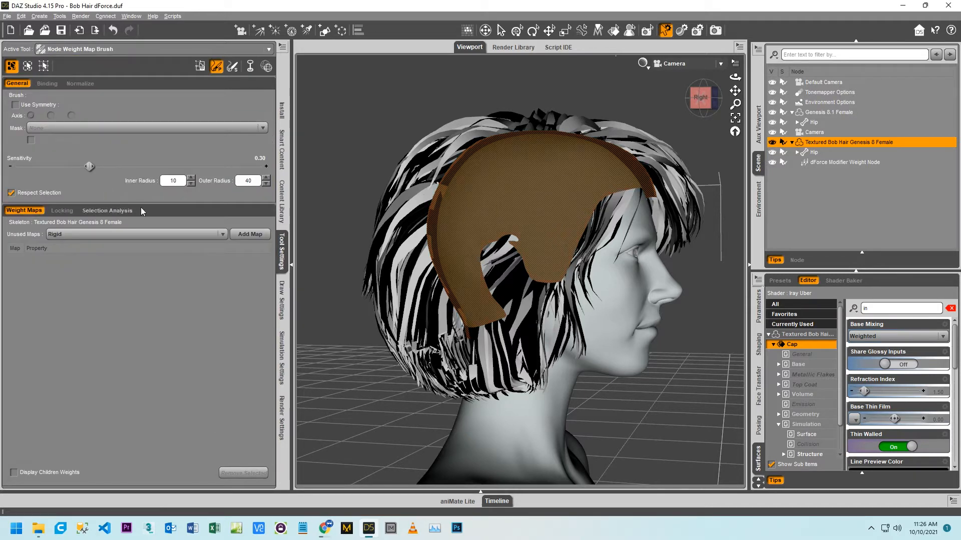
{"action": "left_click", "coordinate": [825, 163]}
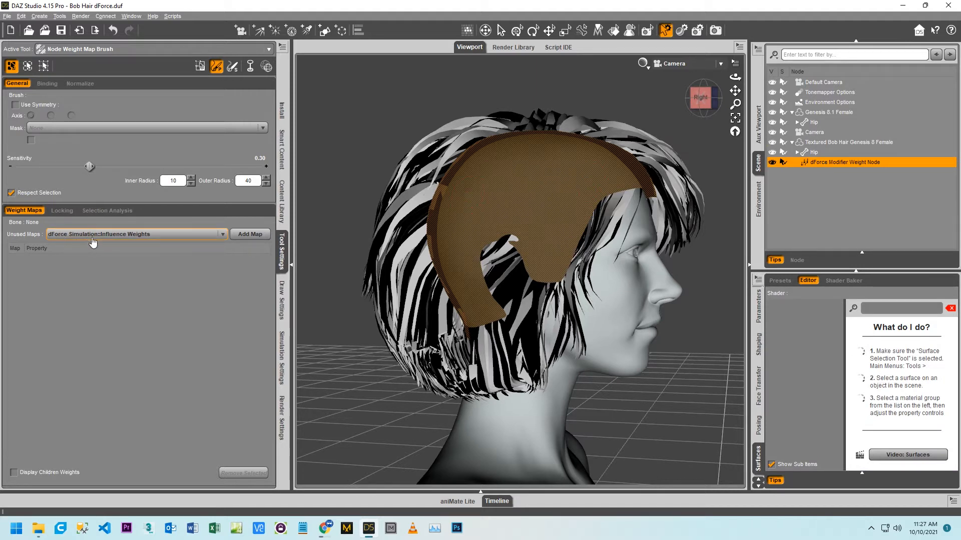
{"action": "left_click", "coordinate": [252, 235]}
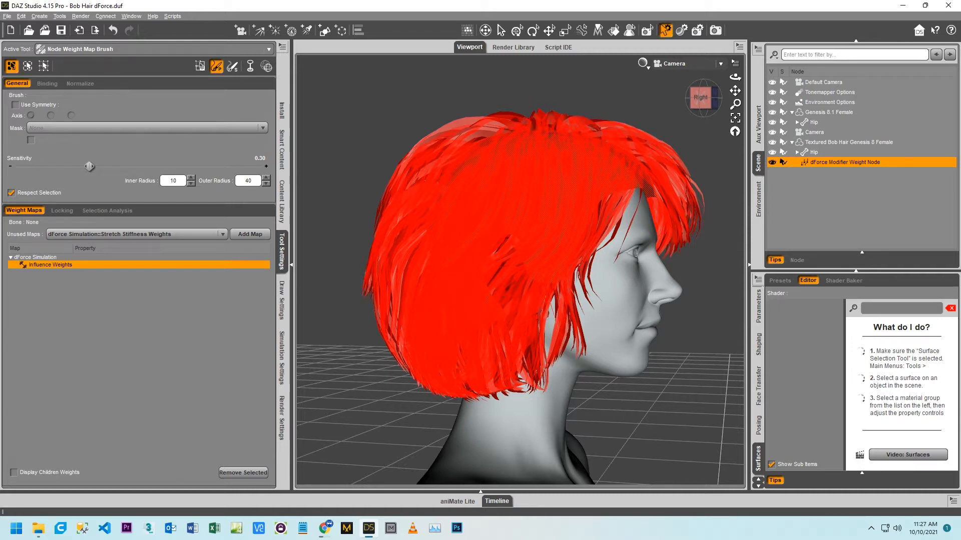
- Fill the selected cap faces with an influence weight of 0.0%
{"action": "right_click", "coordinate": [547, 223]}
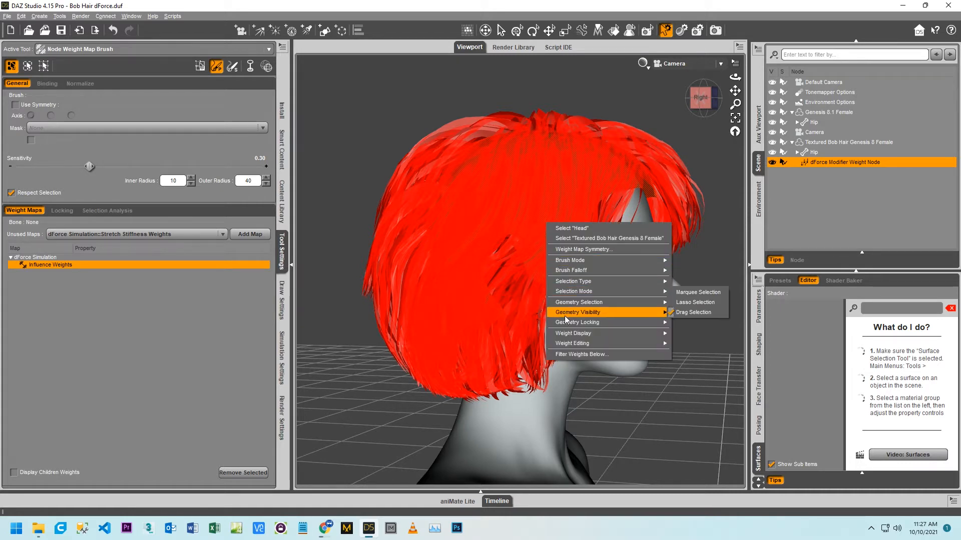
{"action": "mouse_move", "coordinate": [568, 325]}
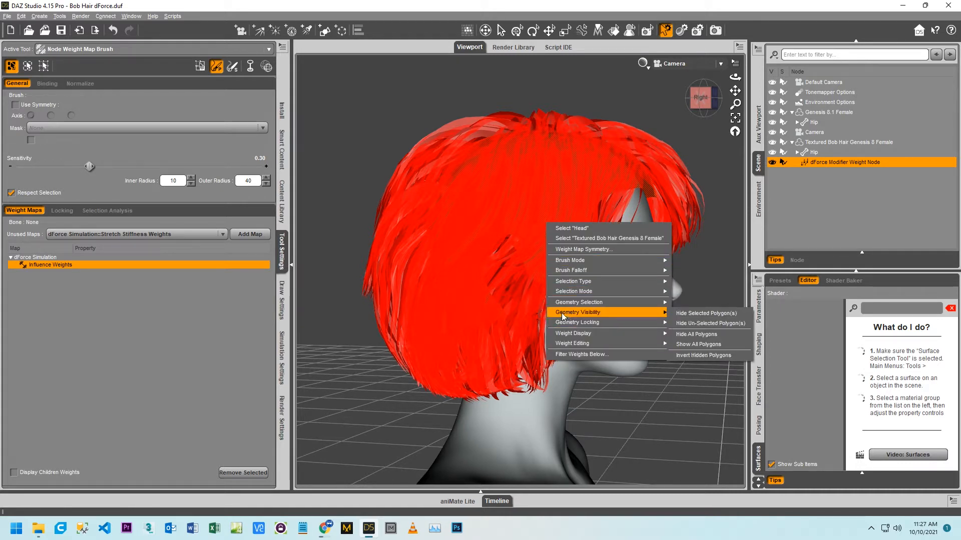
{"action": "mouse_move", "coordinate": [612, 341]}
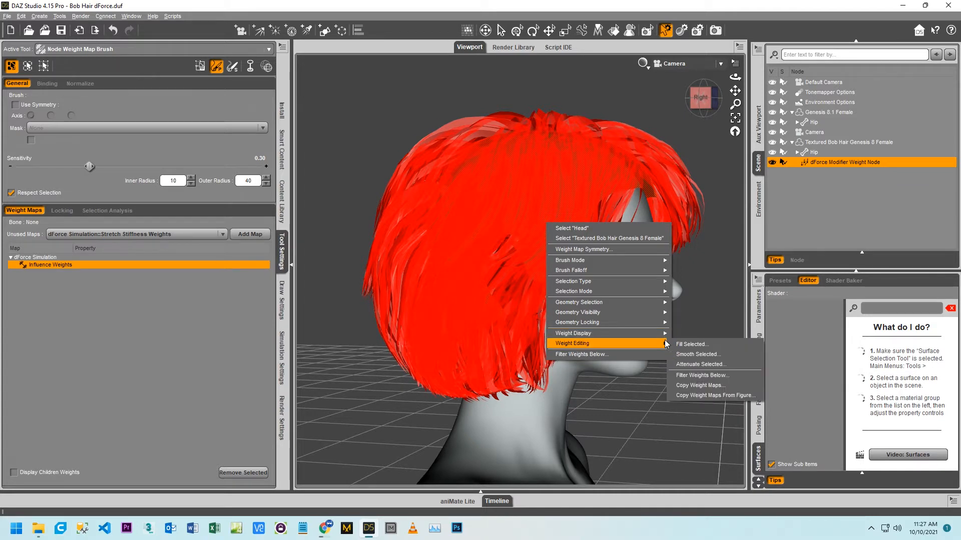
{"action": "left_click", "coordinate": [690, 345]}
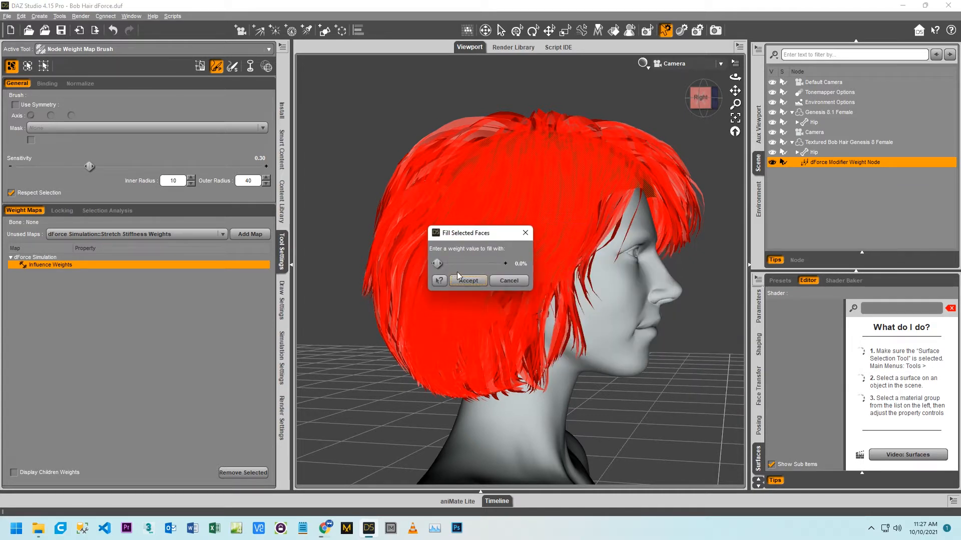
{"action": "left_click", "coordinate": [467, 281]}
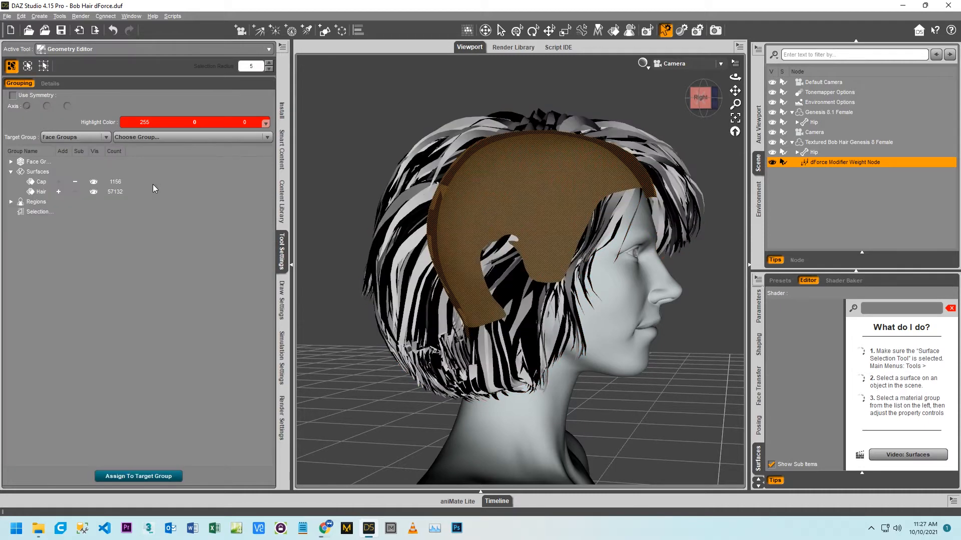
- Hide the Cap surface in the Geometry Editor and lasso-select the Hair polygons across the crown of the head
{"action": "left_click", "coordinate": [93, 182]}
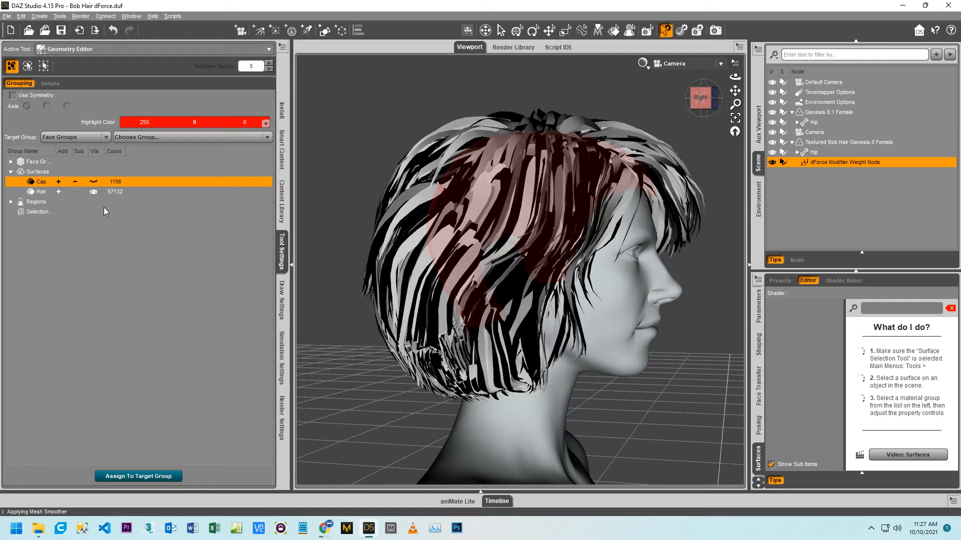
{"action": "left_click", "coordinate": [47, 193]}
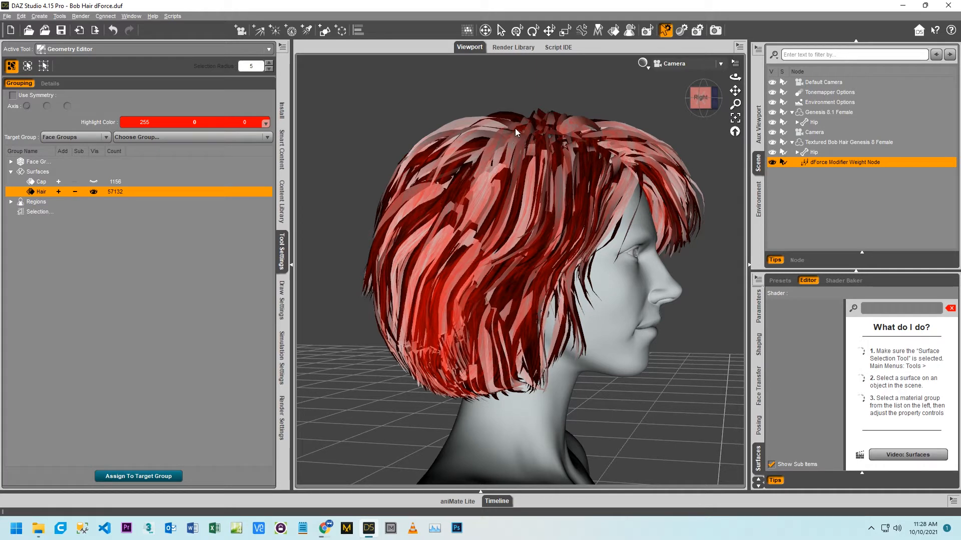
{"action": "right_click", "coordinate": [458, 113]}
{"action": "mouse_move", "coordinate": [506, 127]}
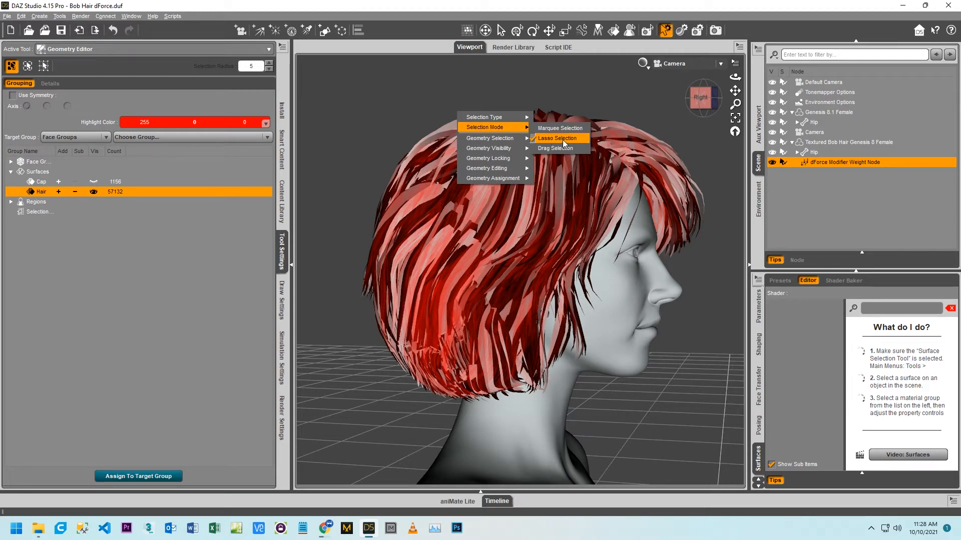
{"action": "left_click", "coordinate": [412, 87]}
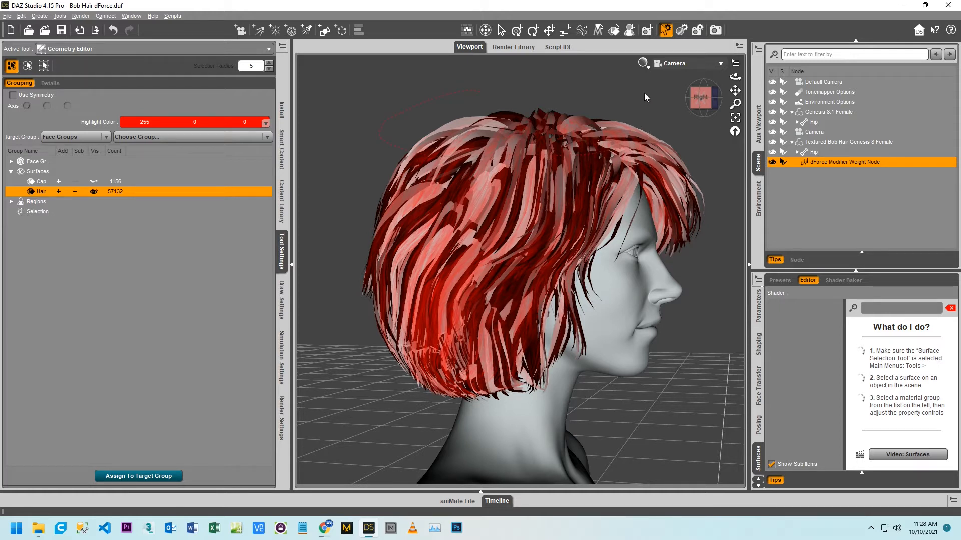
{"action": "left_click_drag", "start_coordinate": [644, 93], "coordinate": [641, 90]}
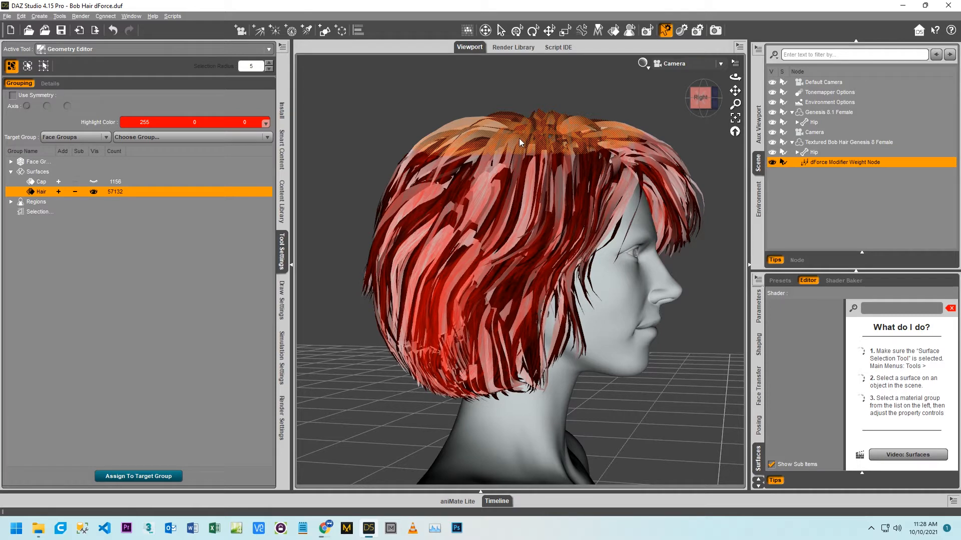
- Fill the selected crown faces of the hair with an influence weight of 0.0% using the Node Weight Map Brush
{"action": "key", "text": "alt+shift+w"}
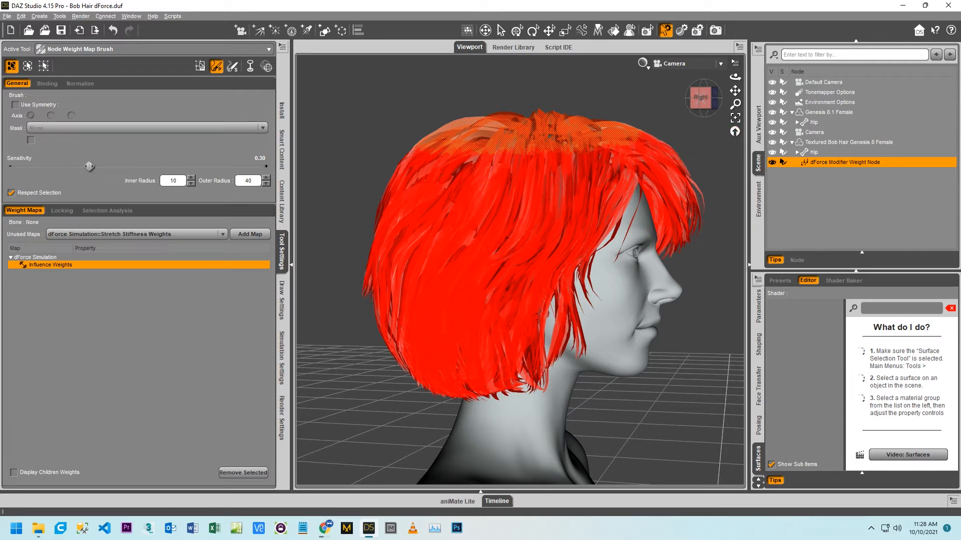
{"action": "right_click", "coordinate": [516, 136]}
{"action": "mouse_move", "coordinate": [580, 220]}
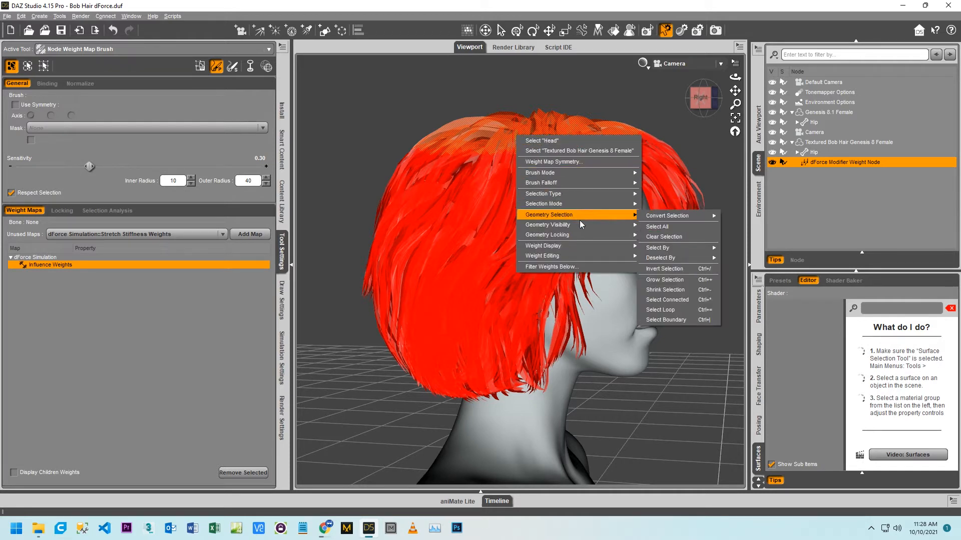
{"action": "mouse_move", "coordinate": [585, 254]}
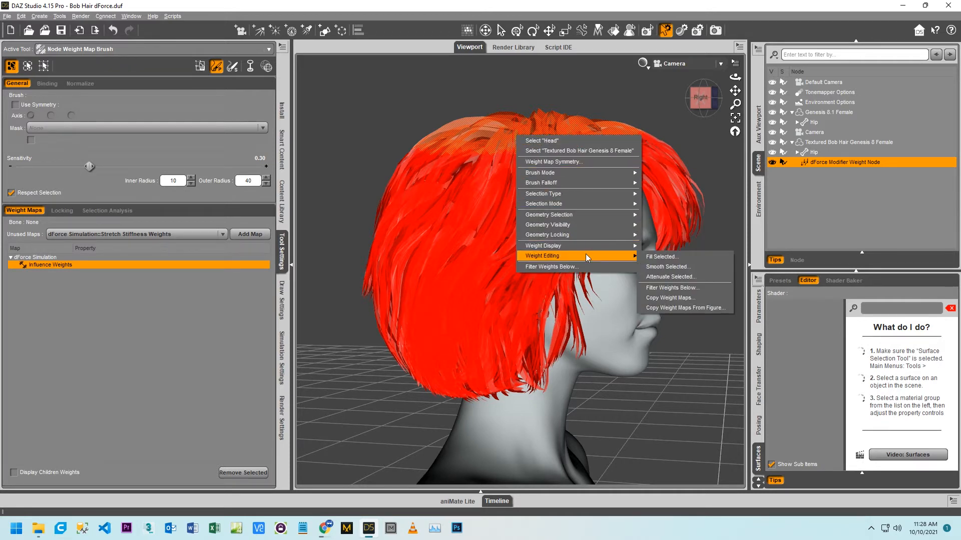
{"action": "left_click", "coordinate": [647, 257]}
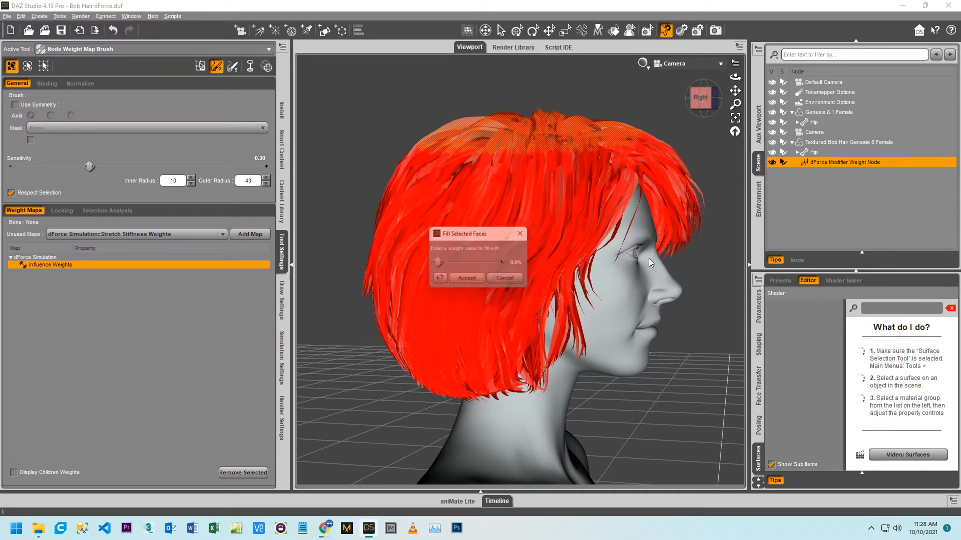
{"action": "left_click", "coordinate": [469, 281]}
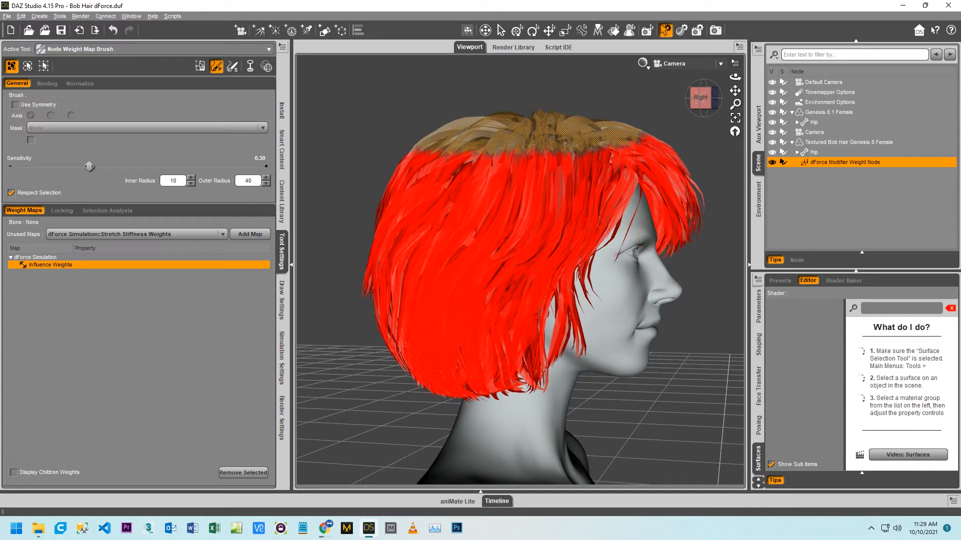
- Invert the selection to the hair below the crown and smooth its influence weights with a 90% smooth factor and 20 iterations
{"action": "key", "text": "ctrl+i"}
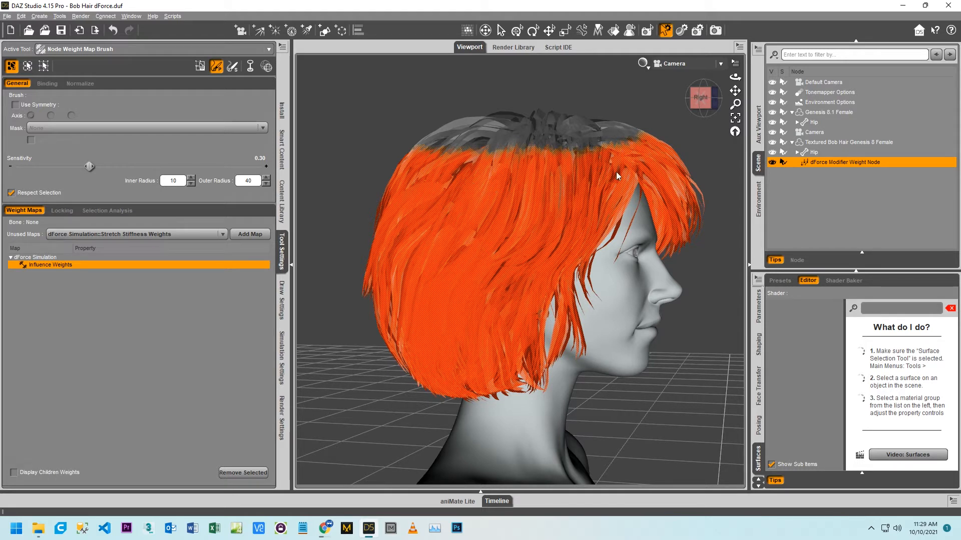
{"action": "right_click", "coordinate": [551, 175]}
{"action": "mouse_move", "coordinate": [604, 295]}
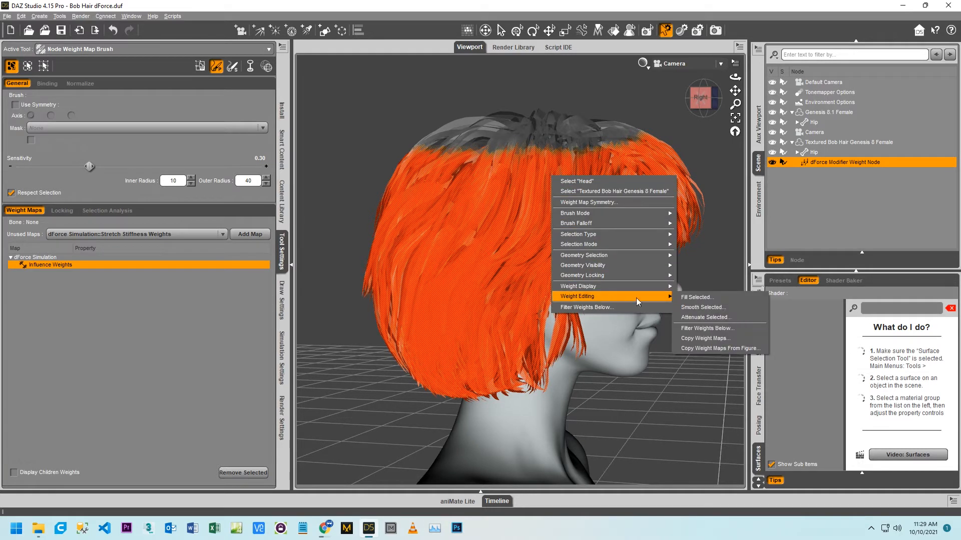
{"action": "left_click", "coordinate": [693, 308]}
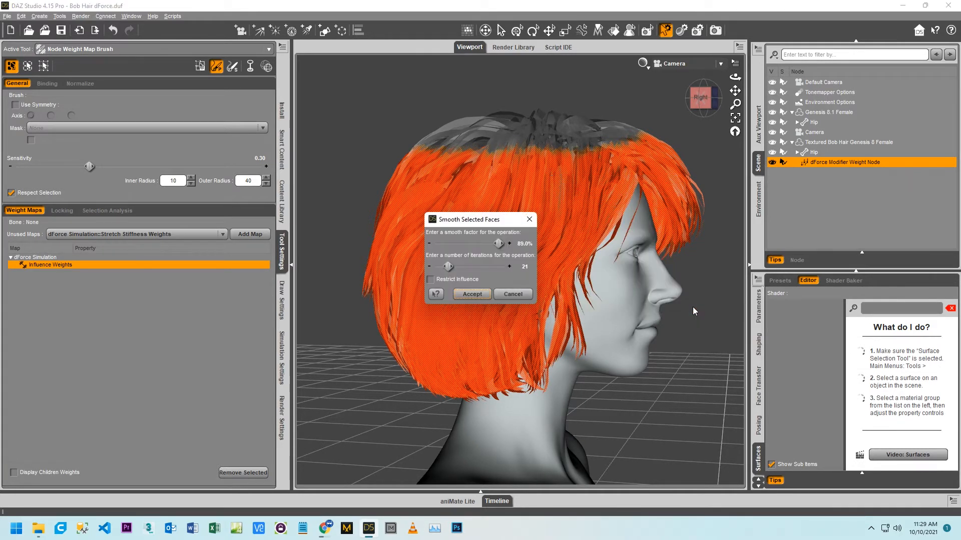
{"action": "left_click", "coordinate": [510, 244]}
{"action": "left_click", "coordinate": [428, 266]}
{"action": "left_click", "coordinate": [477, 297]}
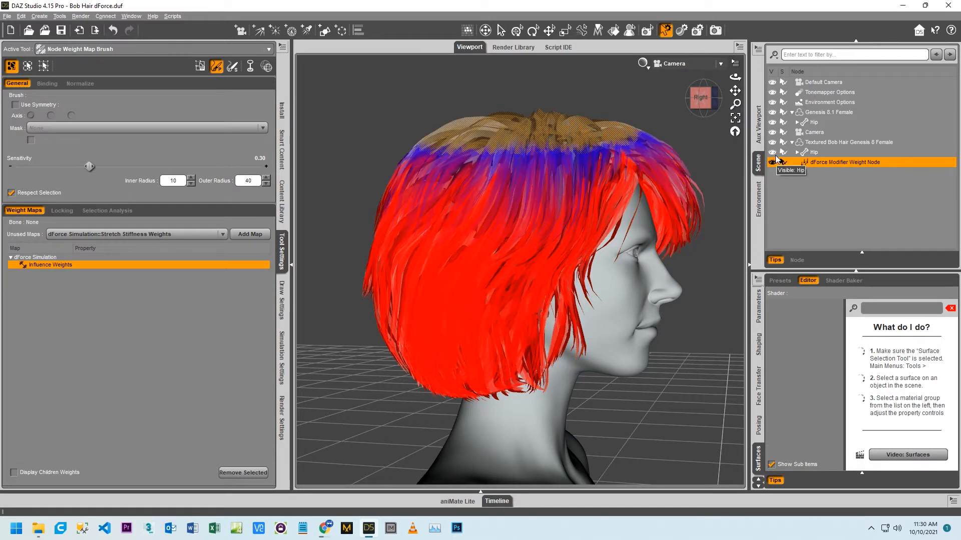
- Grow the crown selection down over the blended strands and hide the selected polygons to expose the hair layer underneath
{"action": "left_click", "coordinate": [552, 133]}
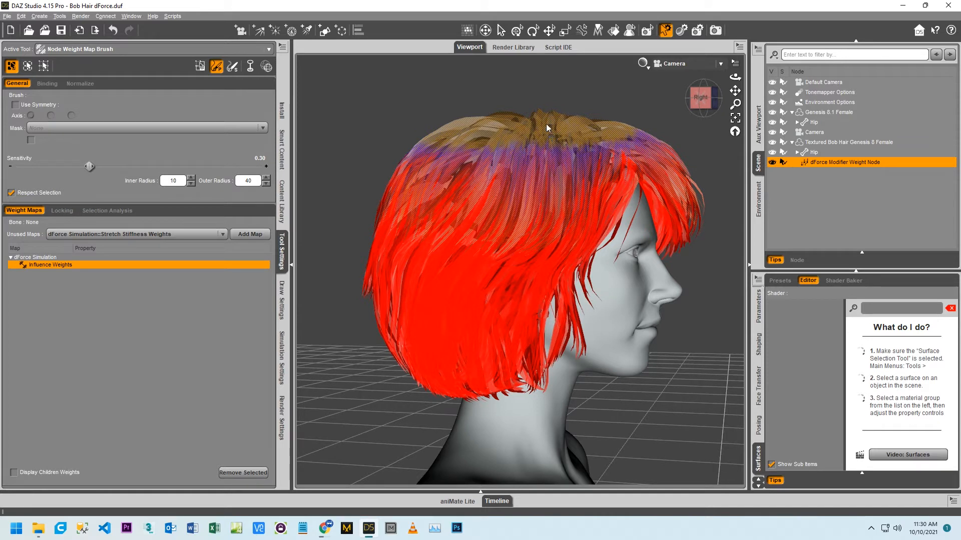
{"action": "right_click", "coordinate": [544, 127]}
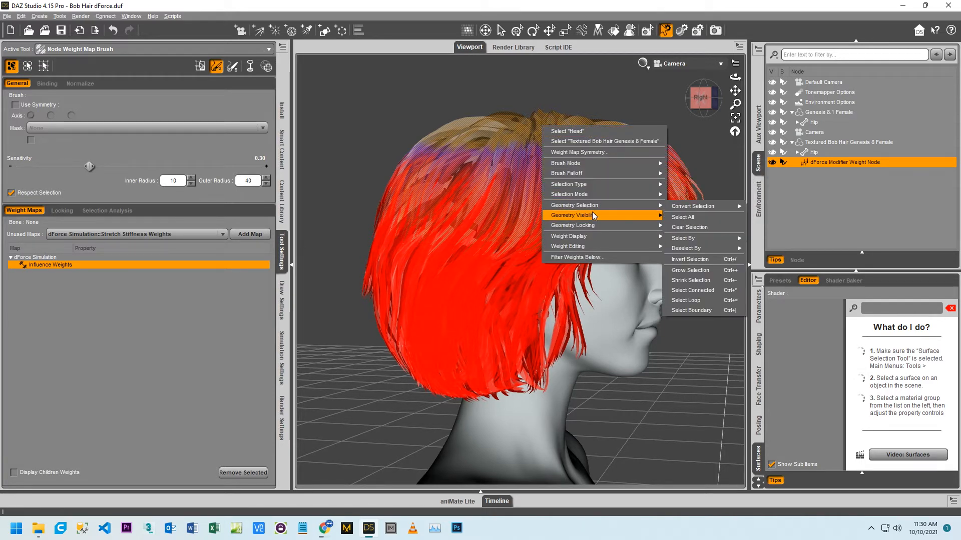
{"action": "mouse_move", "coordinate": [596, 215]}
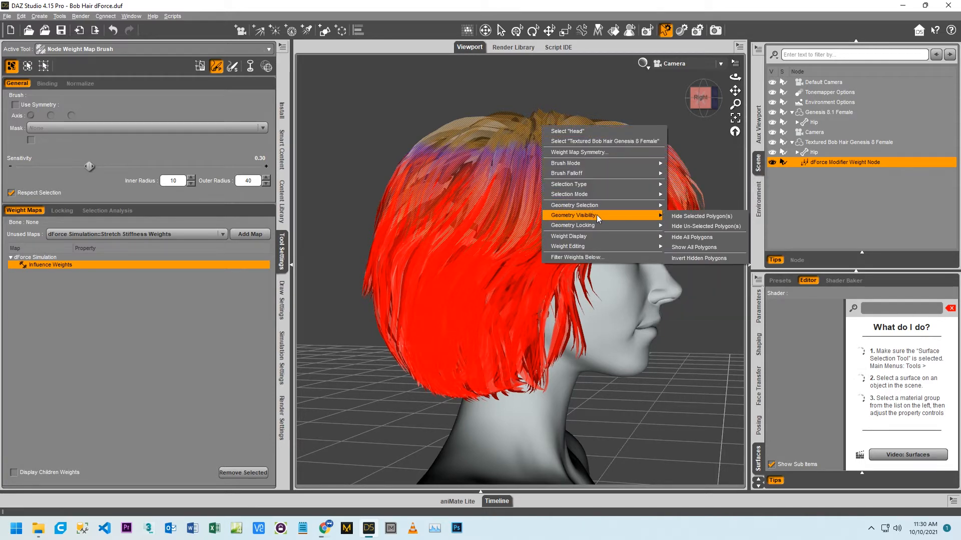
{"action": "left_click", "coordinate": [679, 216]}
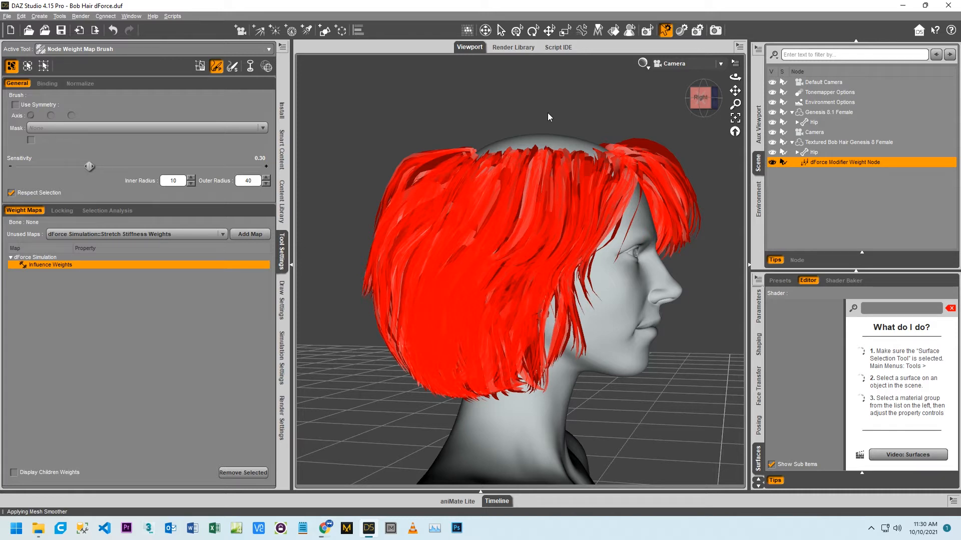
- Lasso-select the upper ends of the exposed hair strands with the Geometry Editor and fill them with an influence weight of 0.0%
{"action": "key", "text": "ctrl+shift+e"}
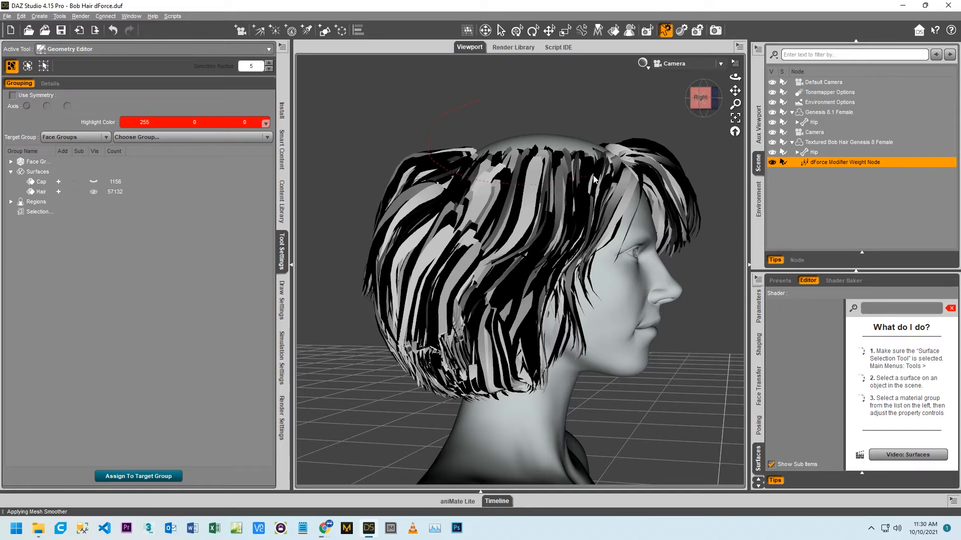
{"action": "left_click_drag", "start_coordinate": [650, 131], "coordinate": [600, 90]}
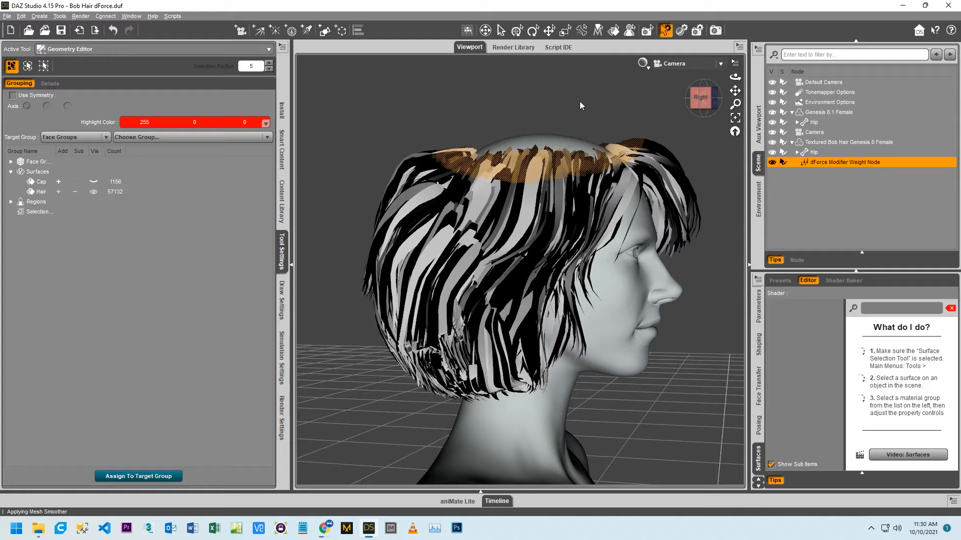
{"action": "key", "text": "alt+shift+w"}
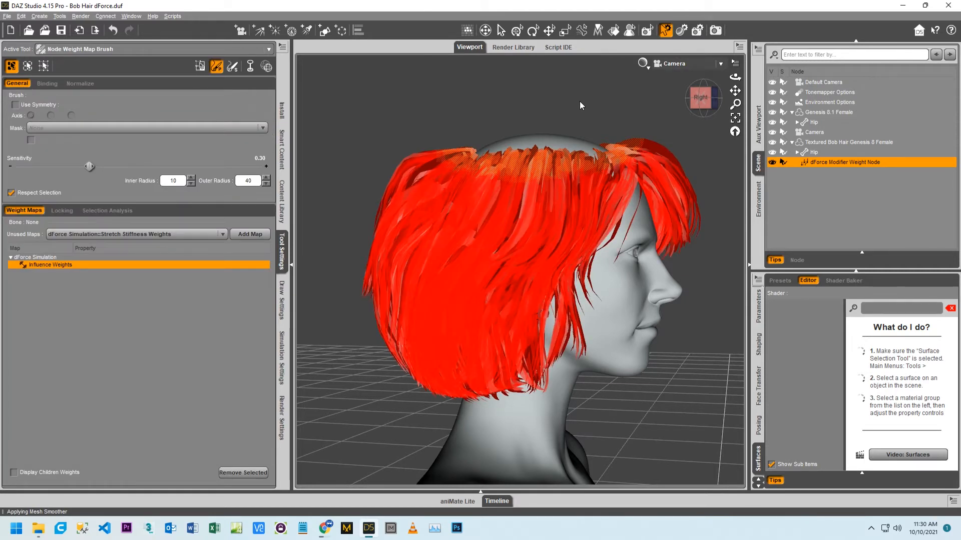
{"action": "right_click", "coordinate": [556, 158]}
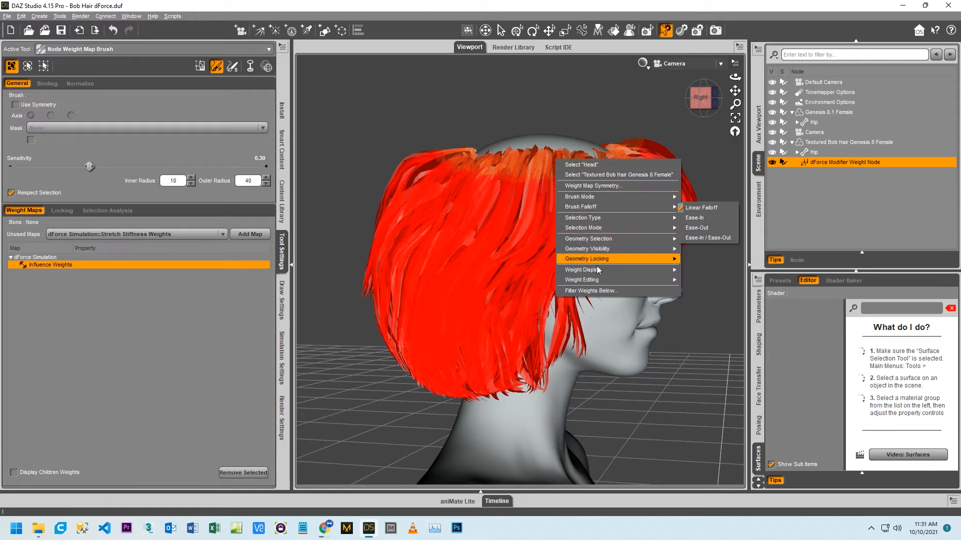
{"action": "mouse_move", "coordinate": [604, 282]}
{"action": "left_click", "coordinate": [698, 281]}
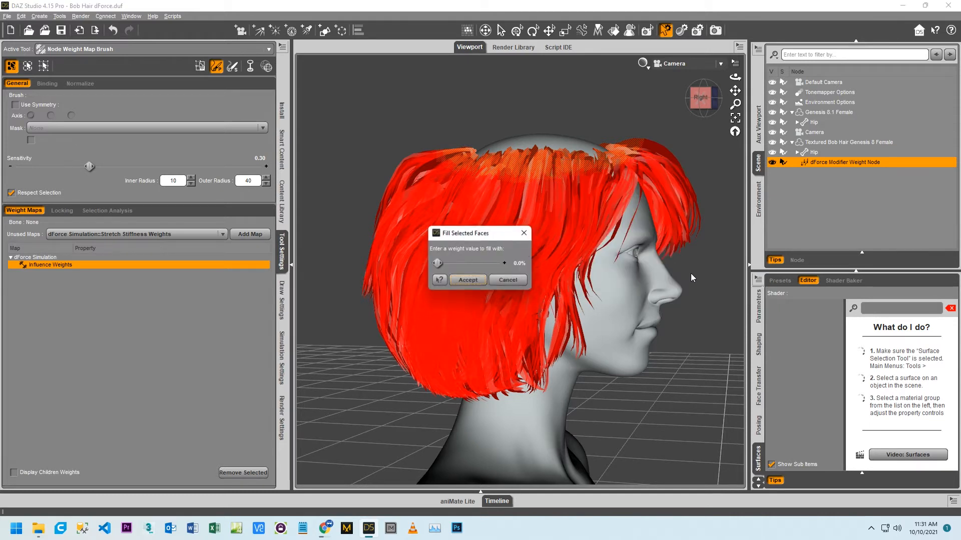
{"action": "left_click", "coordinate": [471, 282]}
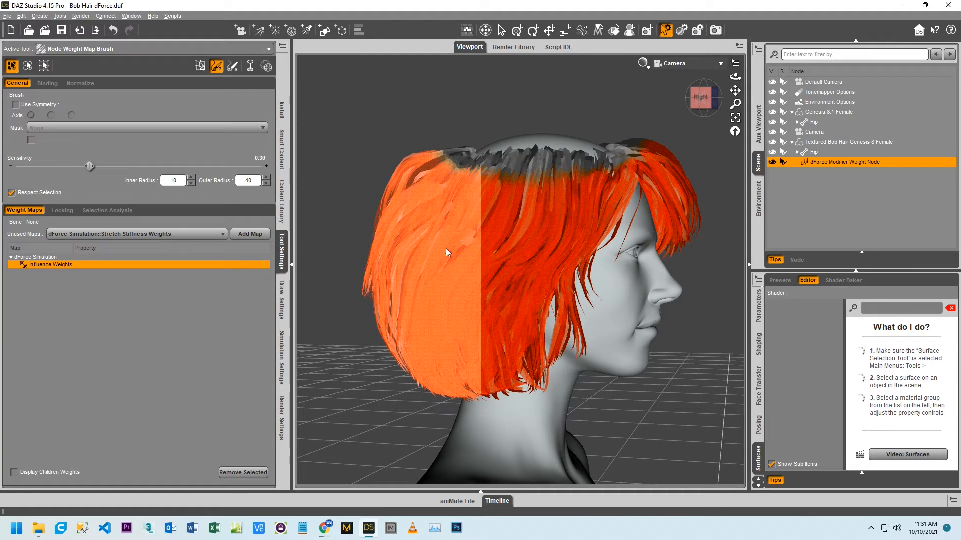
- Smooth the influence weights of the hair below the filled strand roots with a 90.0% smooth factor and 20 iterations
{"action": "right_click", "coordinate": [484, 238]}
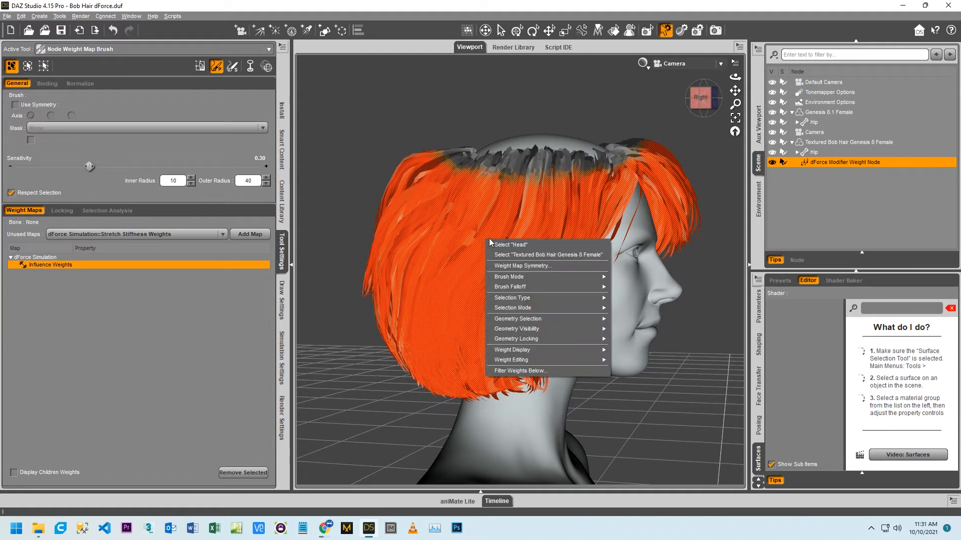
{"action": "mouse_move", "coordinate": [561, 359]}
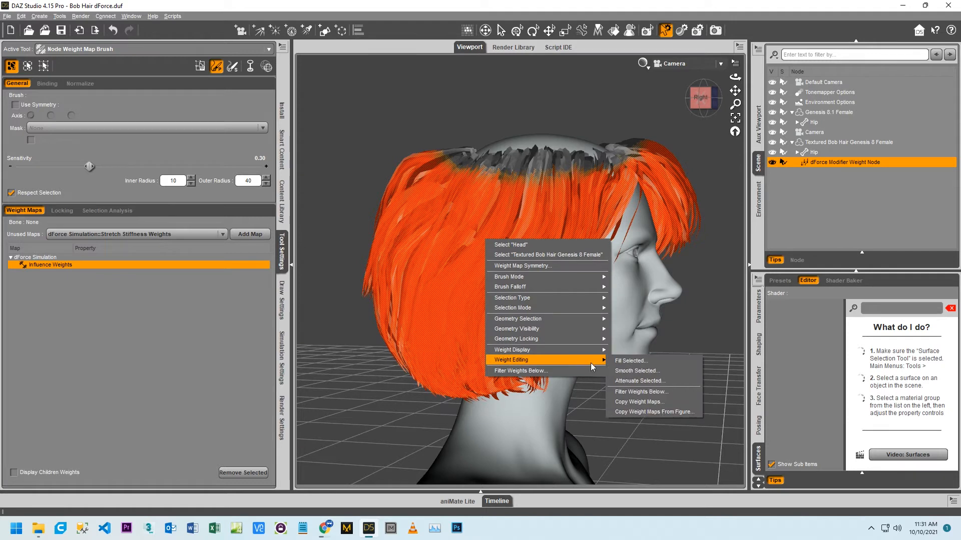
{"action": "left_click", "coordinate": [627, 371]}
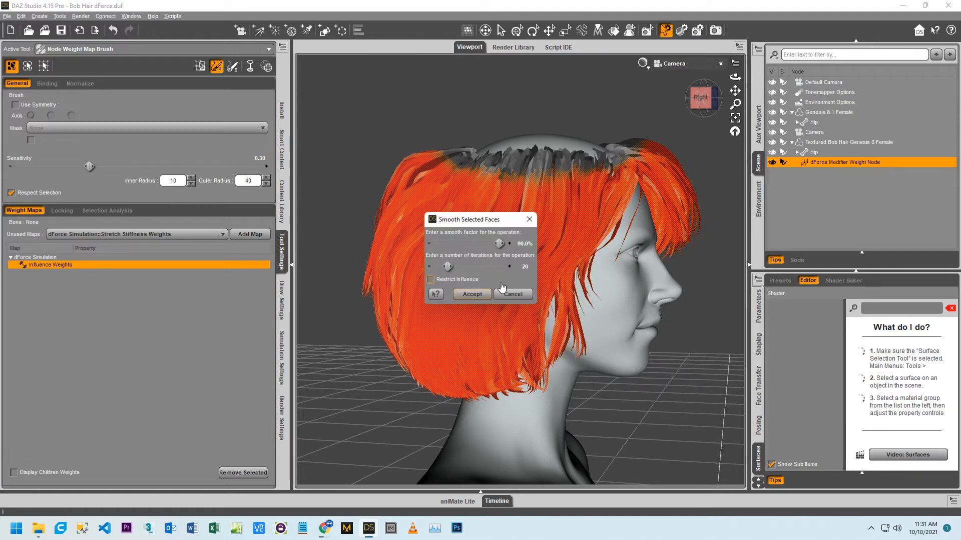
{"action": "left_click", "coordinate": [472, 294]}
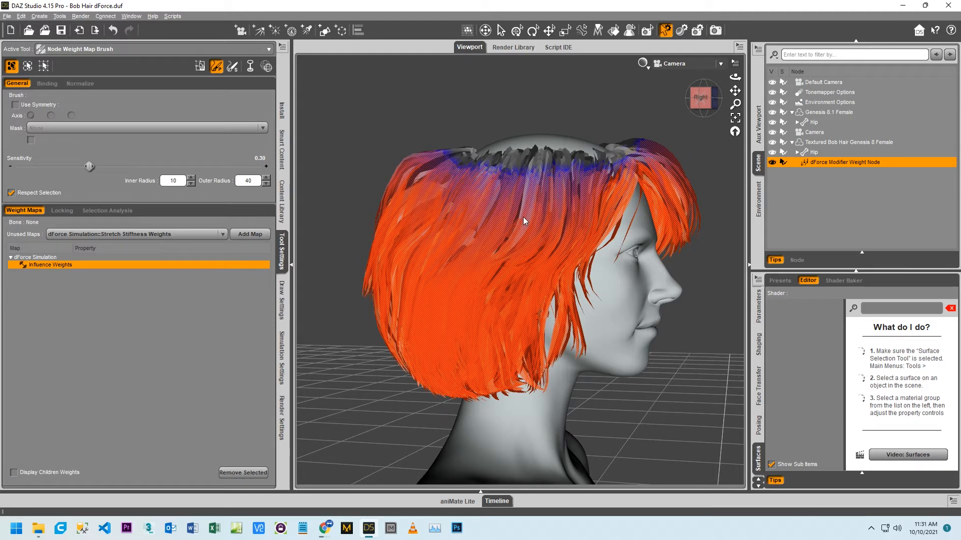
- Invert the selection back to the filled strand roots, grow it over the blended area, and hide those polygons
{"action": "key", "text": "ctrl+shift+i"}
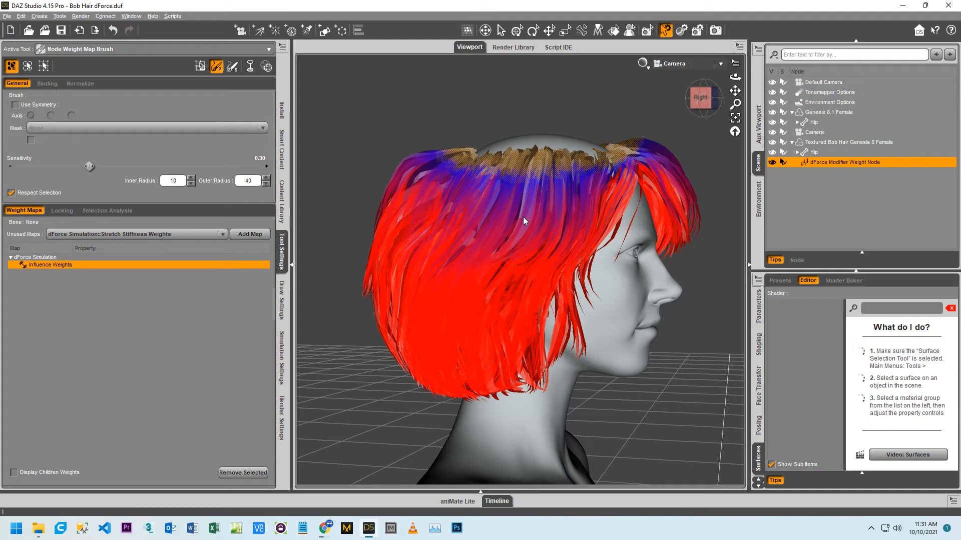
{"action": "key", "text": "ctrl+plus"}
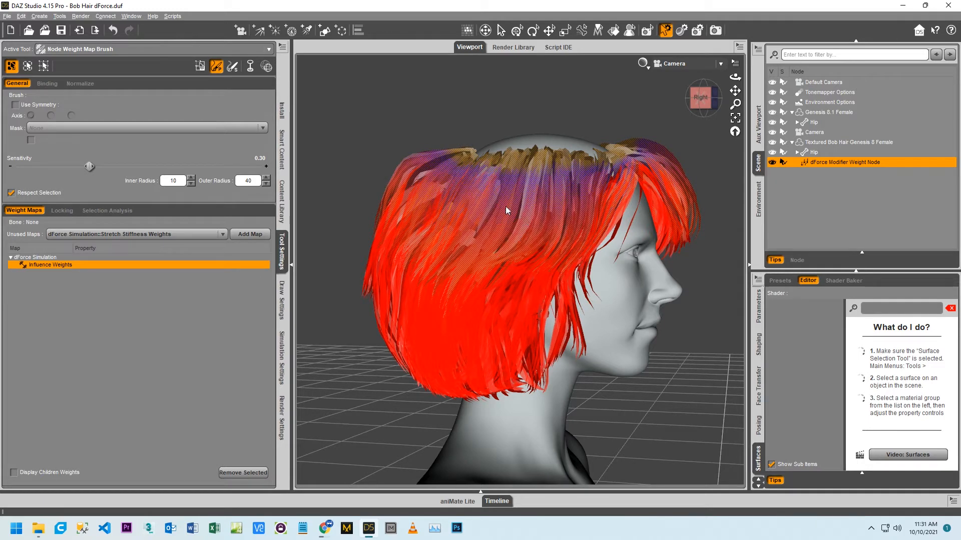
{"action": "right_click", "coordinate": [534, 170]}
{"action": "mouse_move", "coordinate": [585, 252]}
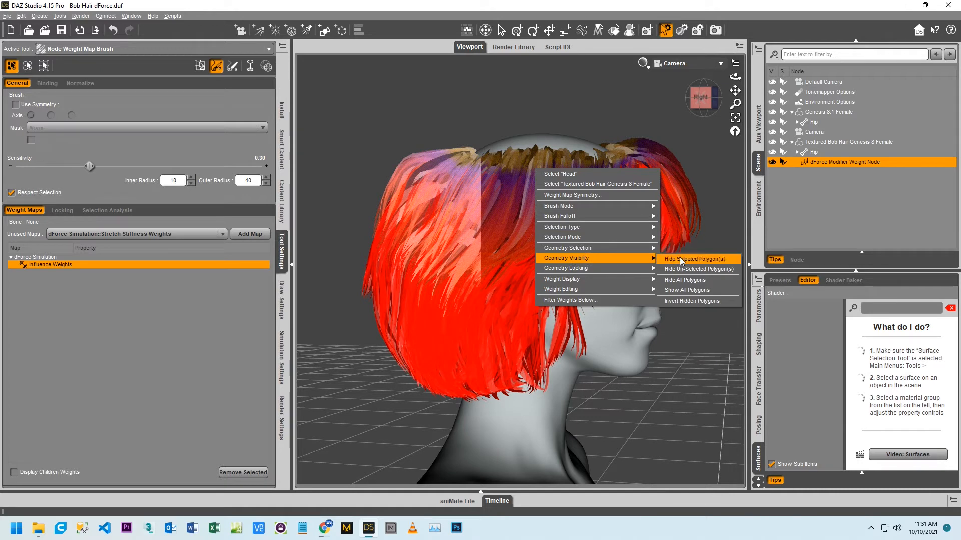
{"action": "left_click", "coordinate": [680, 258]}
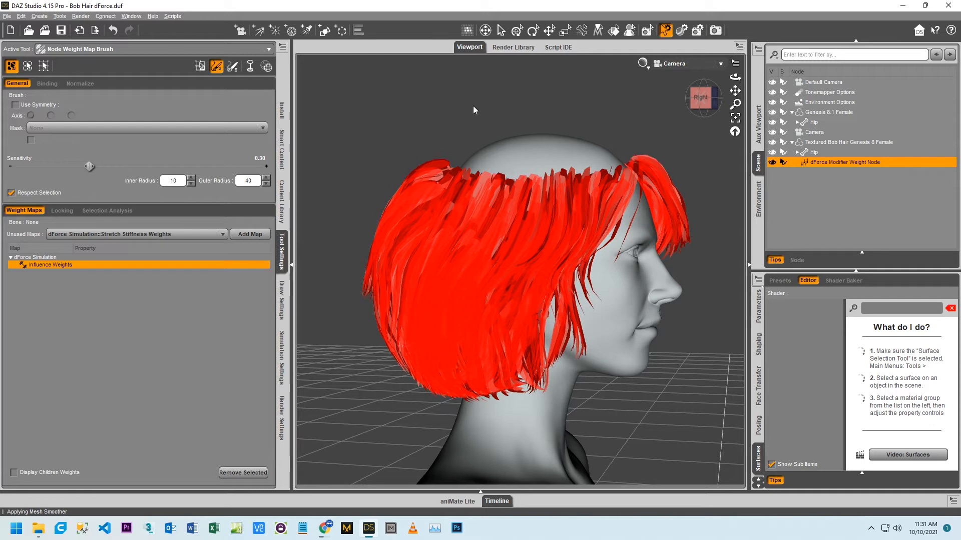
- Lasso-select the root ends of the next exposed hair layer and fill those faces with zero influence weight
{"action": "key", "text": "alt+shift+g"}
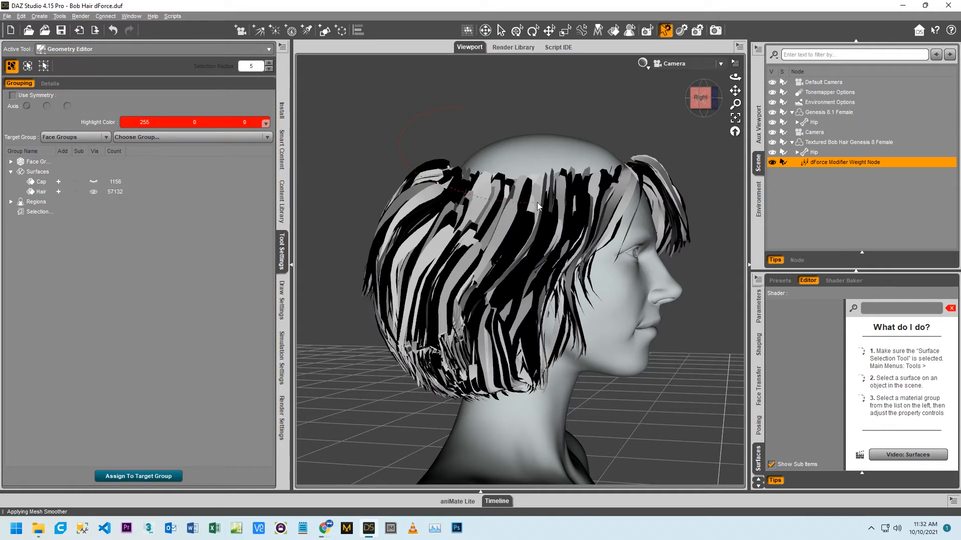
{"action": "left_click_drag", "start_coordinate": [674, 128], "coordinate": [665, 109]}
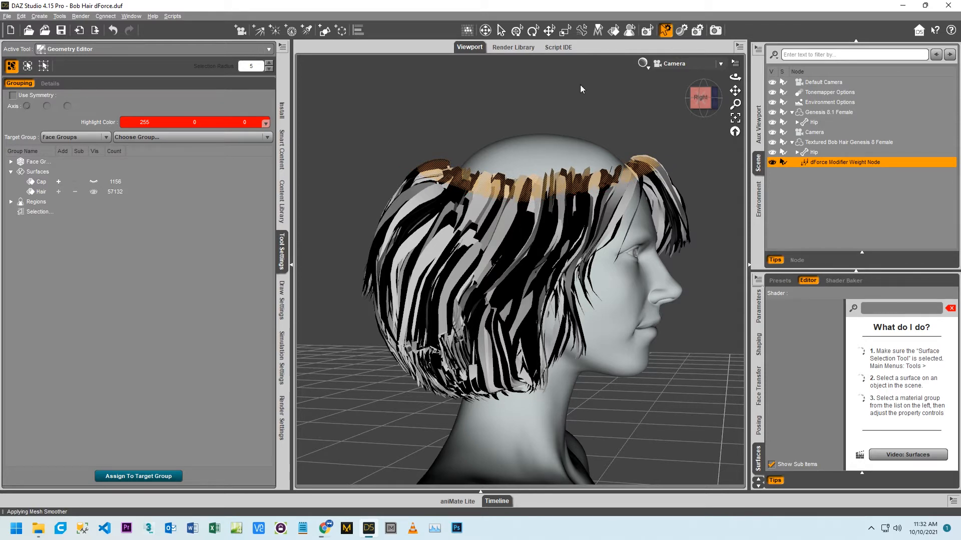
{"action": "key", "text": "alt+shift+w"}
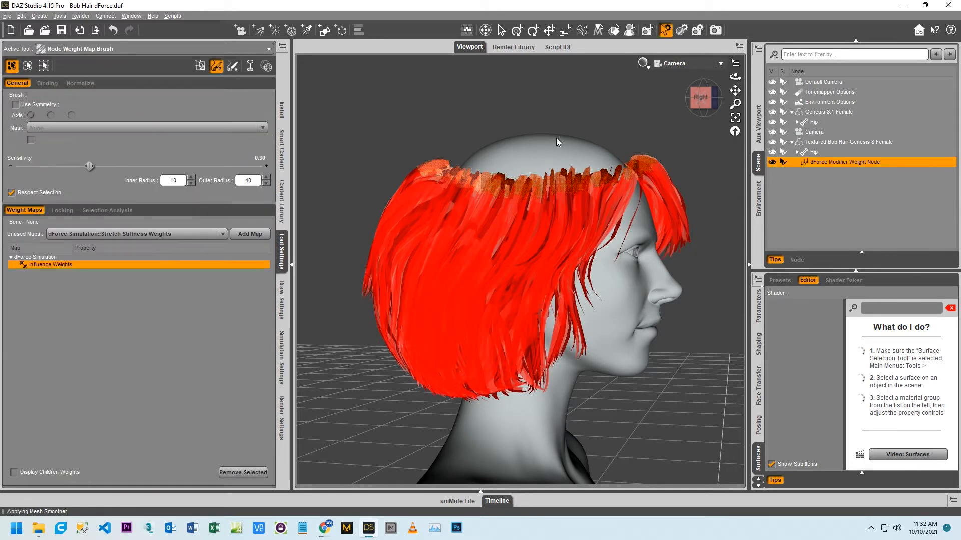
{"action": "right_click", "coordinate": [533, 187]}
{"action": "mouse_move", "coordinate": [579, 307]}
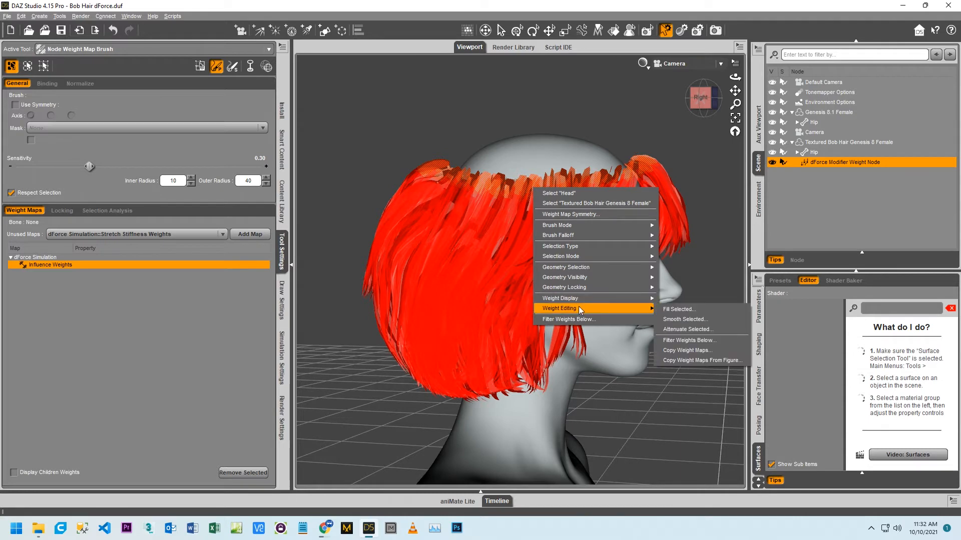
{"action": "left_click", "coordinate": [667, 309]}
{"action": "left_click", "coordinate": [467, 281]}
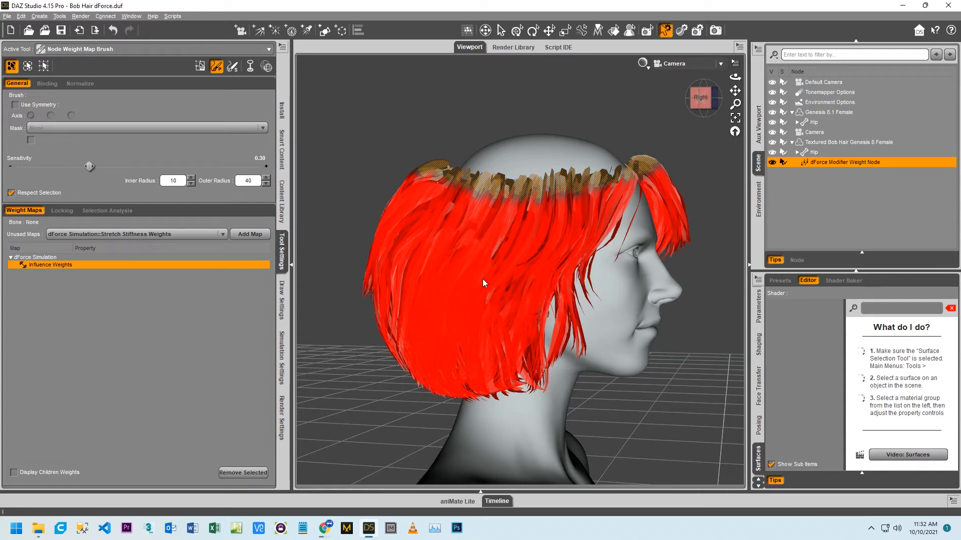
- Invert the selection to the hair below the filled roots and smooth its influence weights with a 90.0% factor and 20 iterations
{"action": "key", "text": "ctrl+i"}
{"action": "right_click", "coordinate": [475, 280]}
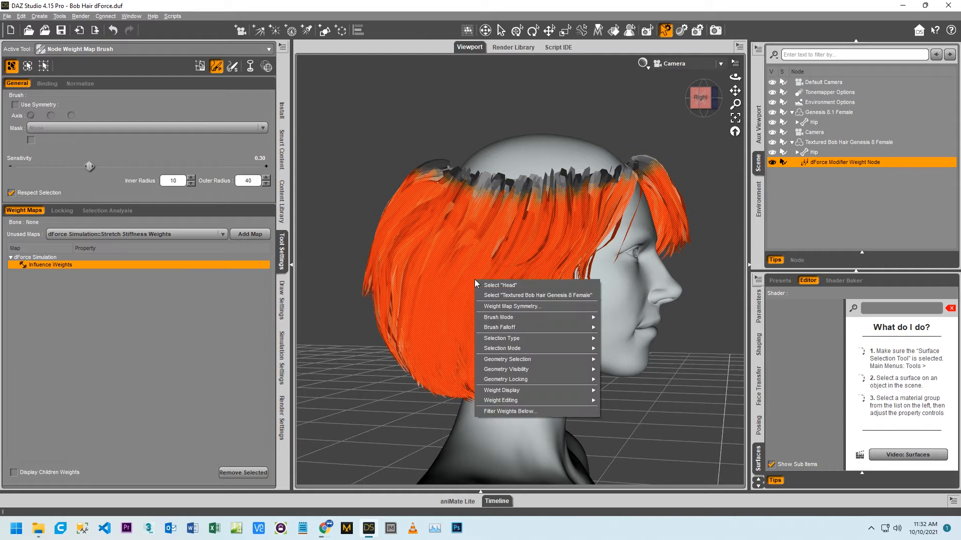
{"action": "mouse_move", "coordinate": [523, 403]}
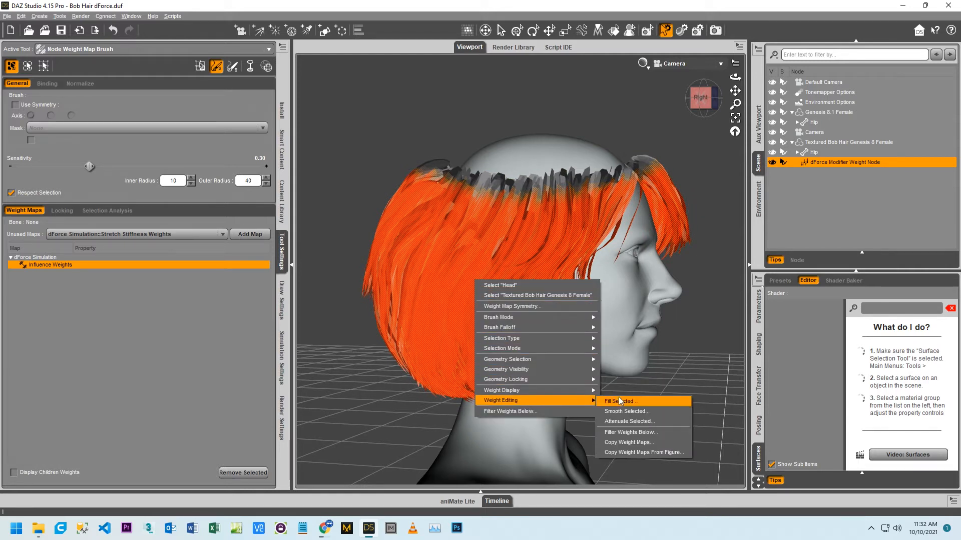
{"action": "left_click", "coordinate": [623, 411]}
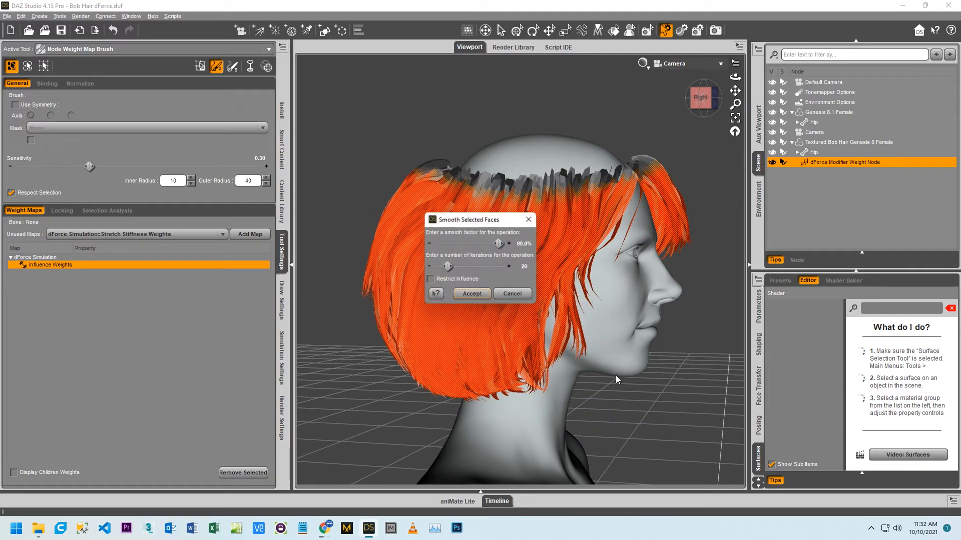
{"action": "left_click", "coordinate": [471, 294]}
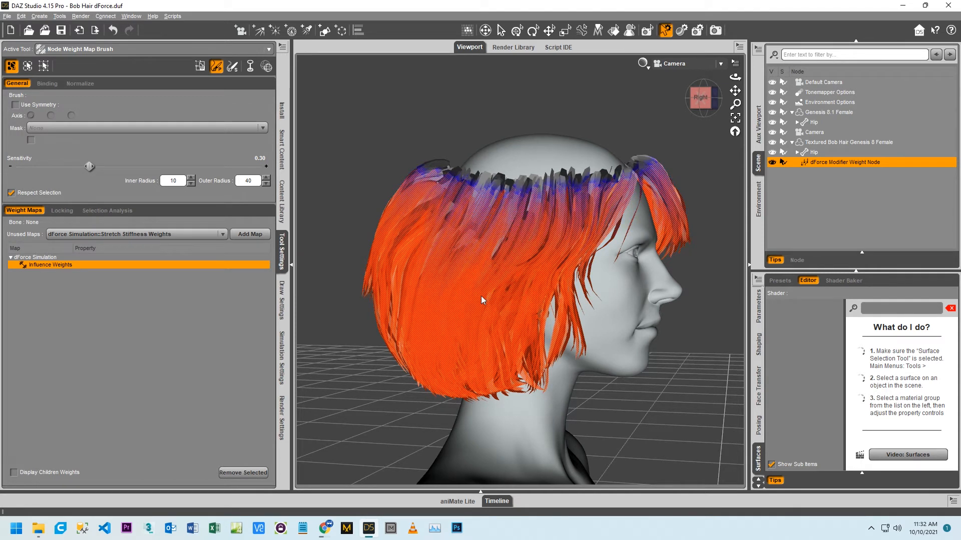
- Invert back to the filled roots, grow the selection over the blended area, and hide those polygons to expose the next hair layer
{"action": "key", "text": "ctrl+i"}
{"action": "key", "text": "ctrl+plus"}
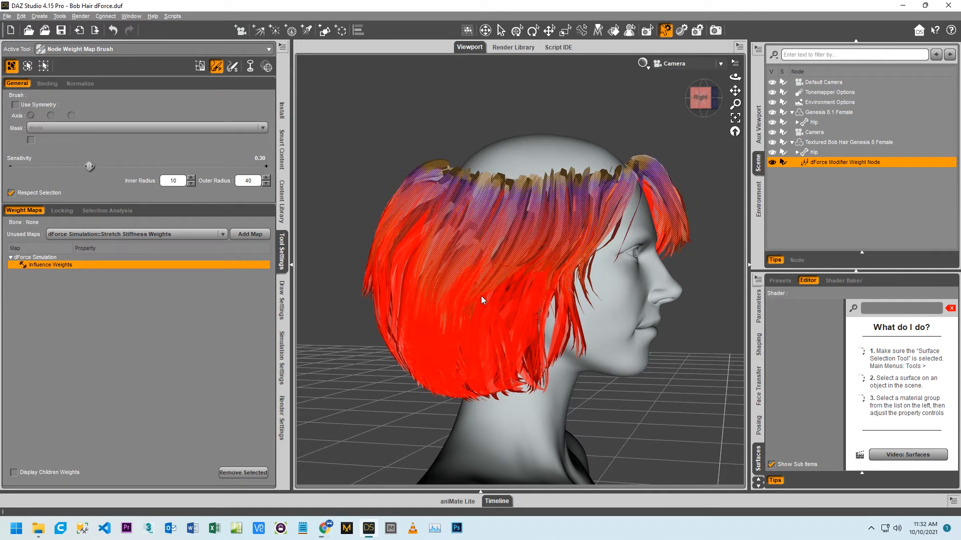
{"action": "right_click", "coordinate": [516, 219]}
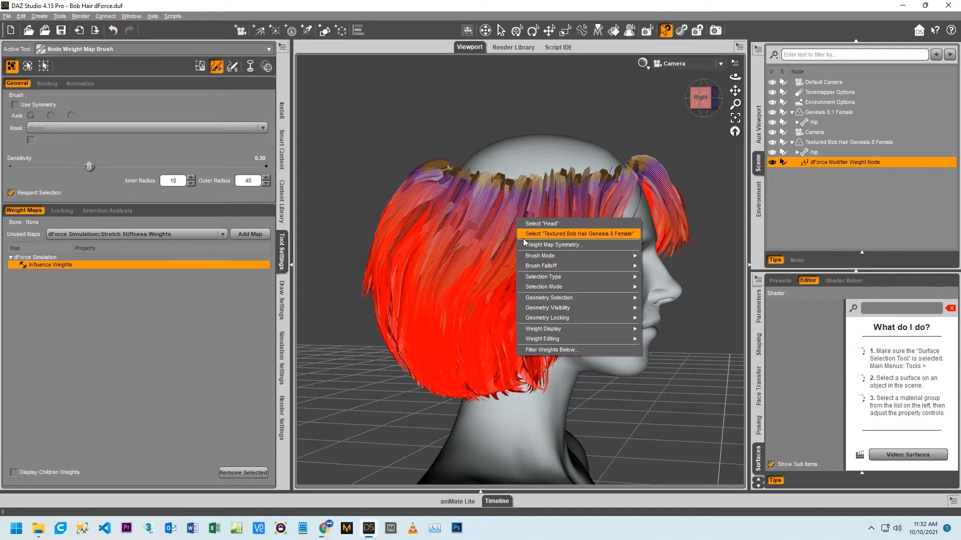
{"action": "mouse_move", "coordinate": [572, 309]}
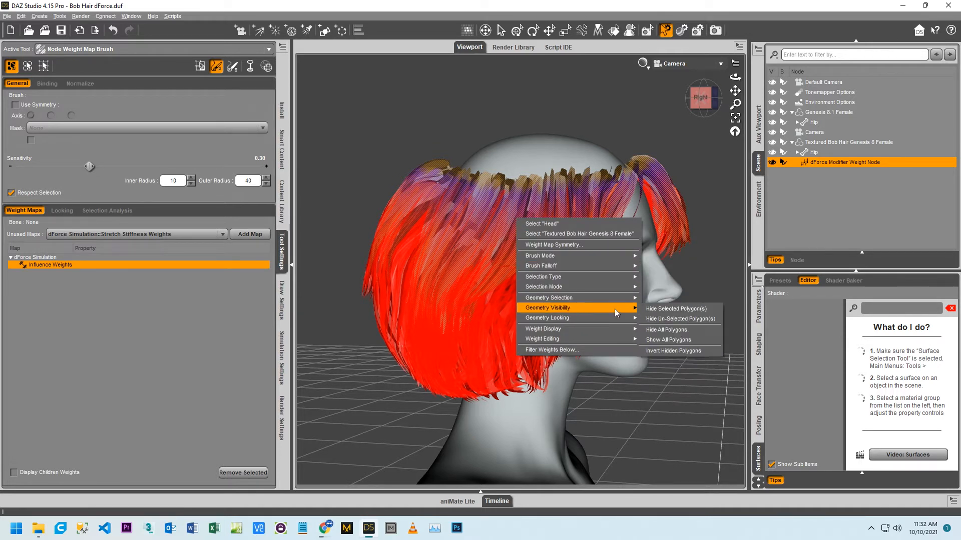
{"action": "left_click", "coordinate": [651, 309]}
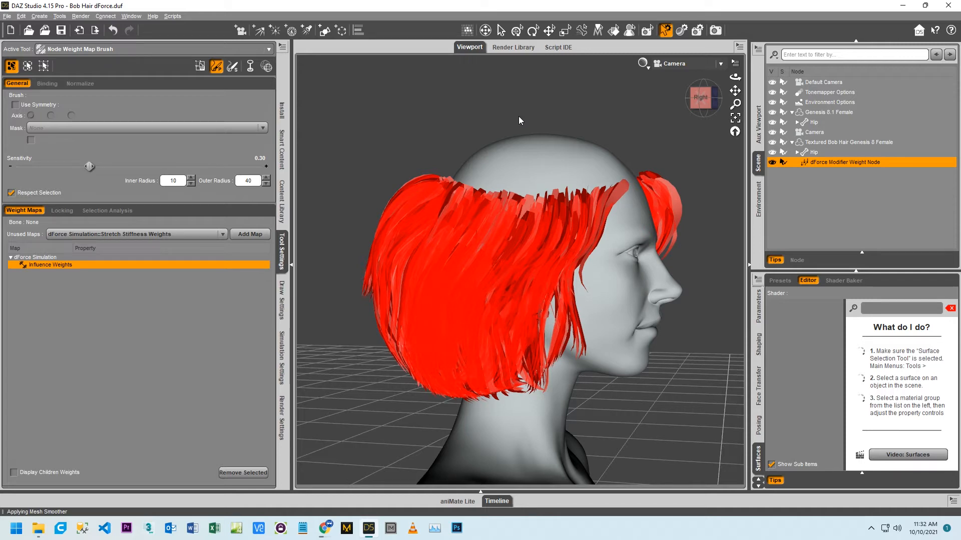
- Lasso-select the newly exposed root ends at the side and forehead with the Geometry Editor and fill them with zero influence weight
{"action": "key", "text": "alt+shift+g"}
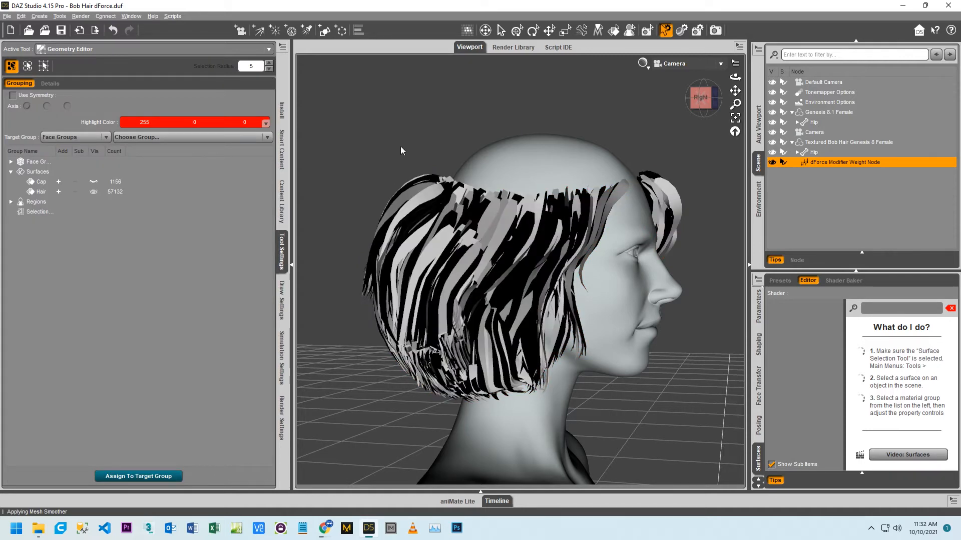
{"action": "mouse_move", "coordinate": [422, 208]}
{"action": "left_mouse_down"}
{"action": "mouse_move", "coordinate": [515, 231]}
{"action": "mouse_move", "coordinate": [561, 226]}
{"action": "left_mouse_up"}
{"action": "left_click_drag", "start_coordinate": [641, 206], "coordinate": [671, 186]}
{"action": "left_click_drag", "start_coordinate": [590, 82], "coordinate": [583, 81]}
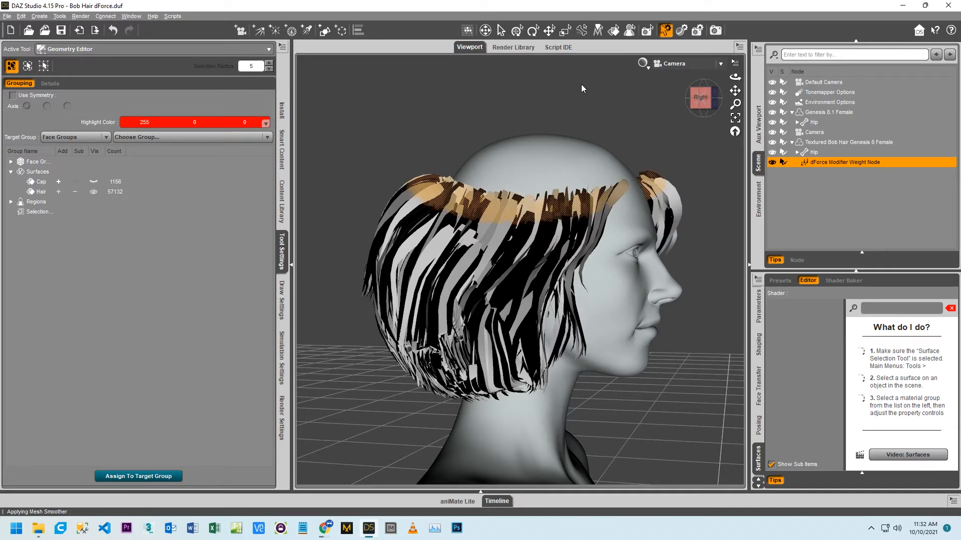
{"action": "key", "text": "alt+shift+w"}
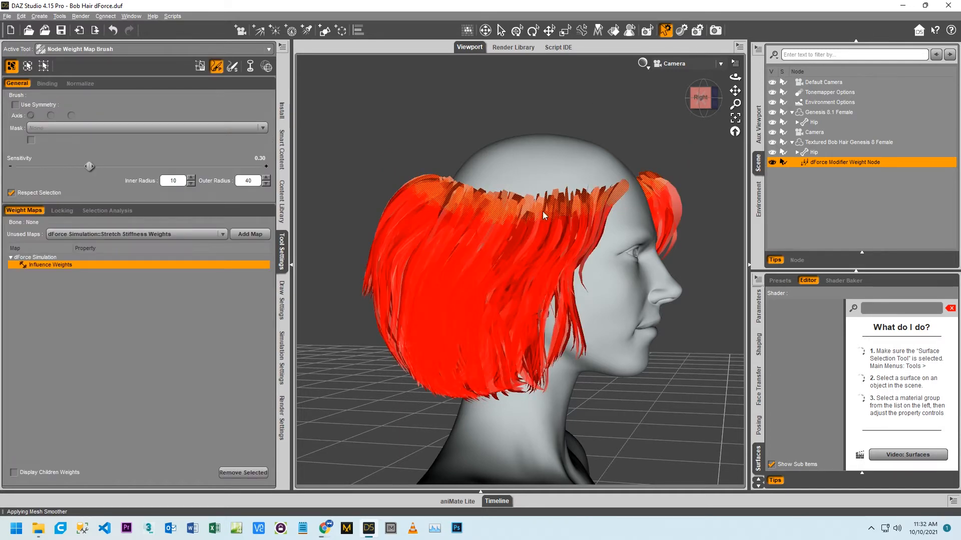
{"action": "right_click", "coordinate": [542, 211]}
{"action": "mouse_move", "coordinate": [612, 331]}
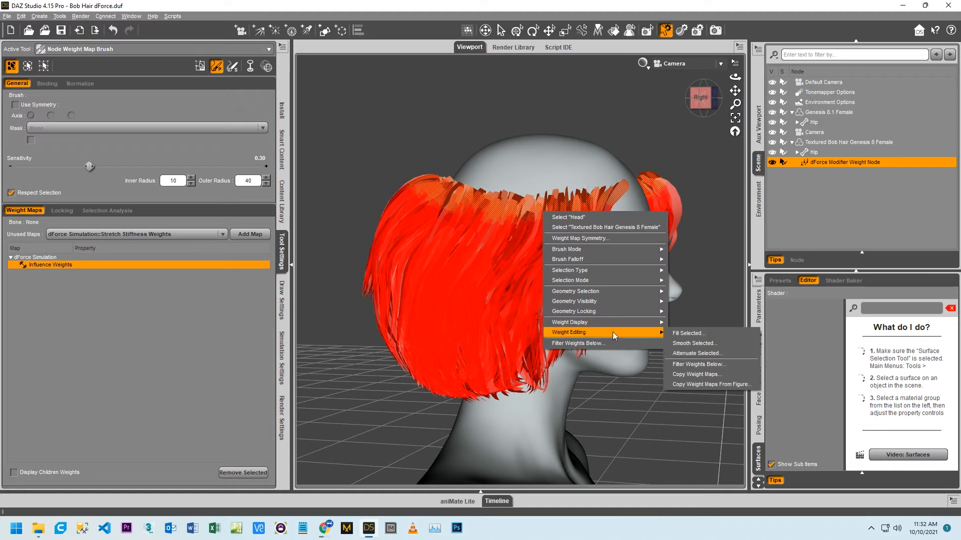
{"action": "left_click", "coordinate": [685, 333]}
{"action": "left_click", "coordinate": [465, 282]}
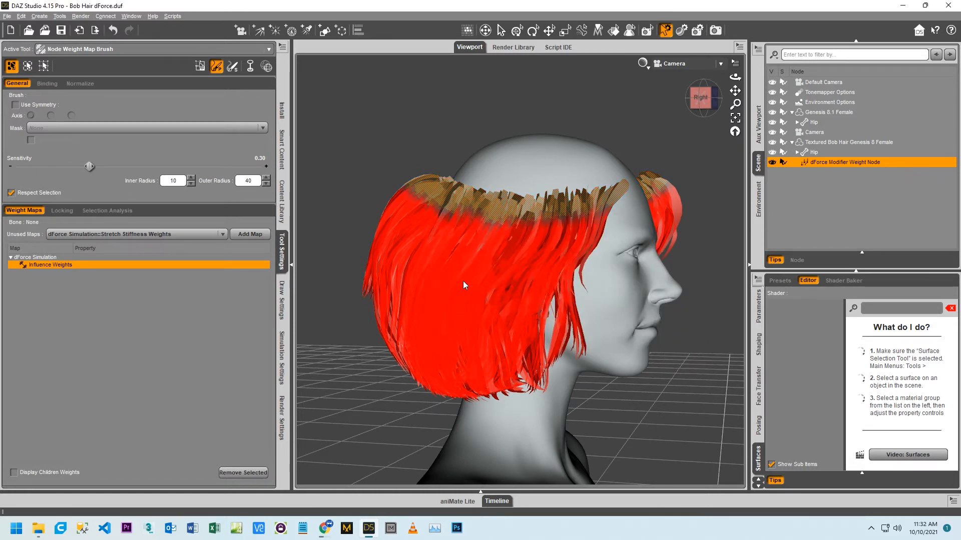
- Invert the selection and smooth the influence weights of this layer's remaining hair at a 90.0% factor with 20 iterations
{"action": "key", "text": "ctrl+i"}
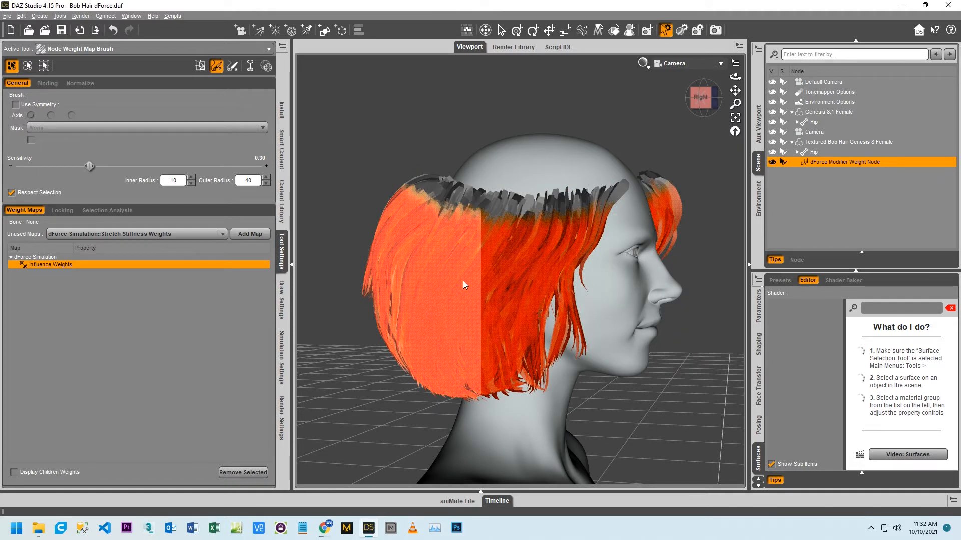
{"action": "right_click", "coordinate": [463, 281]}
{"action": "mouse_move", "coordinate": [515, 400]}
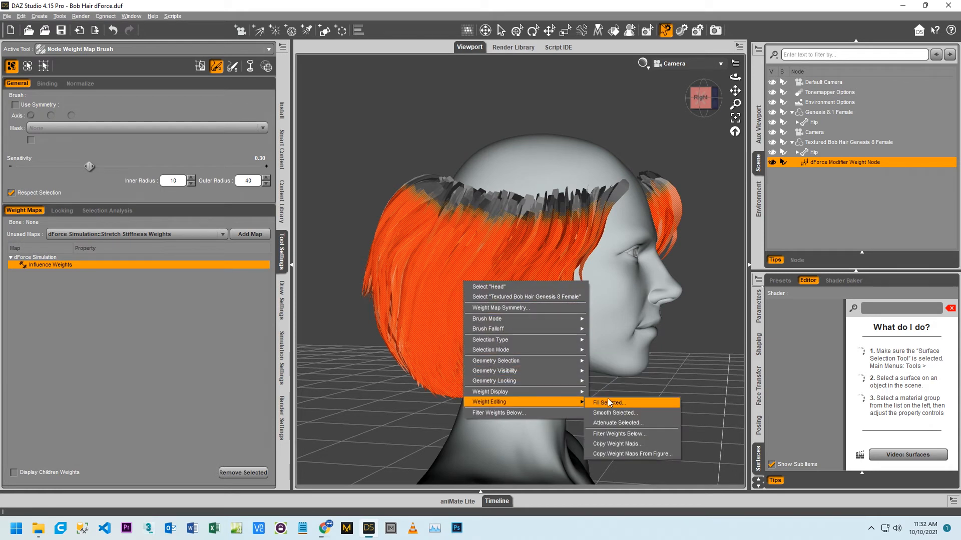
{"action": "left_click", "coordinate": [612, 414]}
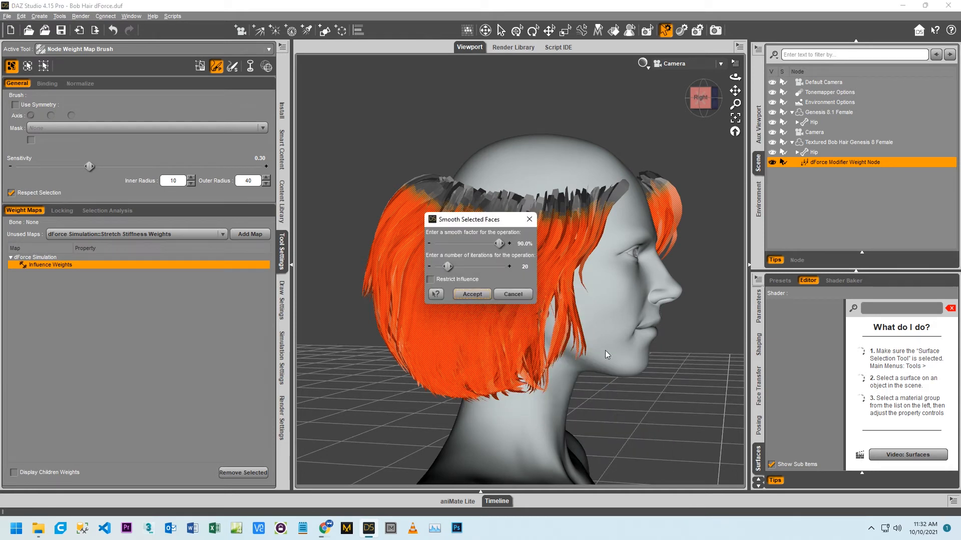
{"action": "left_click", "coordinate": [478, 295]}
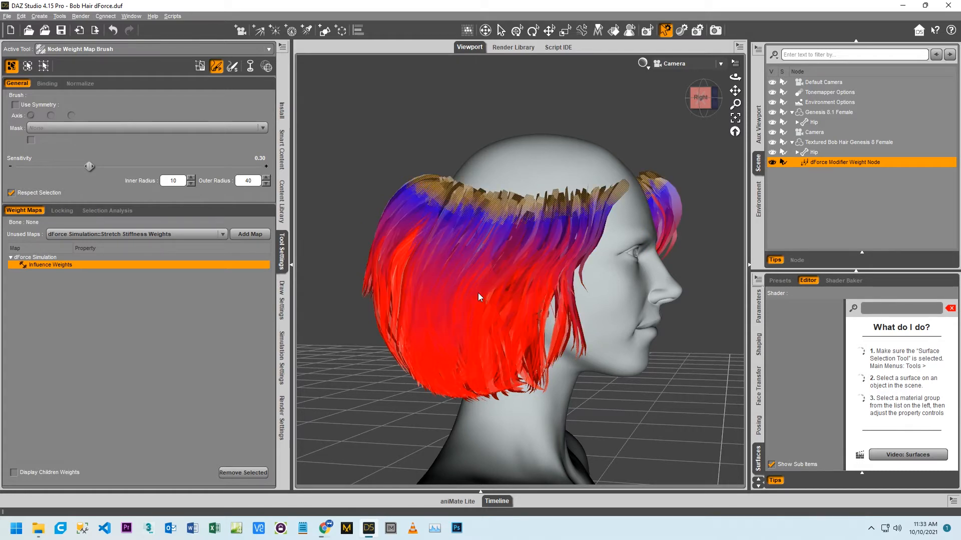
- Hide the polygons of the finished layer's roots and blended area, using the inverted and grown selection
{"action": "right_click", "coordinate": [509, 207]}
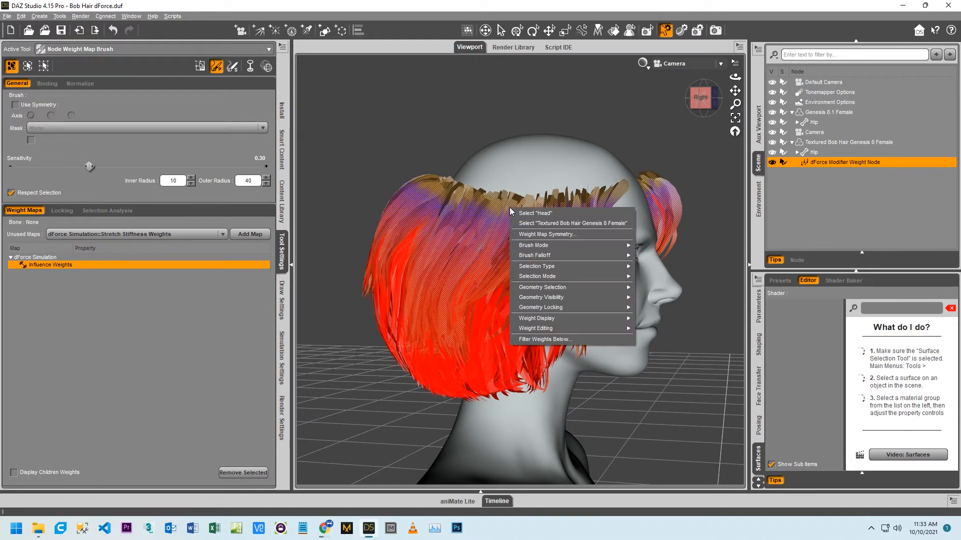
{"action": "mouse_move", "coordinate": [554, 288]}
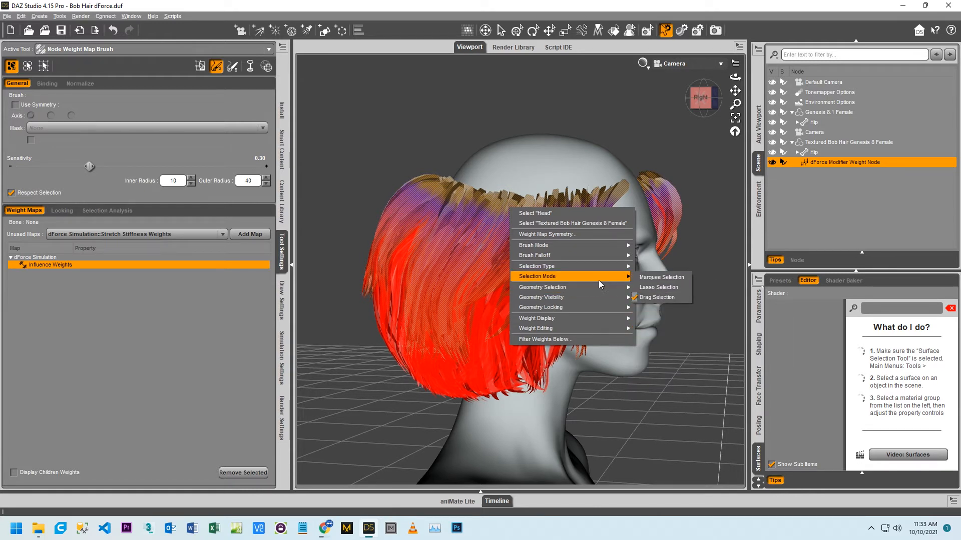
{"action": "mouse_move", "coordinate": [621, 299]}
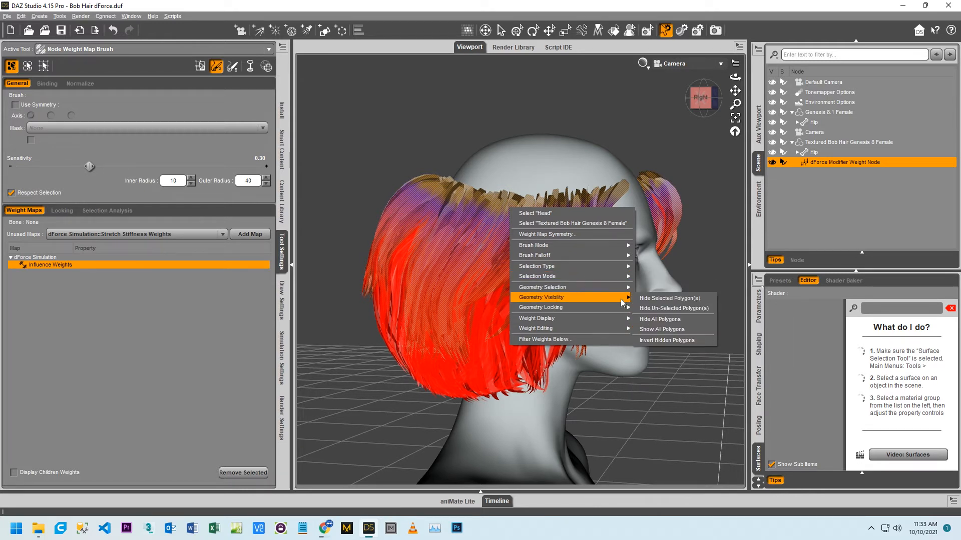
{"action": "left_click", "coordinate": [653, 298]}
- Lasso-select the root ends of the layer above the ear, including the remaining front strand, and fill them with zero influence weight
{"action": "key", "text": "alt+shift+g"}
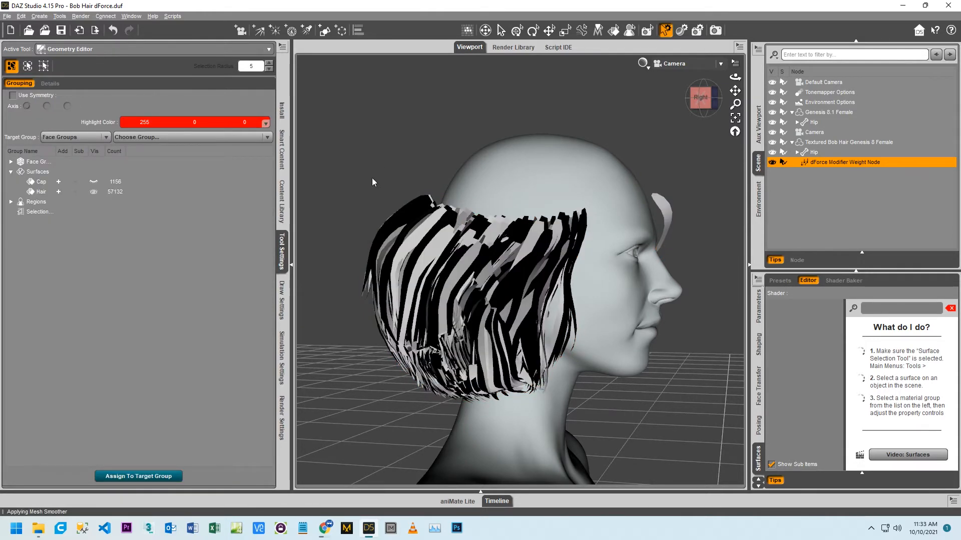
{"action": "mouse_move", "coordinate": [370, 194]}
{"action": "left_mouse_down"}
{"action": "mouse_move", "coordinate": [387, 224]}
{"action": "mouse_move", "coordinate": [451, 253]}
{"action": "mouse_move", "coordinate": [531, 258]}
{"action": "mouse_move", "coordinate": [608, 244]}
{"action": "left_mouse_up"}
{"action": "left_click_drag", "start_coordinate": [616, 115], "coordinate": [589, 108]}
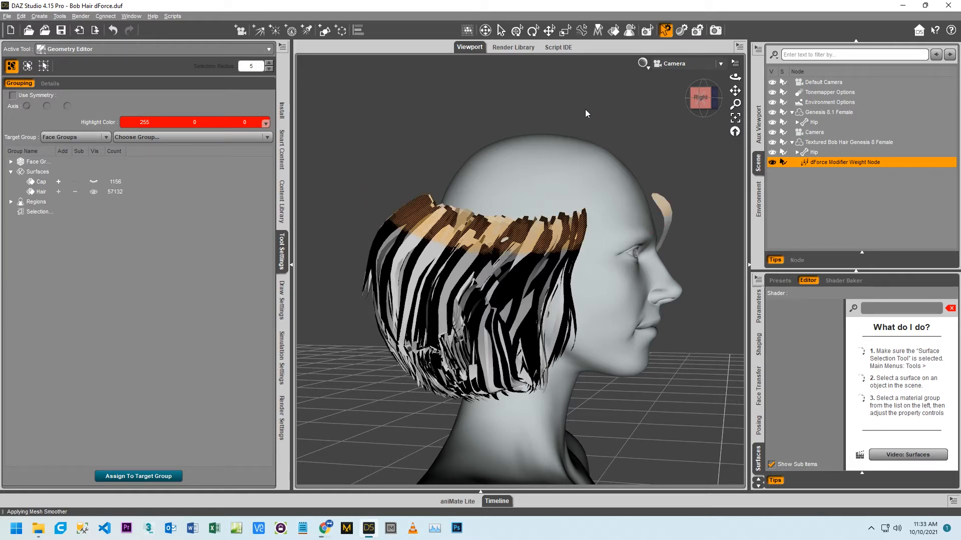
{"action": "key", "text": "alt+shift+w"}
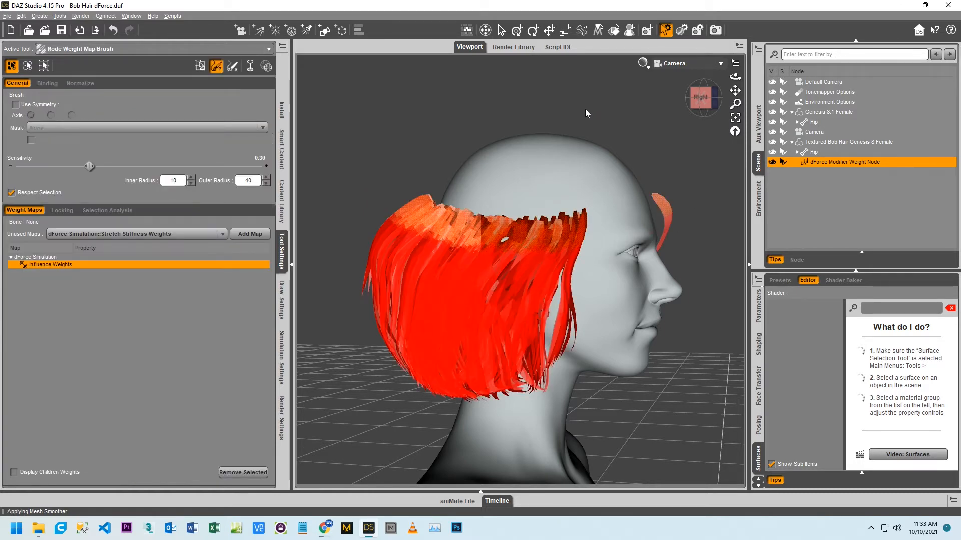
{"action": "right_click", "coordinate": [502, 234]}
{"action": "mouse_move", "coordinate": [547, 303]}
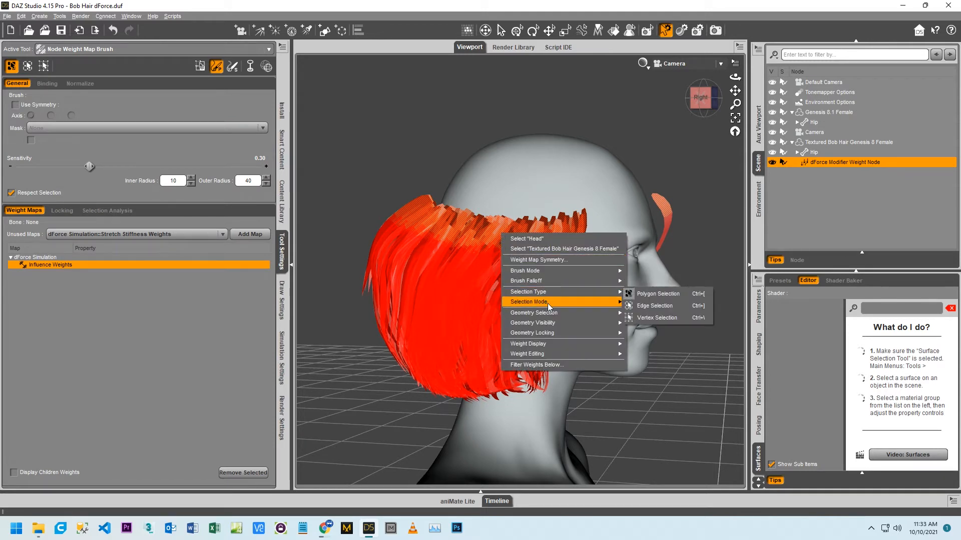
{"action": "mouse_move", "coordinate": [564, 354]}
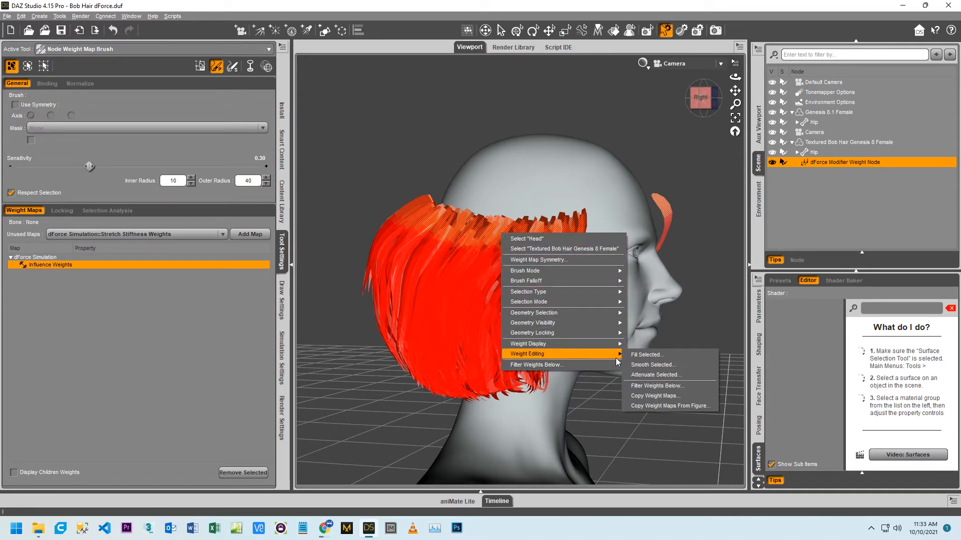
{"action": "left_click", "coordinate": [645, 355]}
{"action": "left_click", "coordinate": [476, 277]}
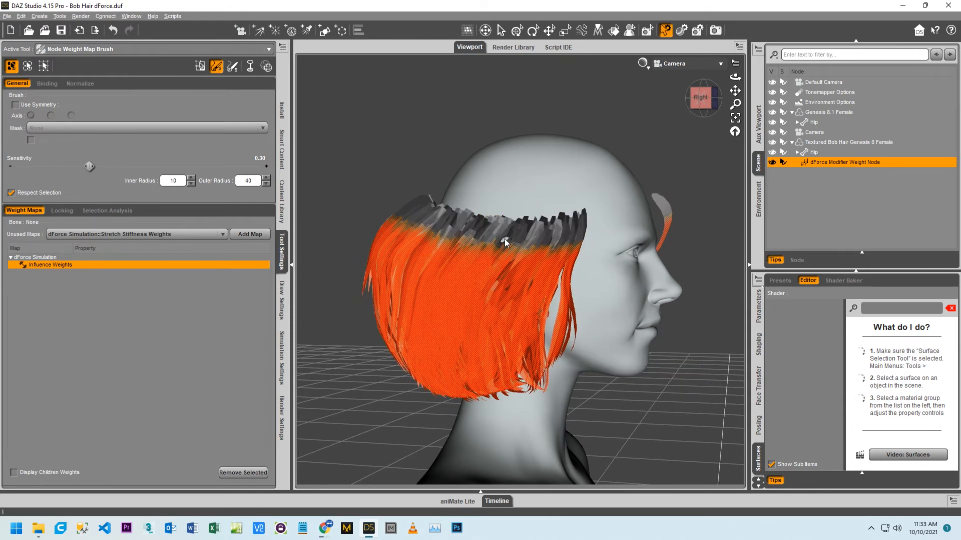
- Smooth the influence weights of the inverted selection below the above-ear roots with a 90.0% smooth factor and 20 iterations
{"action": "right_click", "coordinate": [509, 280]}
{"action": "mouse_move", "coordinate": [561, 401]}
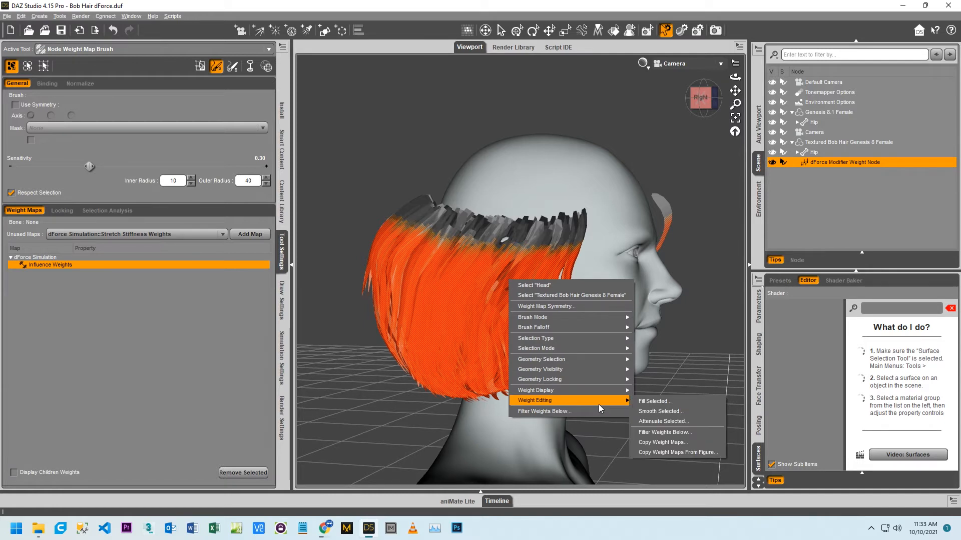
{"action": "left_click", "coordinate": [660, 412]}
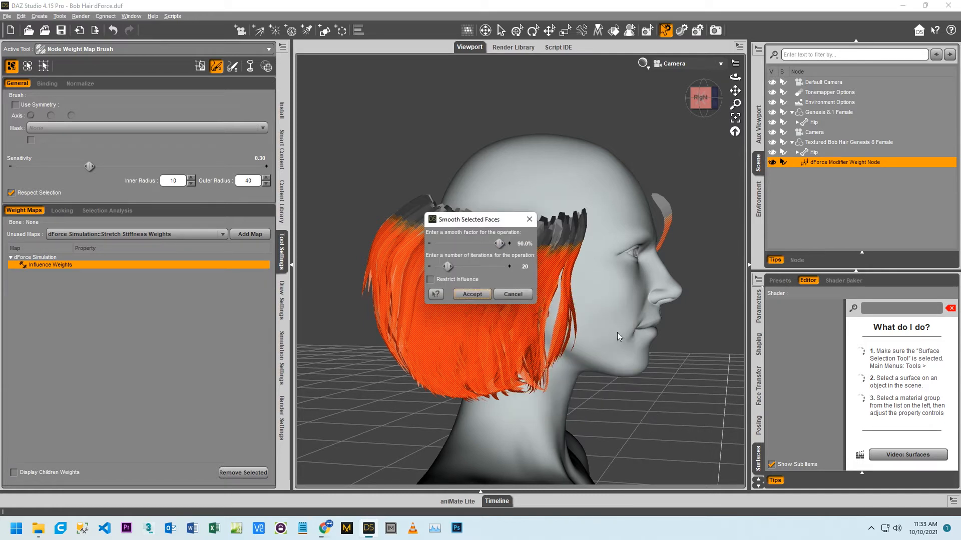
{"action": "left_click", "coordinate": [472, 295]}
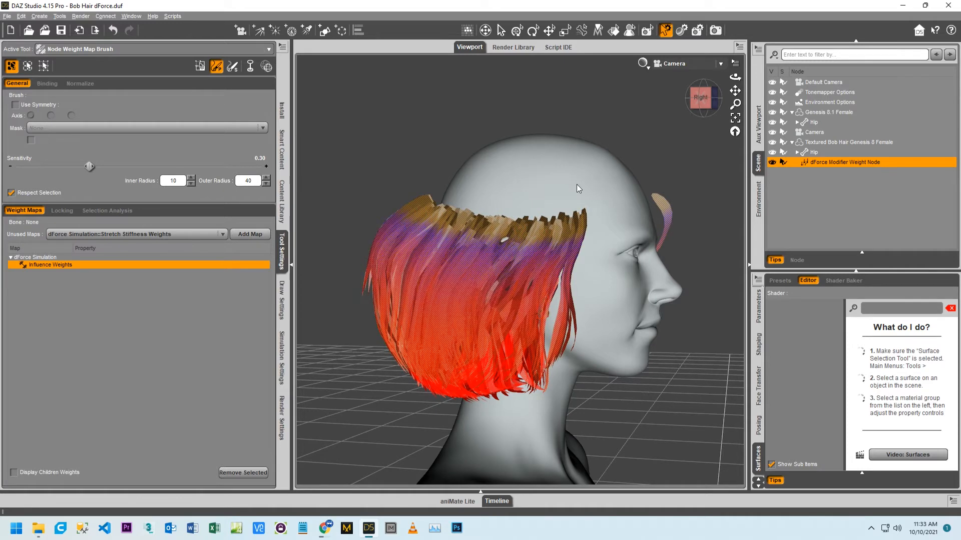
- Hide the above-ear layer's polygons with the selection inverted back to the roots and grown down over the blended hair
{"action": "right_click", "coordinate": [539, 239]}
{"action": "mouse_move", "coordinate": [583, 323]}
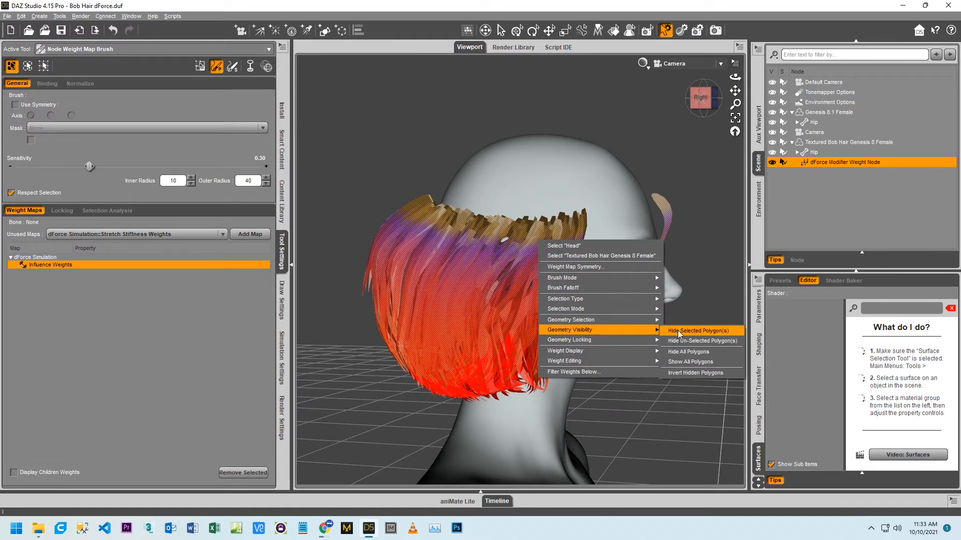
{"action": "left_click", "coordinate": [678, 330]}
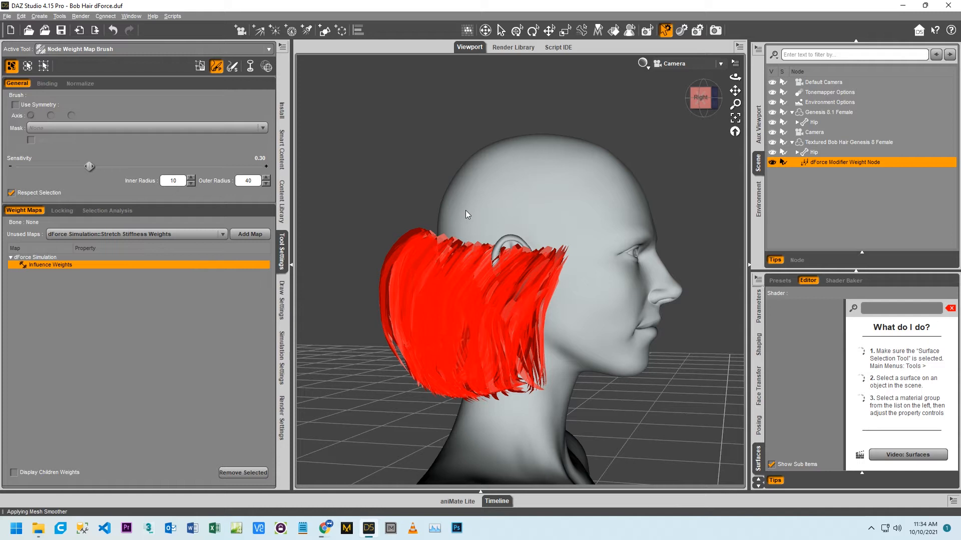
- Lasso-select the root ends of the visible hair layer around ear height and fill them with zero influence weight
{"action": "key", "text": "alt+shift+g"}
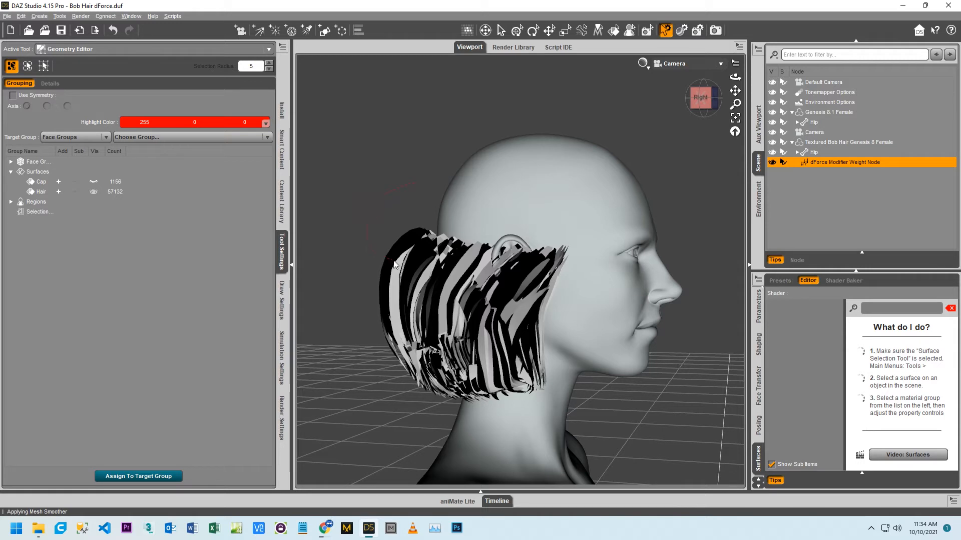
{"action": "left_click_drag", "start_coordinate": [521, 278], "coordinate": [587, 276]}
{"action": "left_click_drag", "start_coordinate": [600, 201], "coordinate": [597, 202]}
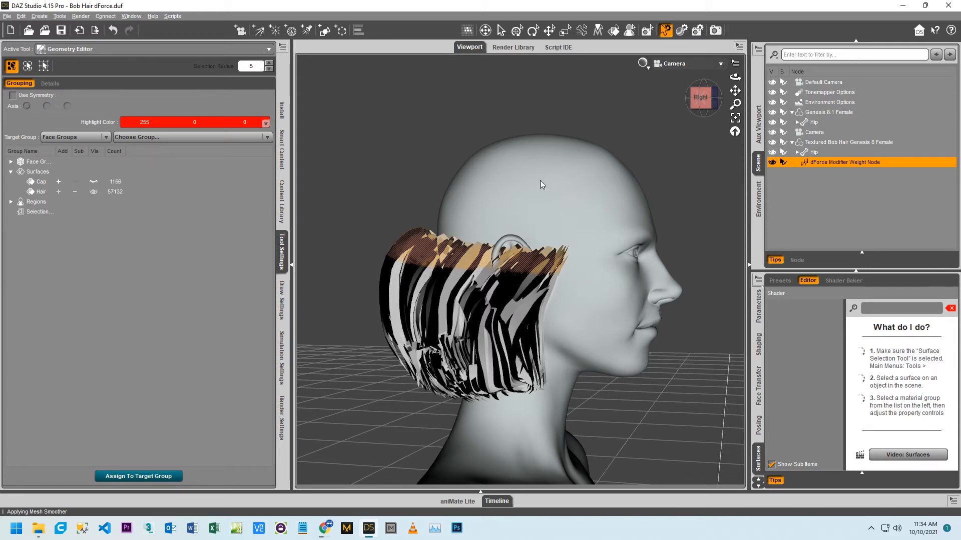
{"action": "key", "text": "alt+shift+w"}
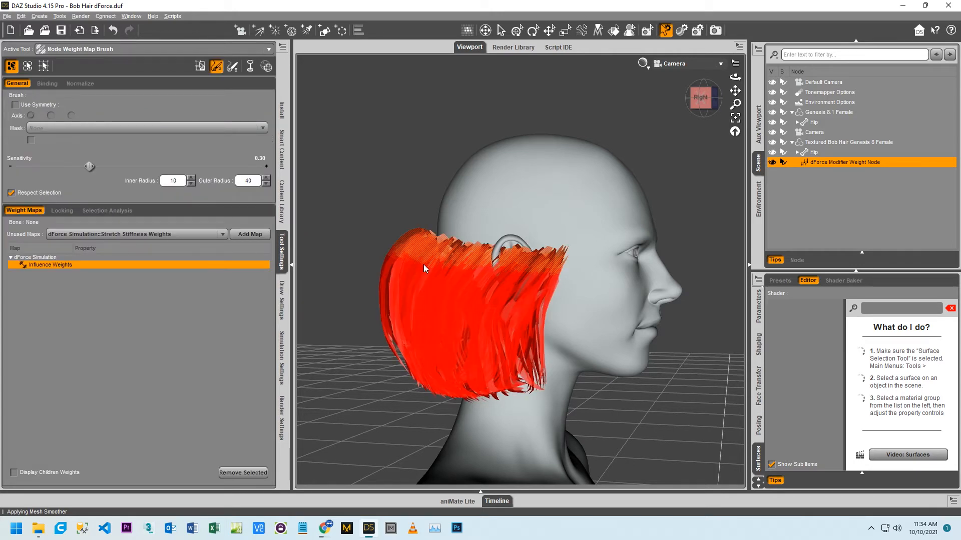
{"action": "right_click", "coordinate": [449, 264]}
{"action": "mouse_move", "coordinate": [529, 386]}
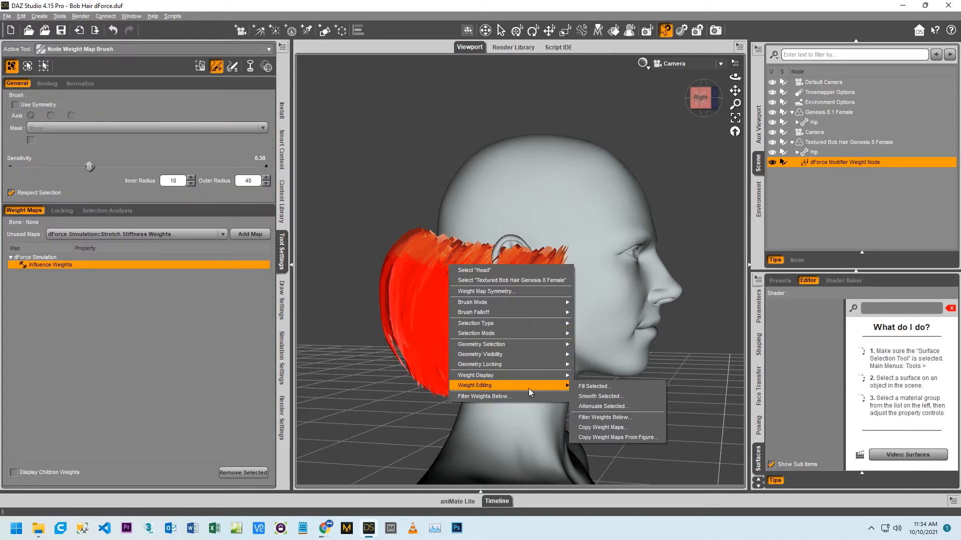
{"action": "left_click", "coordinate": [586, 386]}
{"action": "left_click", "coordinate": [483, 280]}
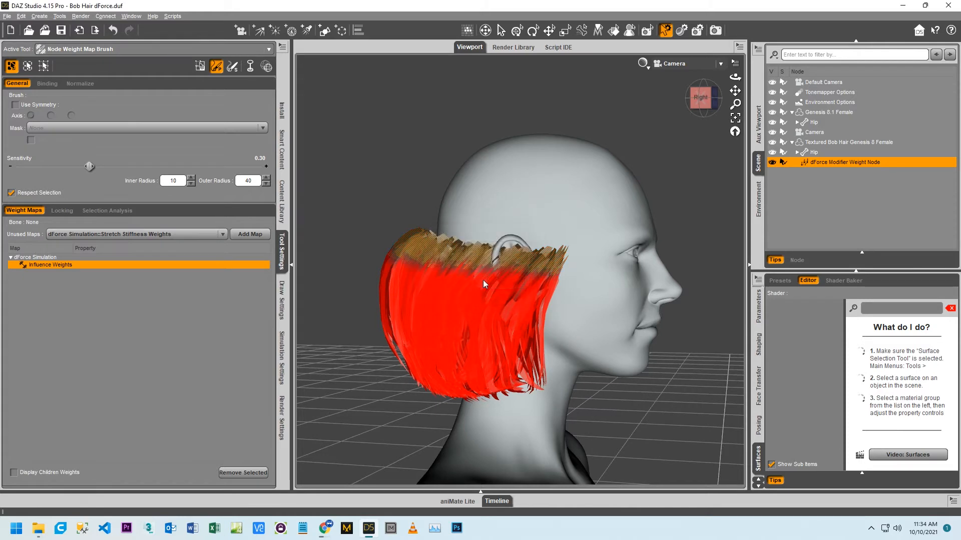
- Invert the selection to the hair below the ear-height roots and smooth its influence weights with the previous smoothing settings
{"action": "right_click", "coordinate": [456, 331]}
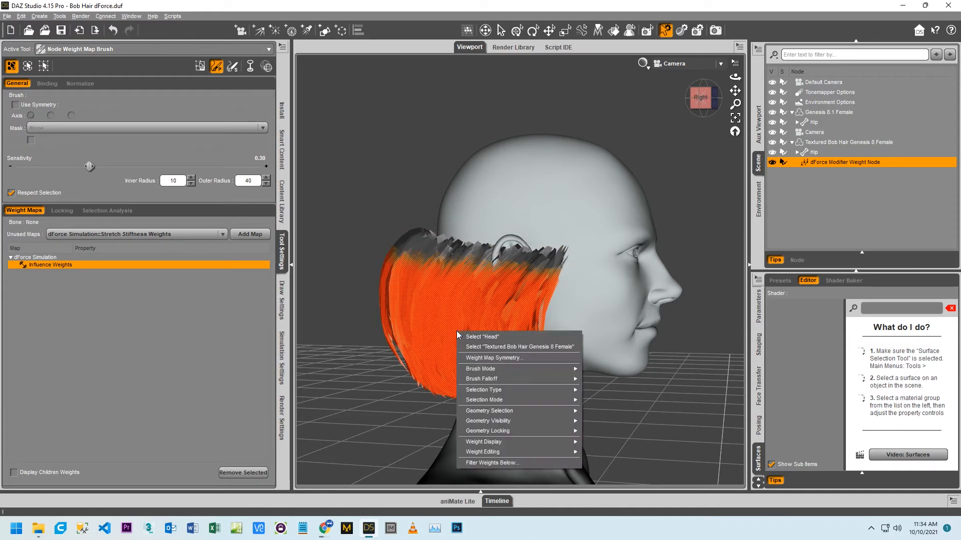
{"action": "mouse_move", "coordinate": [512, 450]}
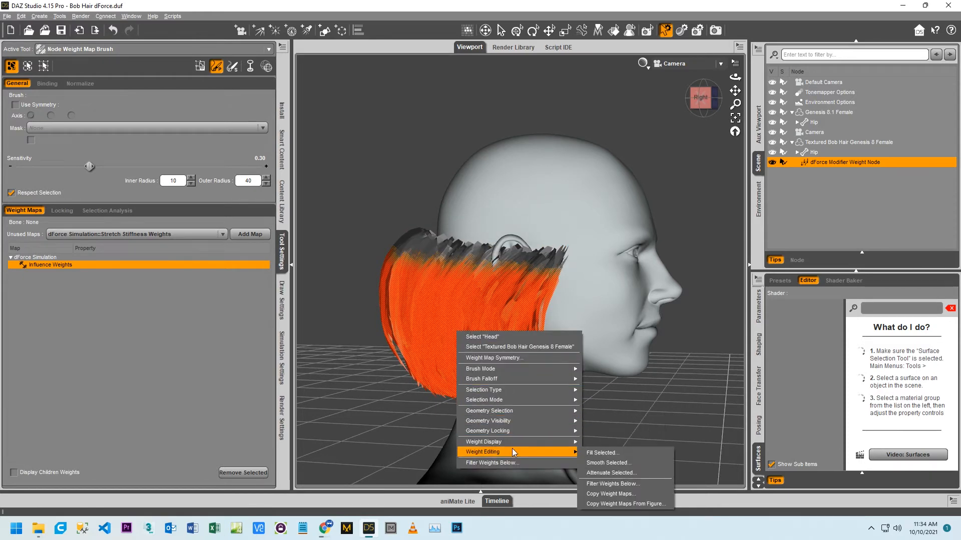
{"action": "left_click", "coordinate": [608, 462]}
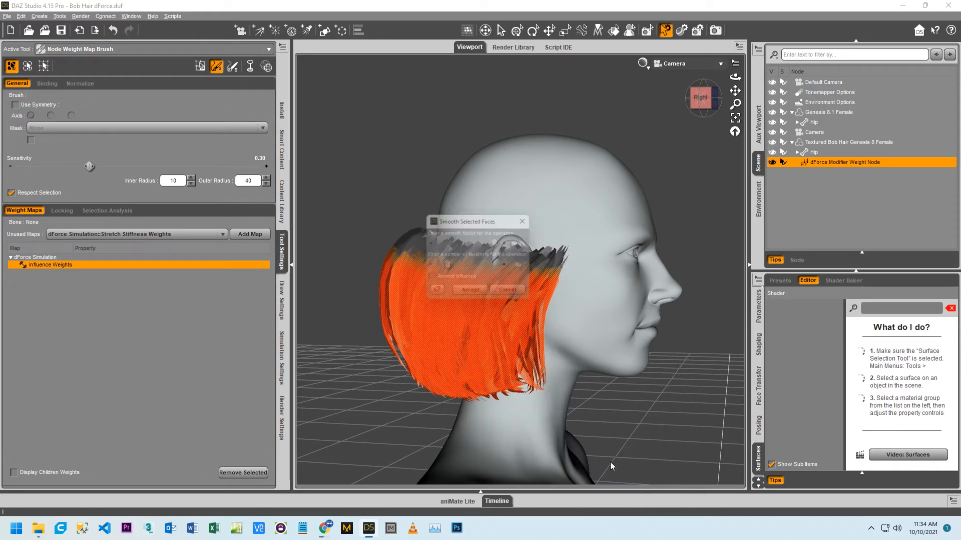
{"action": "left_click", "coordinate": [472, 294]}
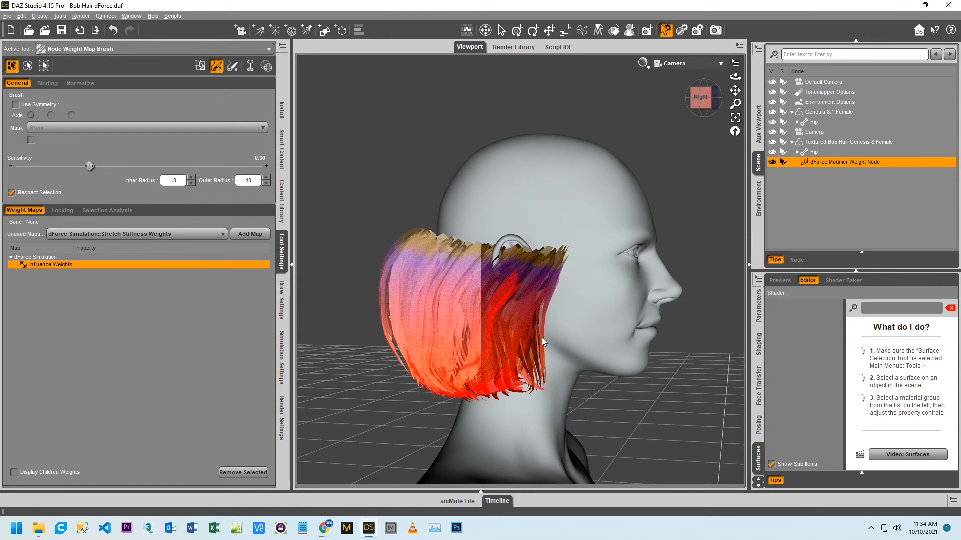
- Hide the polygons of the smoothed ear-height layer, using the selection inverted back to the roots and grown over the blended hair
{"action": "right_click", "coordinate": [472, 266]}
{"action": "mouse_move", "coordinate": [512, 359]}
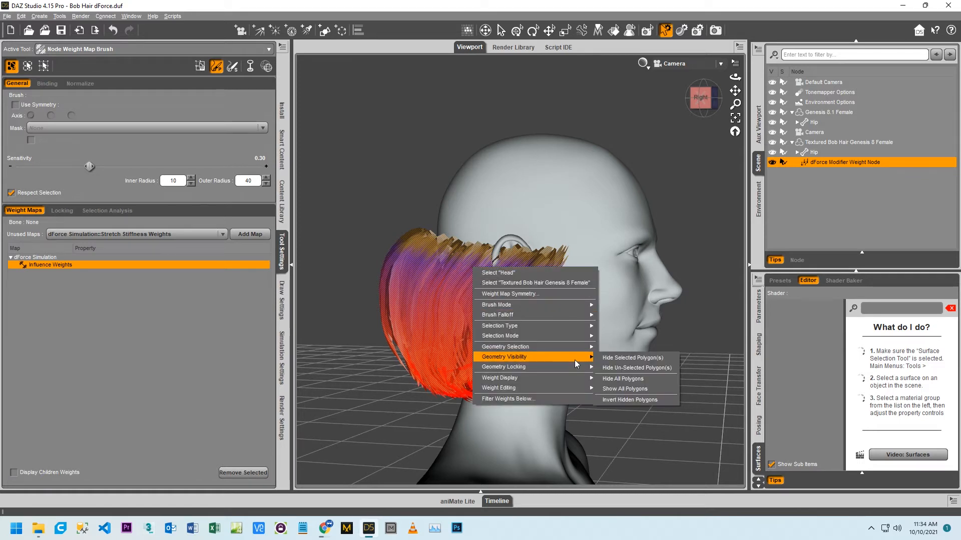
{"action": "left_click", "coordinate": [611, 358]}
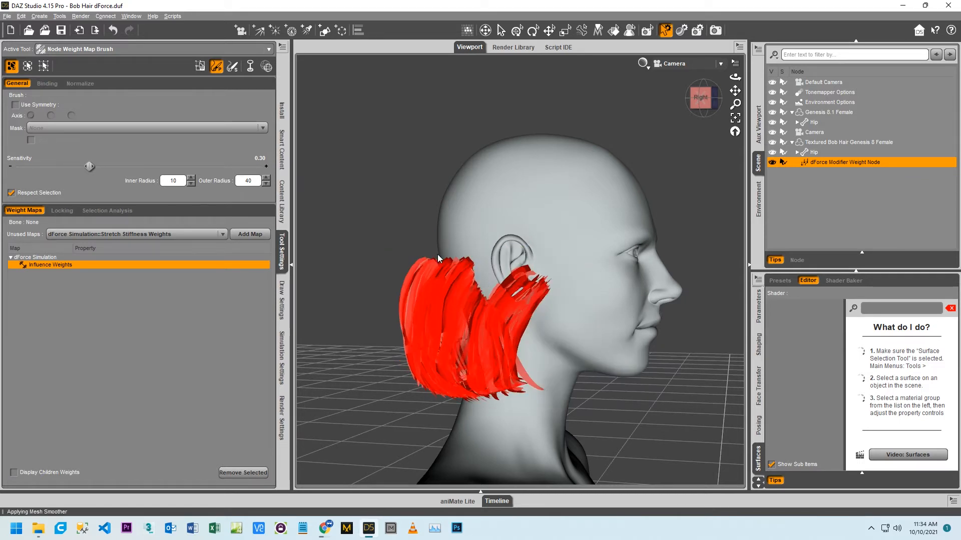
- Lasso-select the root ends of the next layer in front of and behind the left ear and fill them with 0.0% influence weight
{"action": "left_click", "coordinate": [716, 99]}
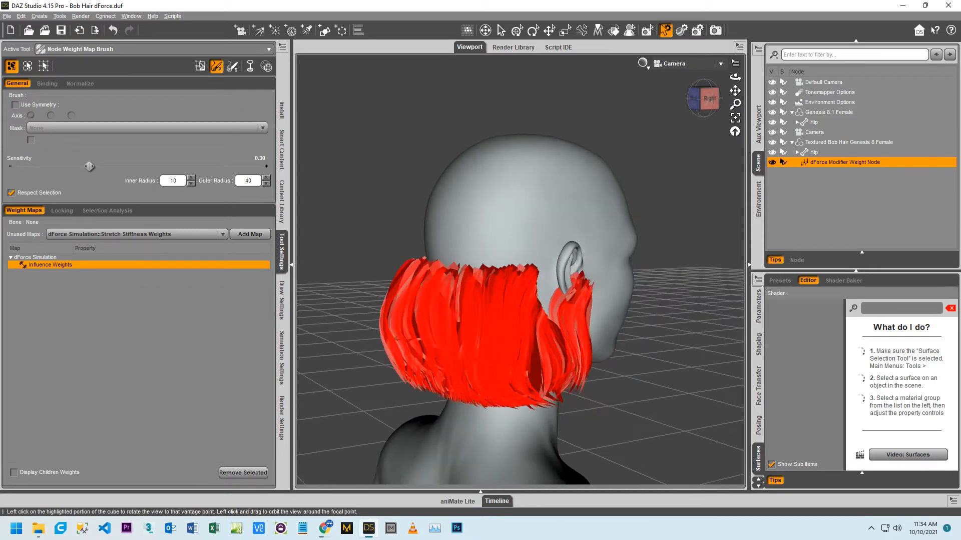
{"action": "left_click_drag", "start_coordinate": [701, 99], "coordinate": [618, 83]}
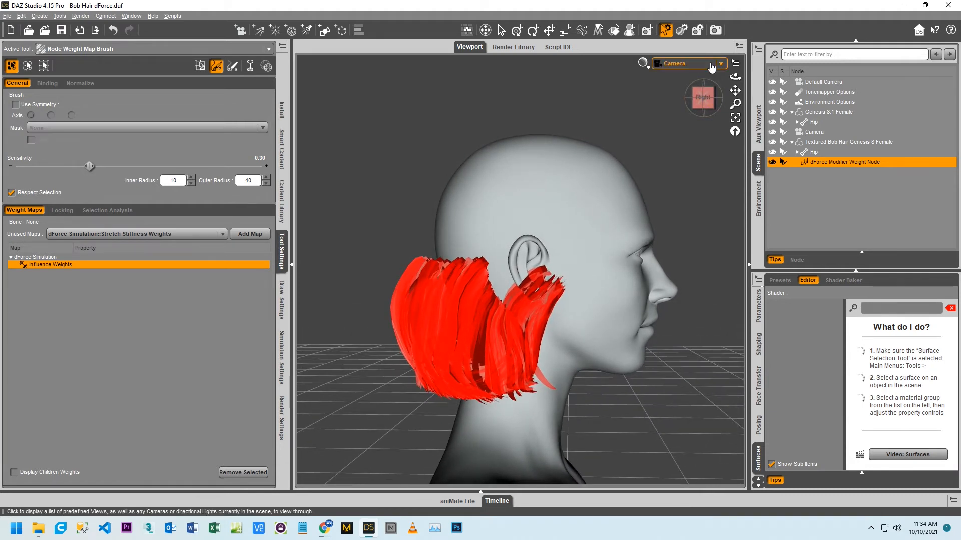
{"action": "left_click", "coordinate": [703, 98]}
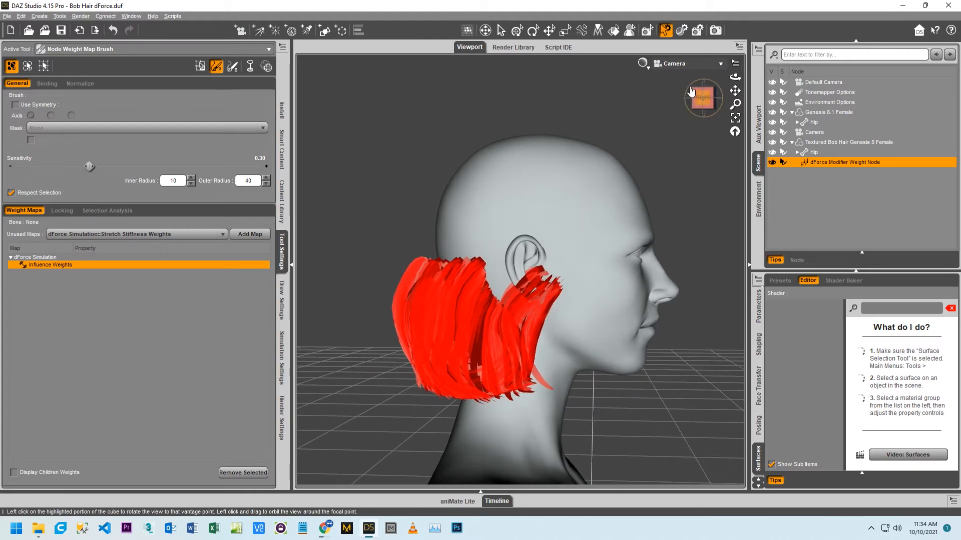
{"action": "left_click", "coordinate": [671, 64]}
{"action": "left_click", "coordinate": [665, 90]}
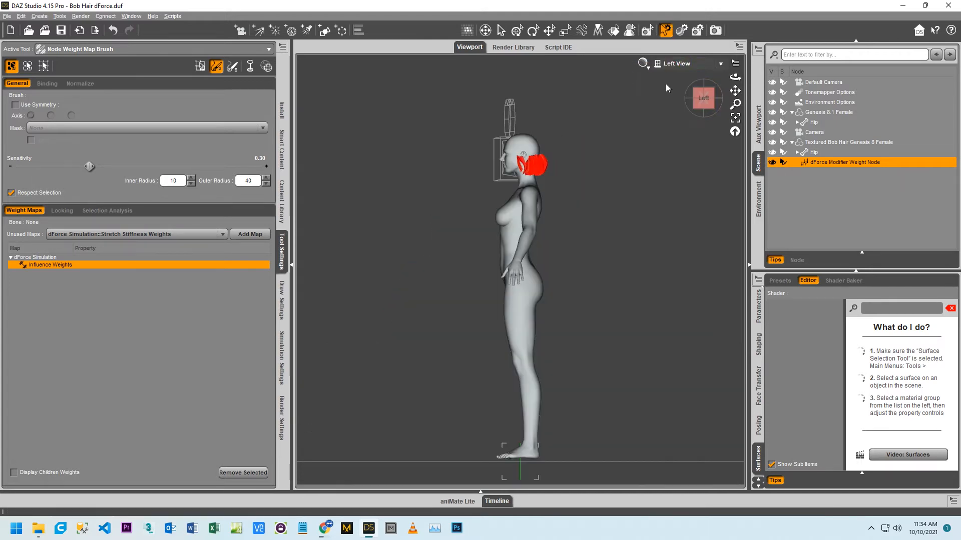
{"action": "left_click_drag", "start_coordinate": [736, 104], "coordinate": [750, 54]}
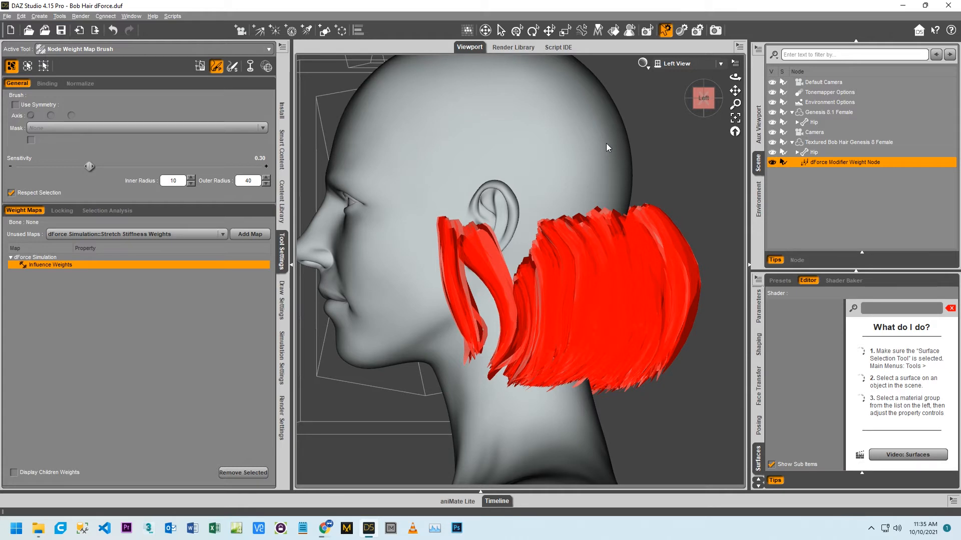
{"action": "key", "text": "ctrl+shift+e"}
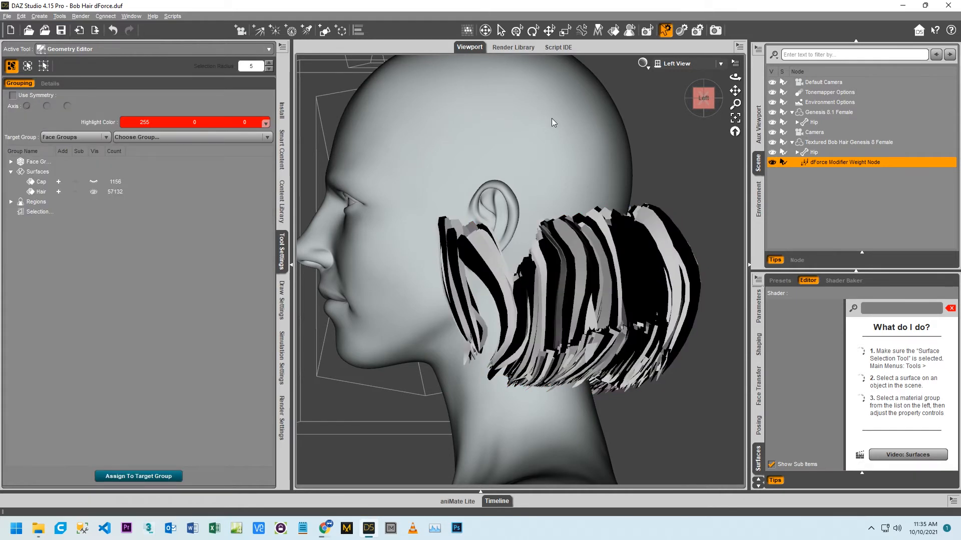
{"action": "left_click_drag", "start_coordinate": [480, 144], "coordinate": [375, 177]}
{"action": "left_click_drag", "start_coordinate": [398, 241], "coordinate": [460, 258]}
{"action": "left_click_drag", "start_coordinate": [571, 258], "coordinate": [636, 246]}
{"action": "mouse_move", "coordinate": [688, 190]}
{"action": "left_mouse_down"}
{"action": "mouse_move", "coordinate": [666, 145]}
{"action": "mouse_move", "coordinate": [598, 149]}
{"action": "left_mouse_up"}
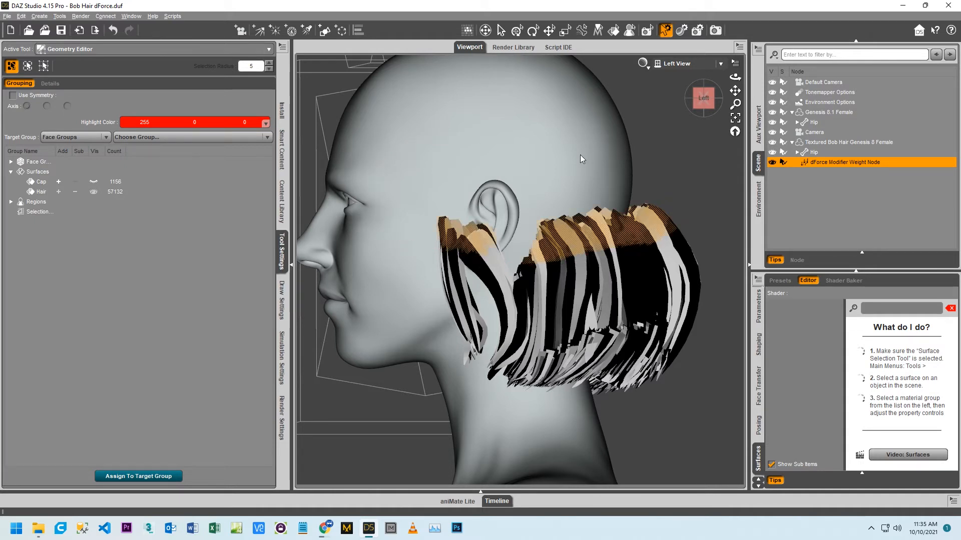
{"action": "key", "text": "alt+shift+w"}
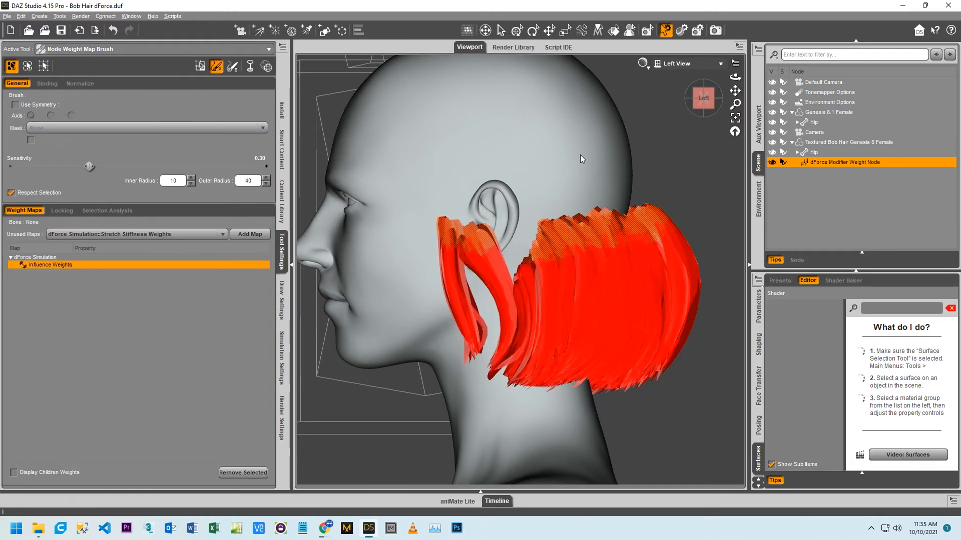
{"action": "right_click", "coordinate": [580, 227]}
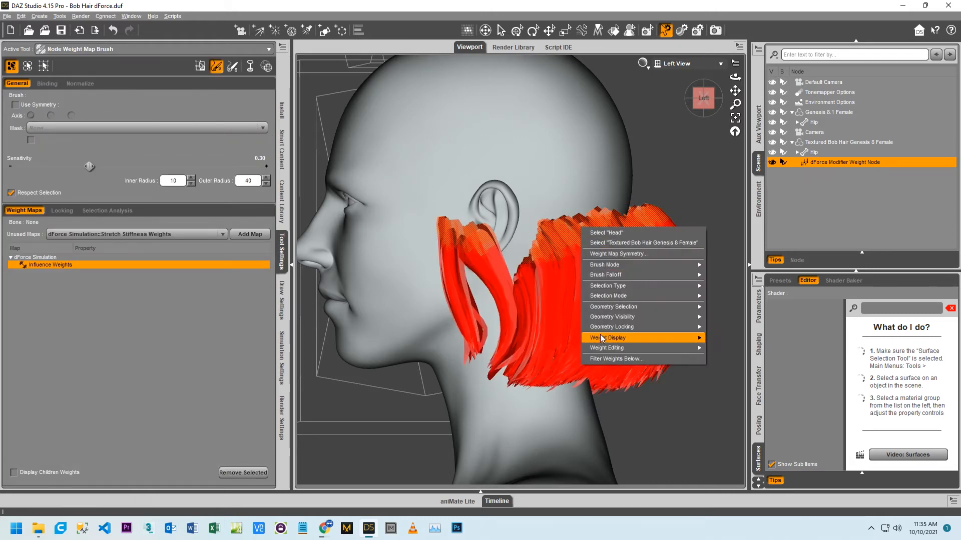
{"action": "mouse_move", "coordinate": [614, 347]}
{"action": "left_click", "coordinate": [727, 349]}
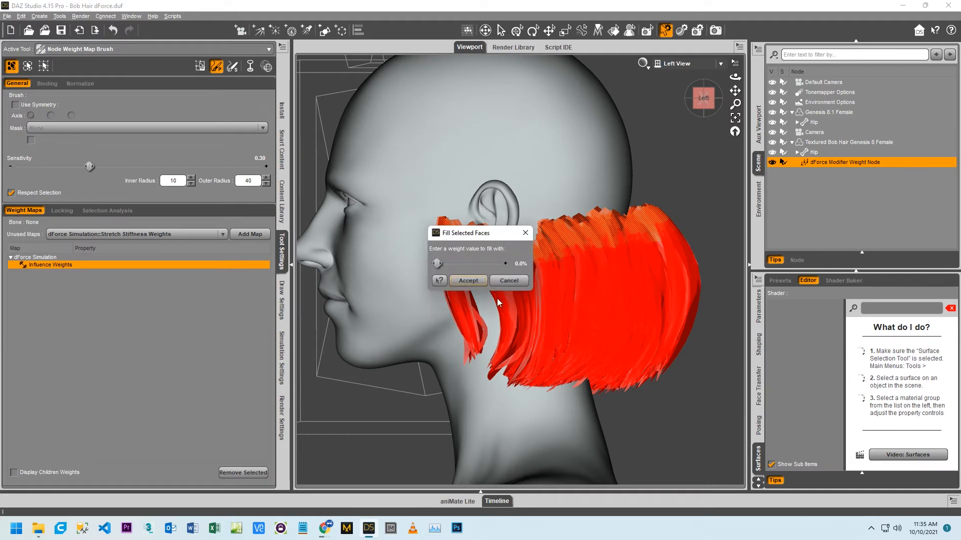
{"action": "left_click", "coordinate": [456, 280]}
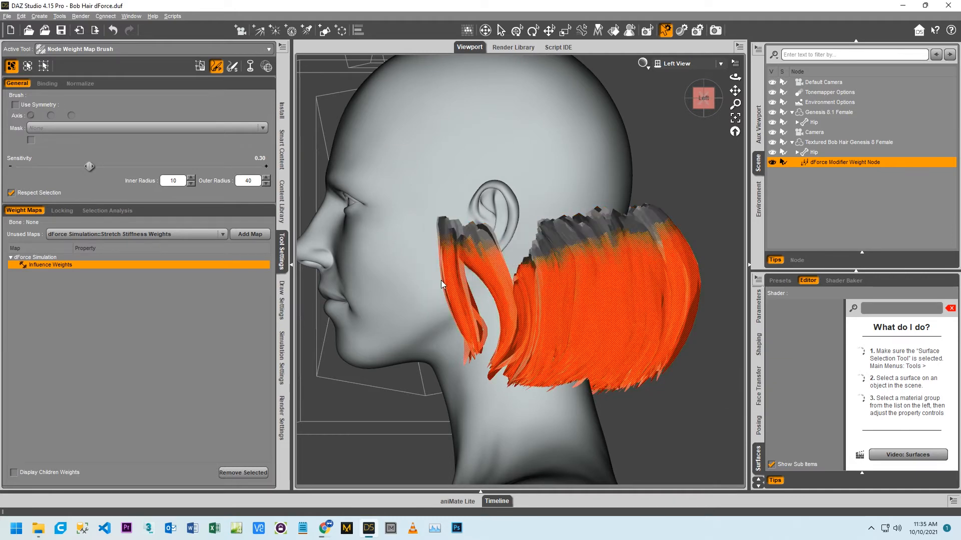
- Smooth the influence weights of the inverted selection below the left-ear roots with a 90.0% smooth factor and 20 iterations
{"action": "right_click", "coordinate": [565, 320]}
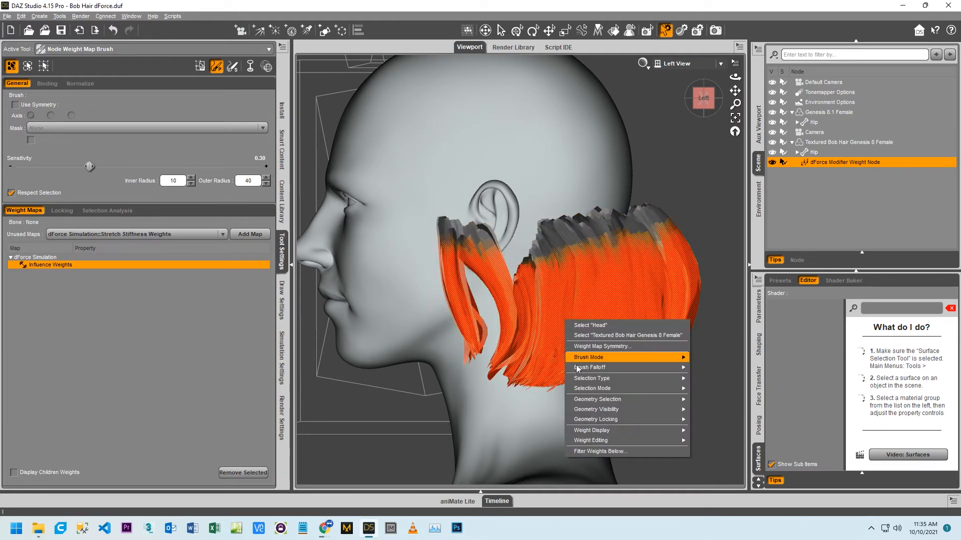
{"action": "mouse_move", "coordinate": [598, 431]}
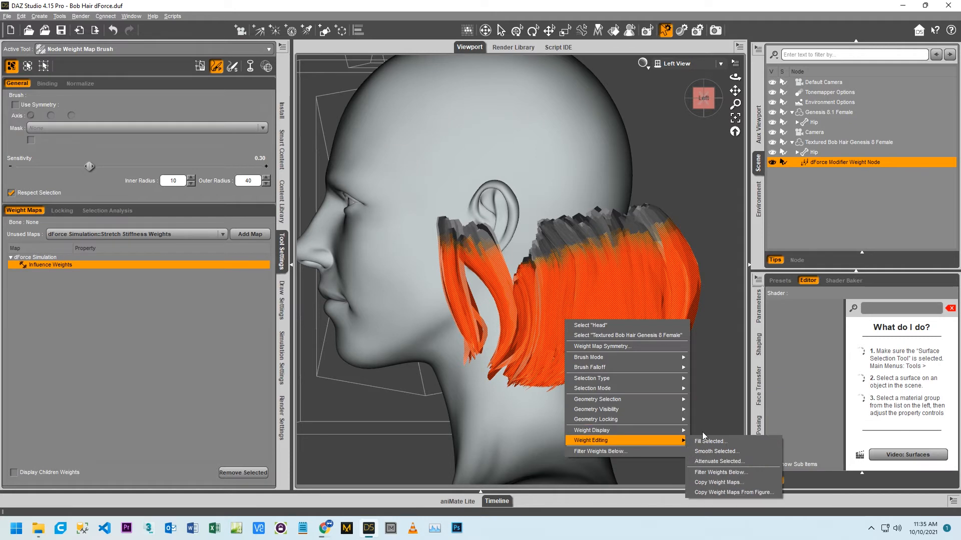
{"action": "left_click", "coordinate": [716, 452]}
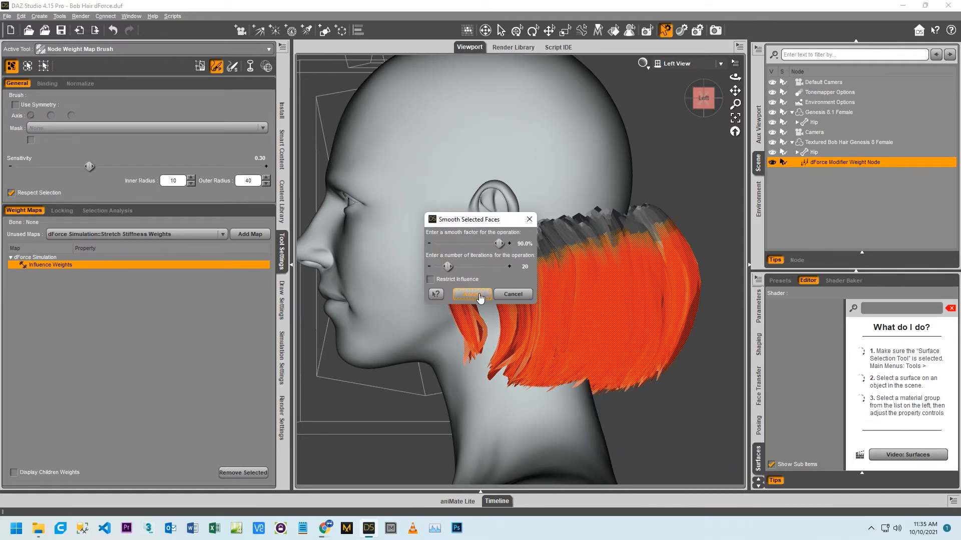
{"action": "left_click", "coordinate": [461, 295]}
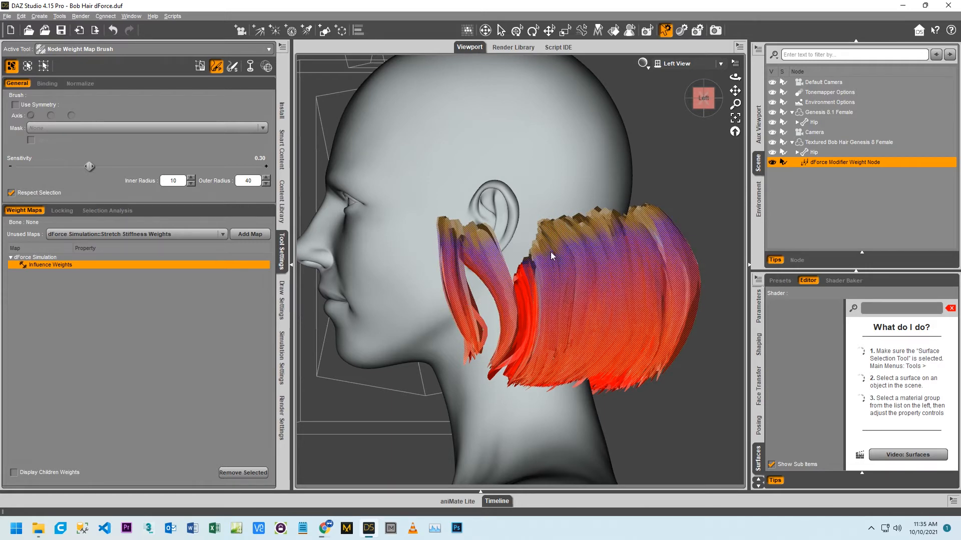
- Hide the polygons of the layer around the left ear, with the selection inverted to the roots and grown down its strands
{"action": "right_click", "coordinate": [561, 241]}
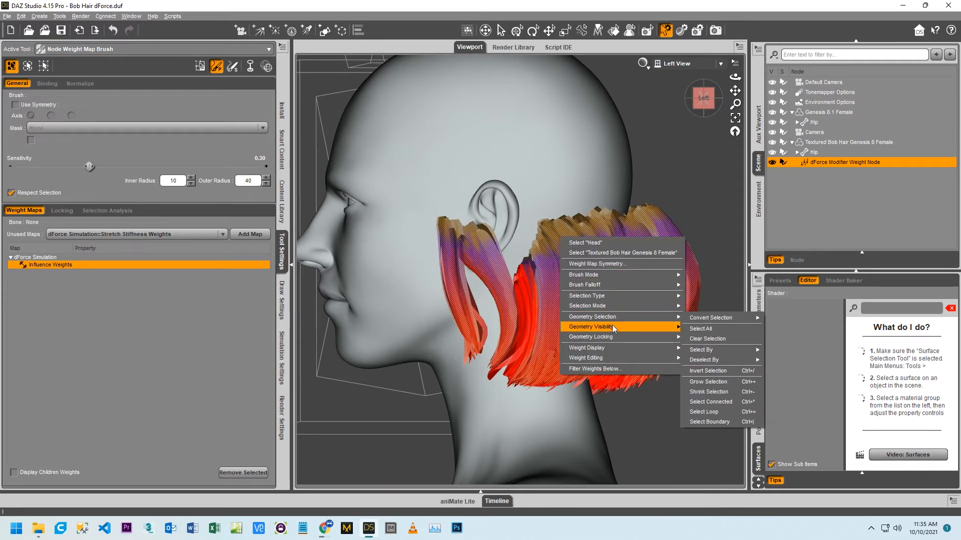
{"action": "mouse_move", "coordinate": [614, 326]}
{"action": "left_click", "coordinate": [718, 328]}
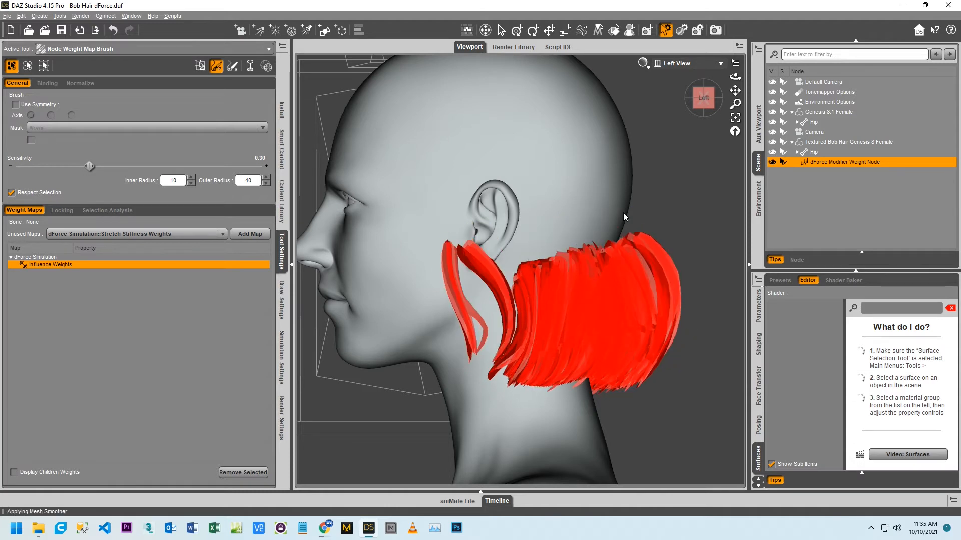
- Lasso-select the root ends of the remaining lower layer, from the front strands to the nape, and fill them with zero influence weight
{"action": "key", "text": "alt+shift+g"}
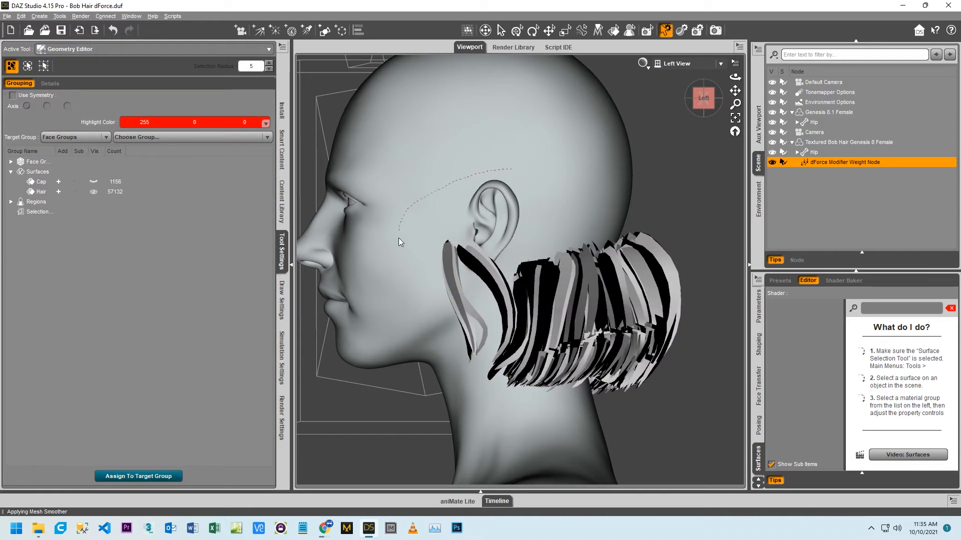
{"action": "mouse_move", "coordinate": [451, 284]}
{"action": "left_mouse_down"}
{"action": "mouse_move", "coordinate": [620, 287]}
{"action": "mouse_move", "coordinate": [692, 228]}
{"action": "mouse_move", "coordinate": [676, 169]}
{"action": "left_mouse_up"}
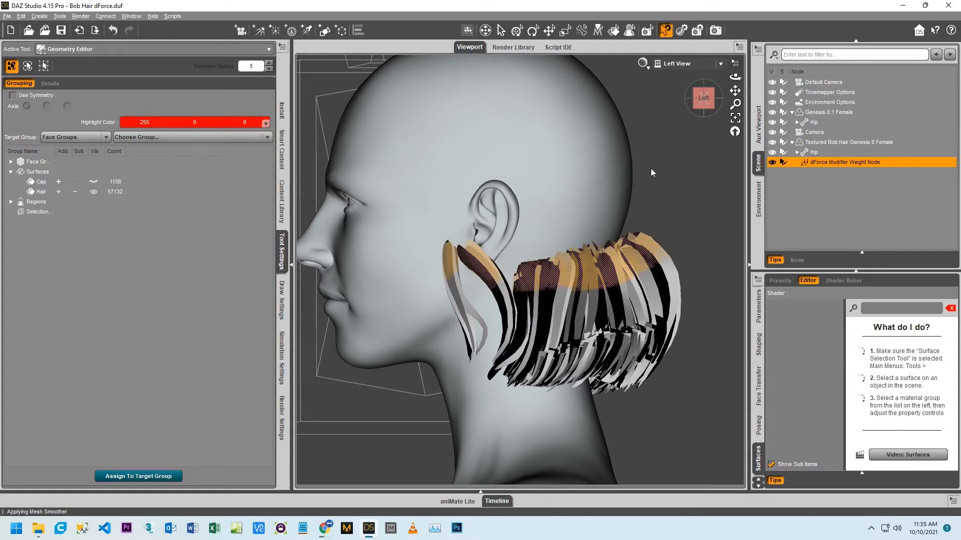
{"action": "key", "text": "alt+shift+w"}
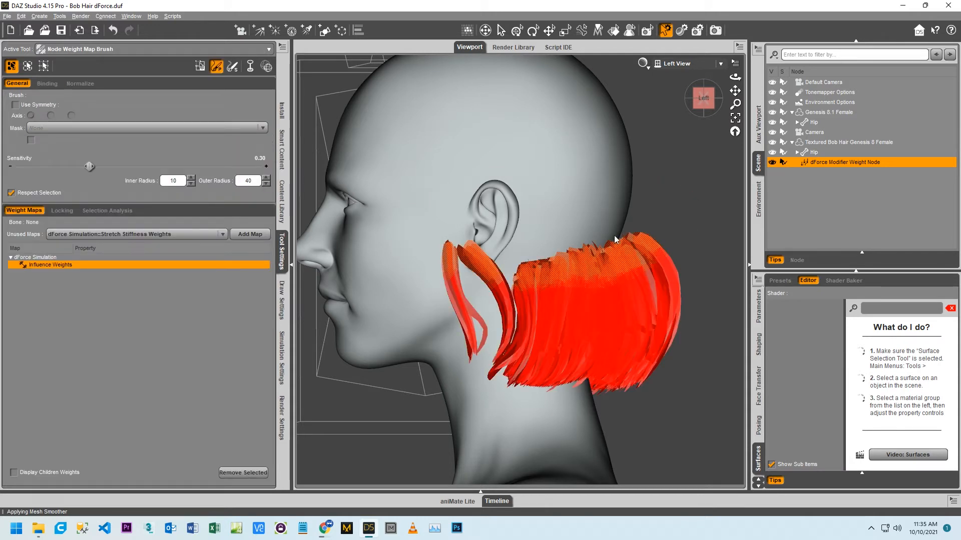
{"action": "right_click", "coordinate": [593, 271]}
{"action": "mouse_move", "coordinate": [702, 394]}
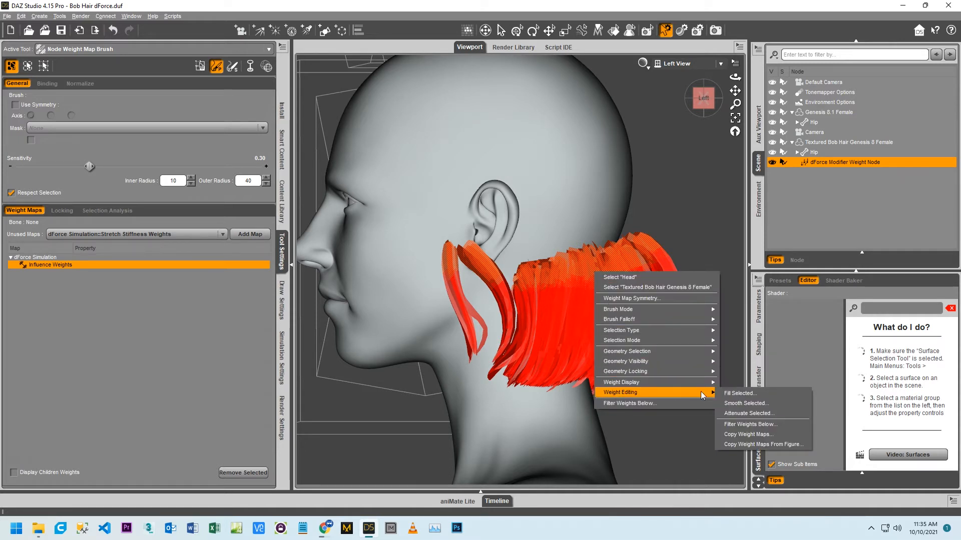
{"action": "left_click", "coordinate": [735, 393]}
{"action": "left_click", "coordinate": [476, 282]}
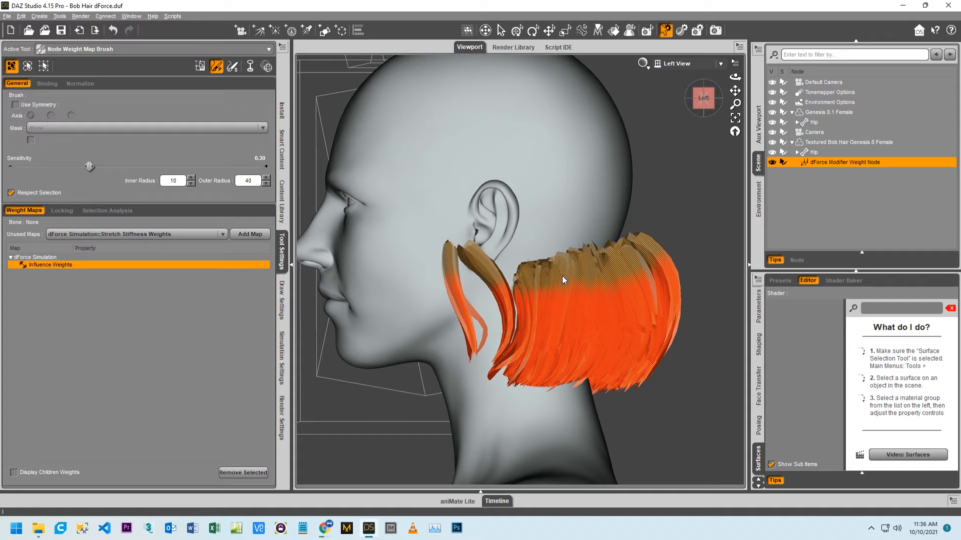
- Lasso-select the lower layer's root ends again, from the front strands to the nape, and fill them with zero influence weight
{"action": "key", "text": "ctrl+z"}
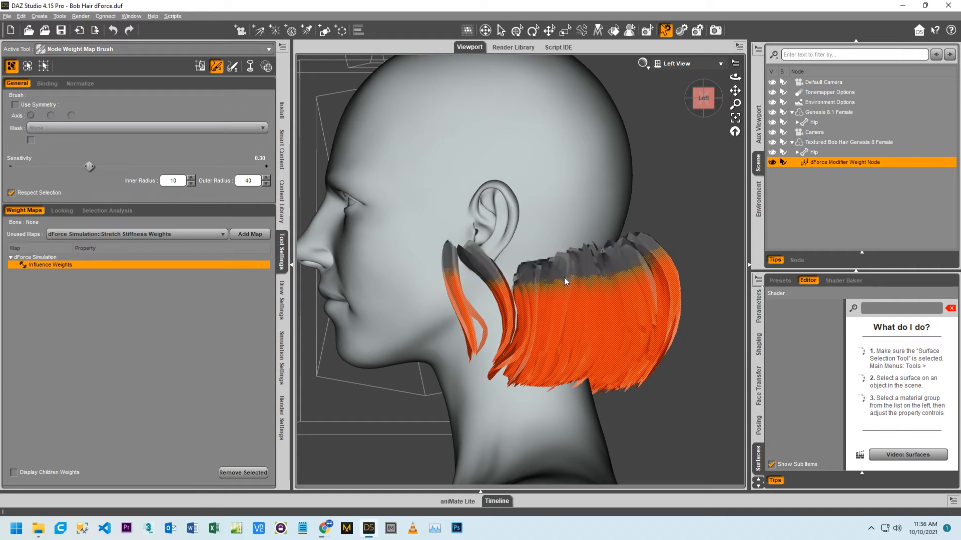
{"action": "left_click", "coordinate": [599, 285]}
{"action": "key", "text": "alt+shift+g"}
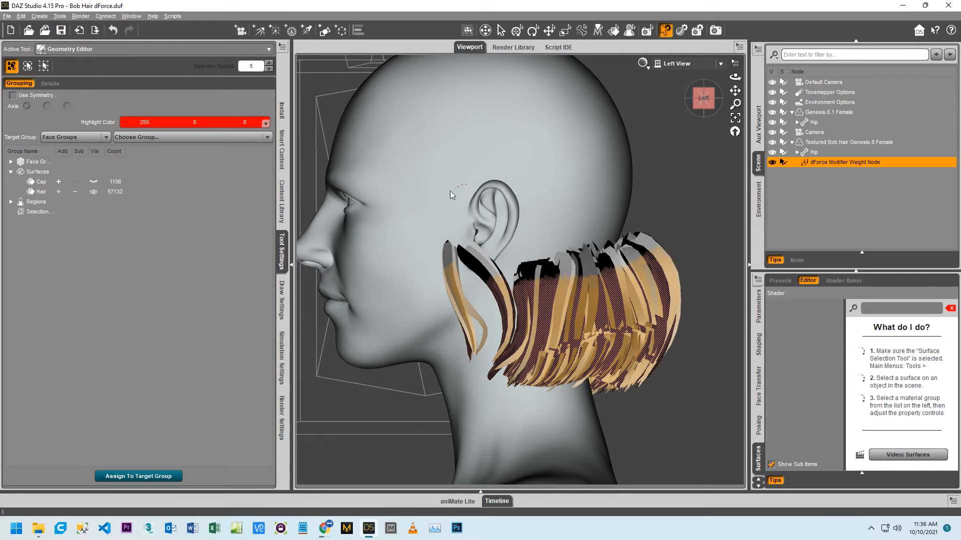
{"action": "left_click_drag", "start_coordinate": [473, 288], "coordinate": [534, 291]}
{"action": "left_click_drag", "start_coordinate": [596, 289], "coordinate": [651, 264]}
{"action": "left_click_drag", "start_coordinate": [672, 206], "coordinate": [659, 185]}
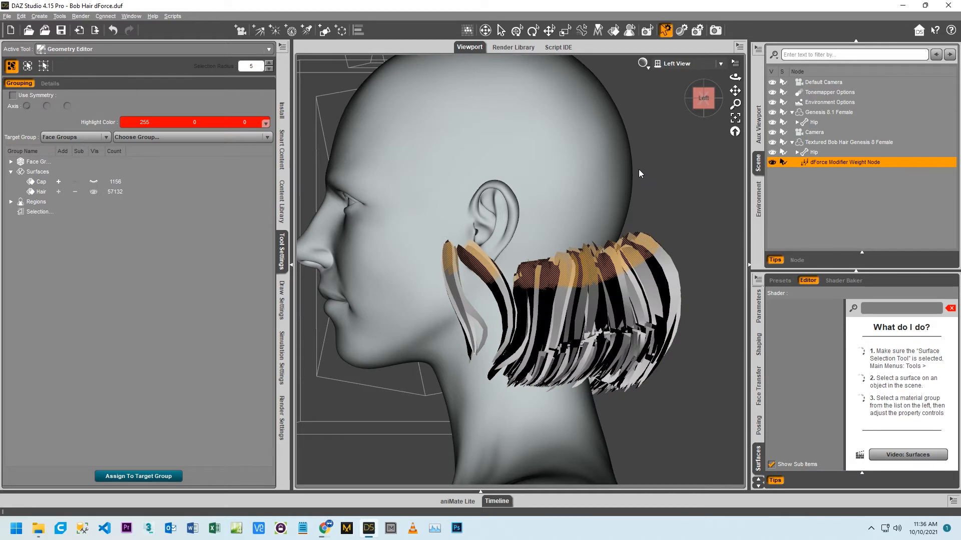
{"action": "key", "text": "alt+shift+w"}
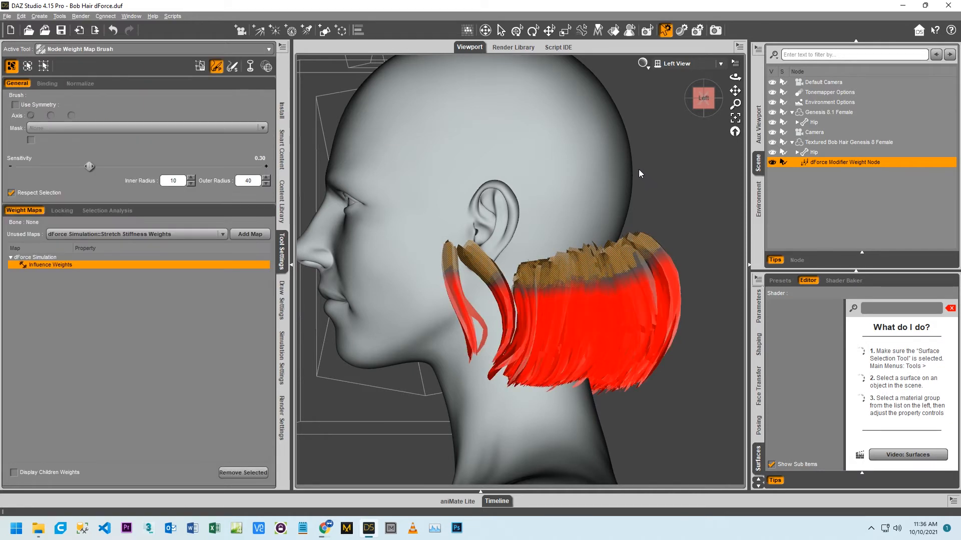
{"action": "right_click", "coordinate": [585, 269]}
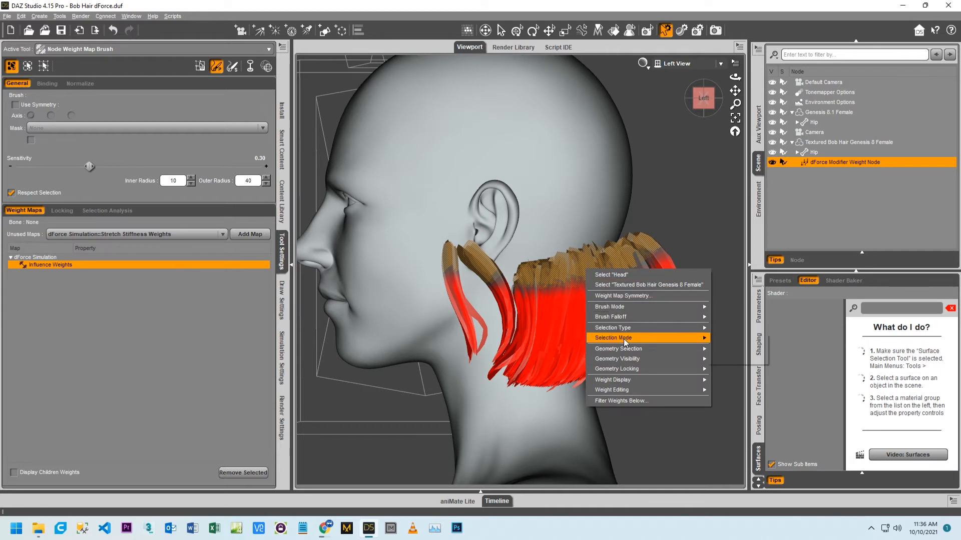
{"action": "mouse_move", "coordinate": [630, 388]}
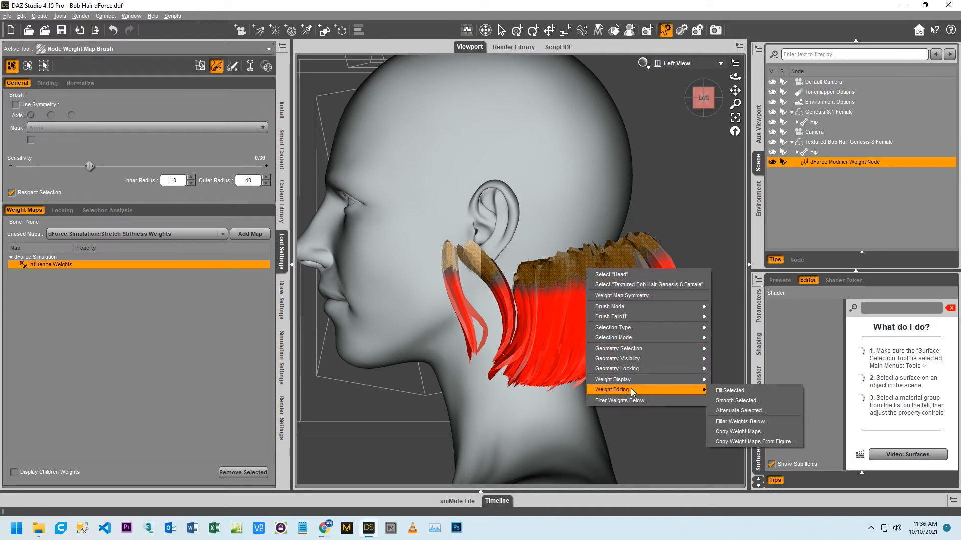
{"action": "left_click", "coordinate": [729, 391]}
{"action": "left_click", "coordinate": [479, 279]}
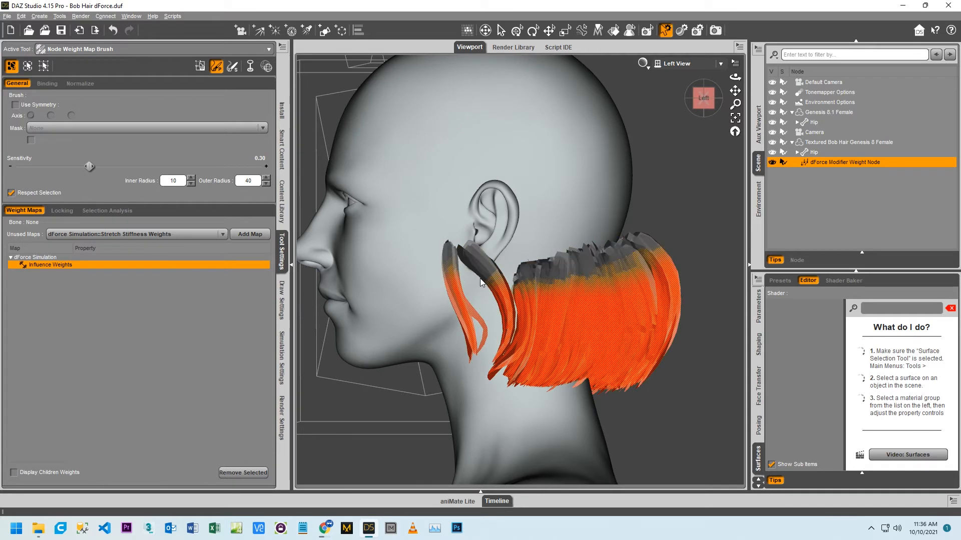
- Smooth the influence weights of the inverted selection below the lower layer's roots with a 90.0% smooth factor and 20 iterations
{"action": "right_click", "coordinate": [562, 317]}
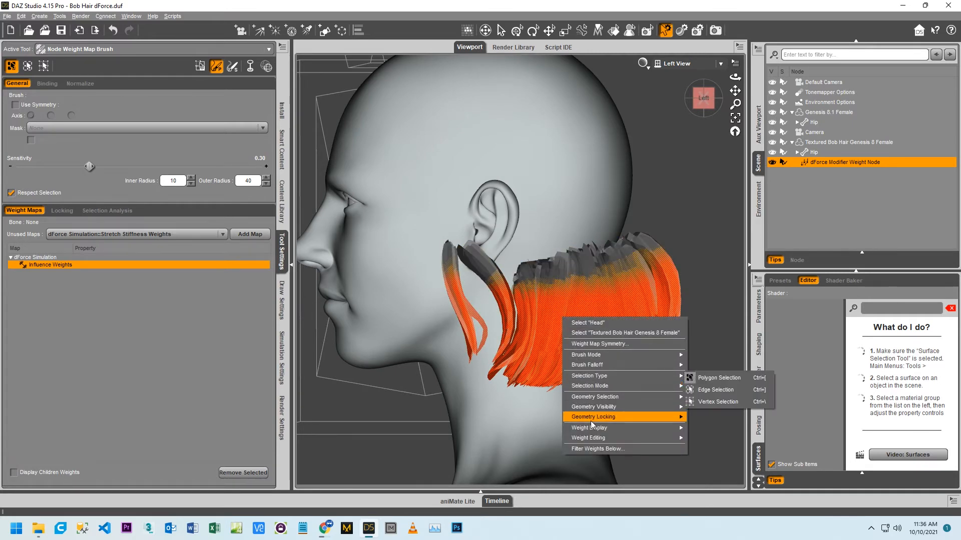
{"action": "mouse_move", "coordinate": [596, 436]}
{"action": "left_click", "coordinate": [691, 449]}
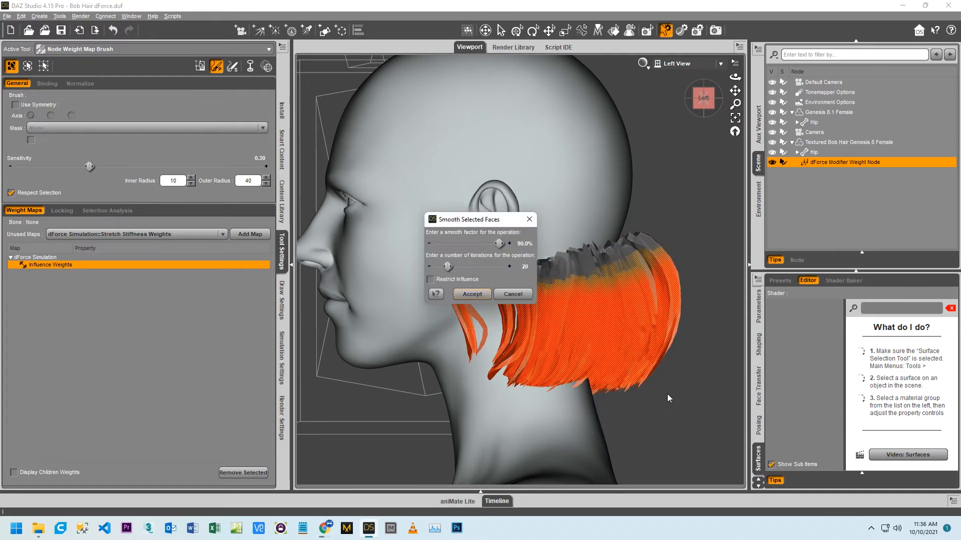
{"action": "left_click", "coordinate": [472, 294]}
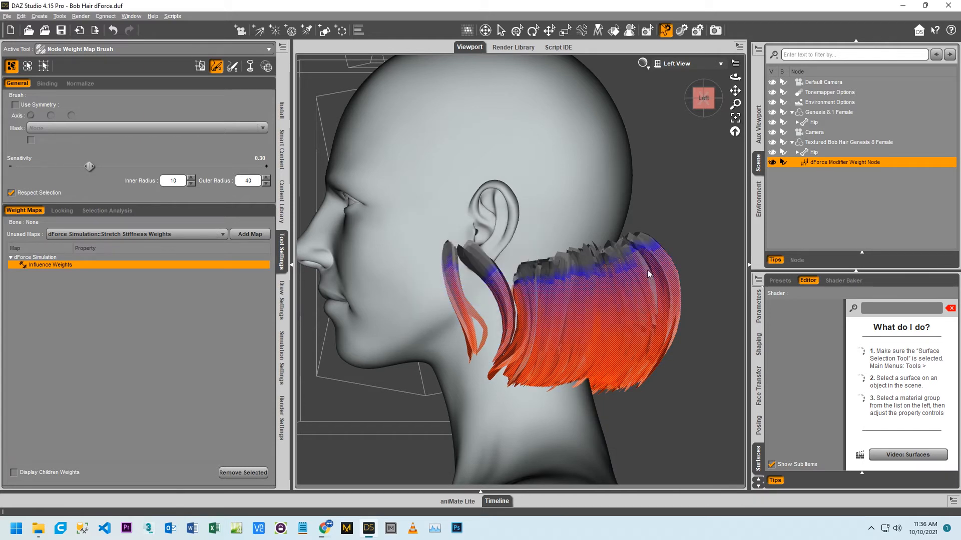
- Invert the selection to the lower layer's roots, grow it down the strands, and hide the selected polygons
{"action": "key", "text": "ctrl+i"}
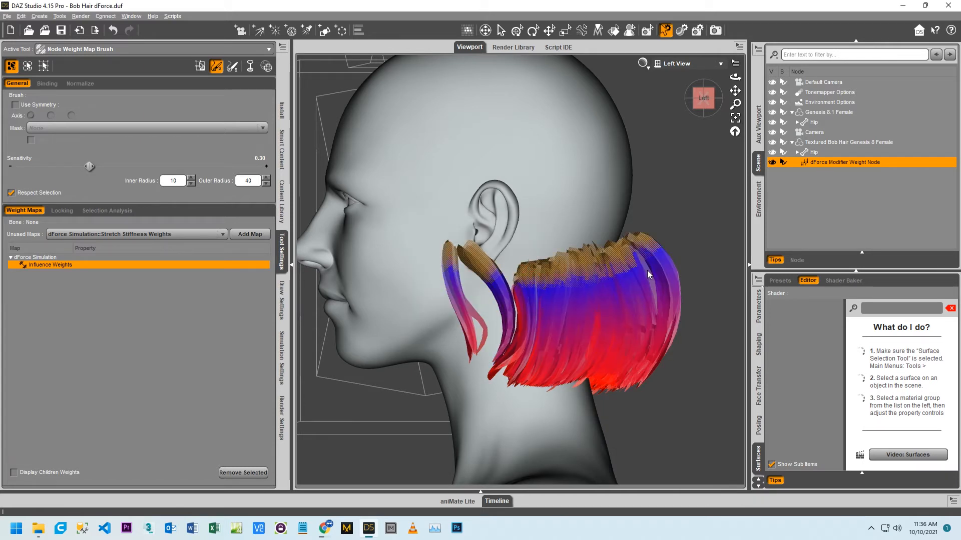
{"action": "key", "text": "ctrl+i"}
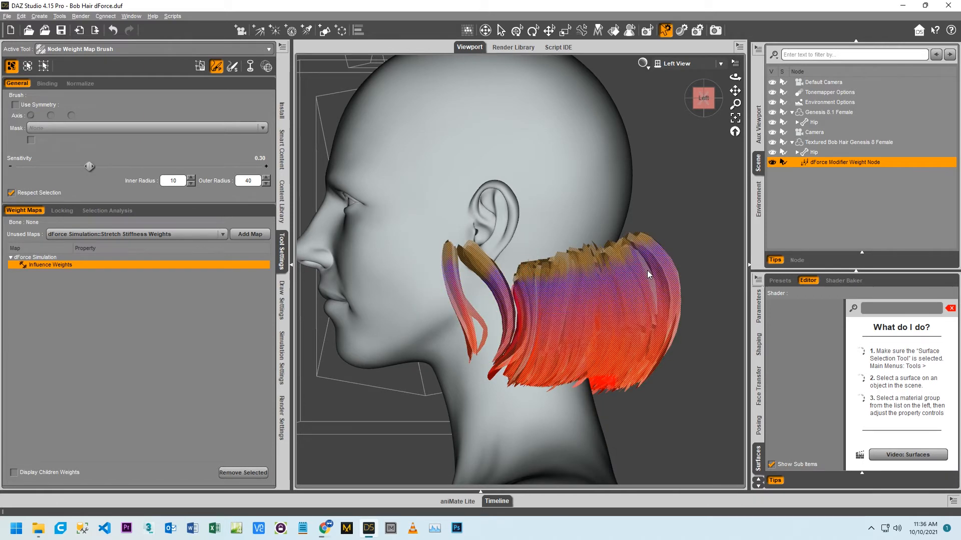
{"action": "right_click", "coordinate": [603, 266]}
{"action": "mouse_move", "coordinate": [632, 351]}
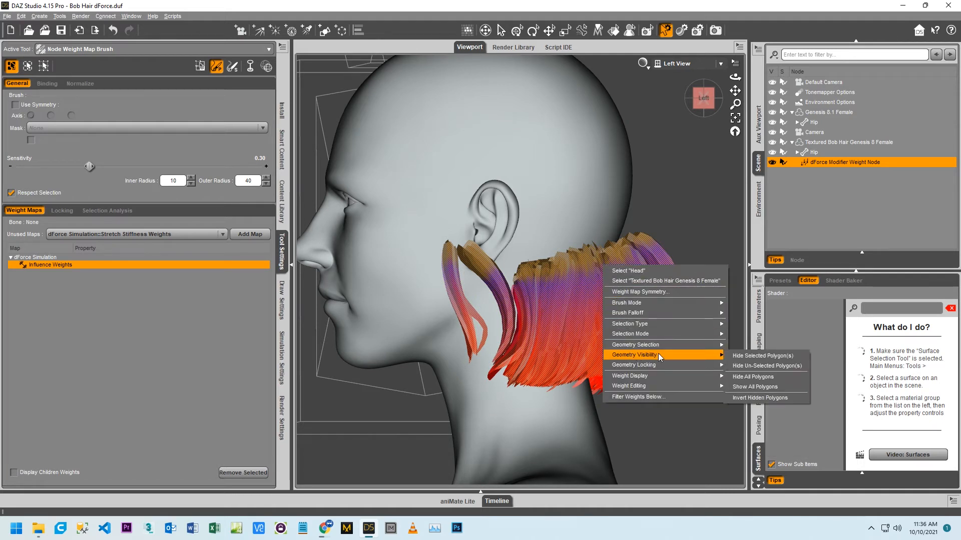
{"action": "left_click", "coordinate": [739, 357]}
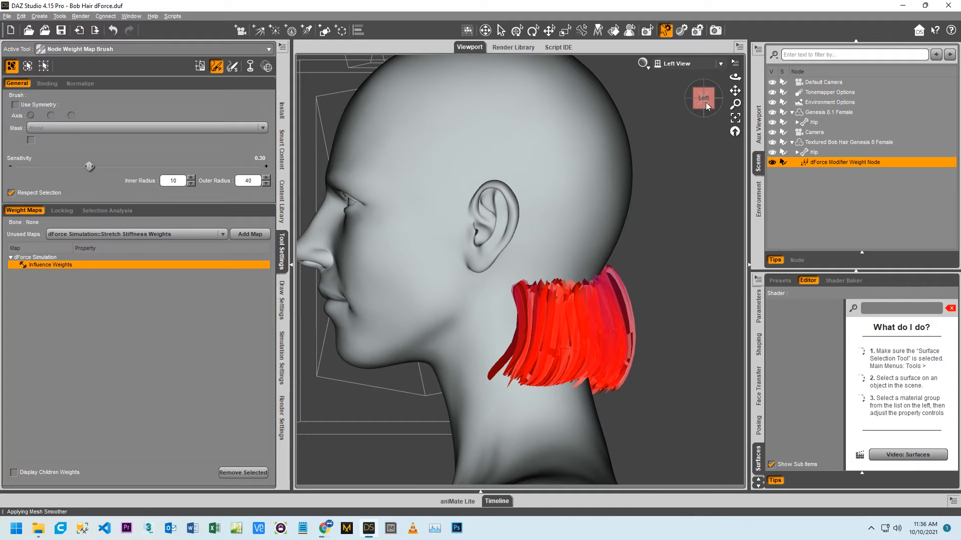
- In the Camera view, lasso-select the root ends of the next layer behind the left ear and fill them with 0.0% influence weight
{"action": "left_click", "coordinate": [658, 64]}
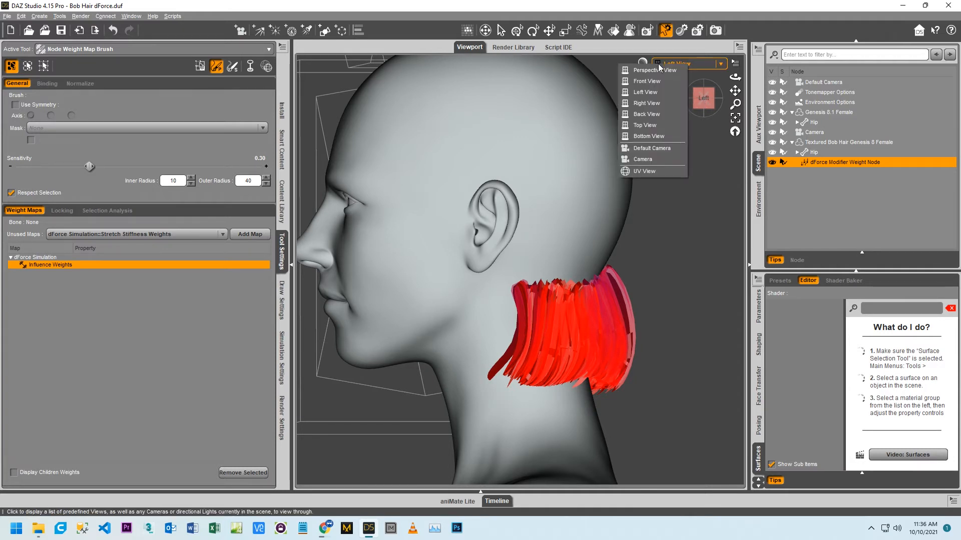
{"action": "left_click", "coordinate": [657, 159]}
{"action": "left_click_drag", "start_coordinate": [699, 100], "coordinate": [740, 98]}
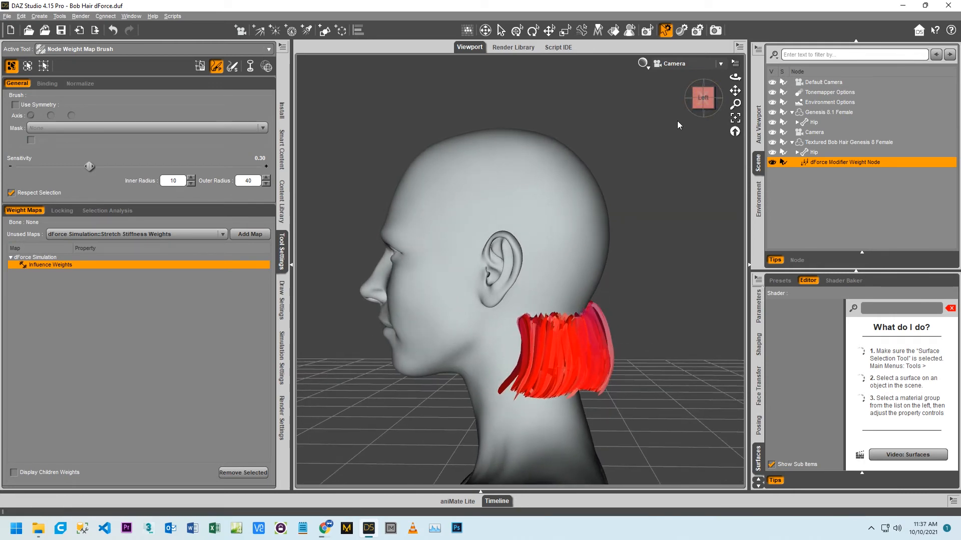
{"action": "key", "text": "alt+shift+g"}
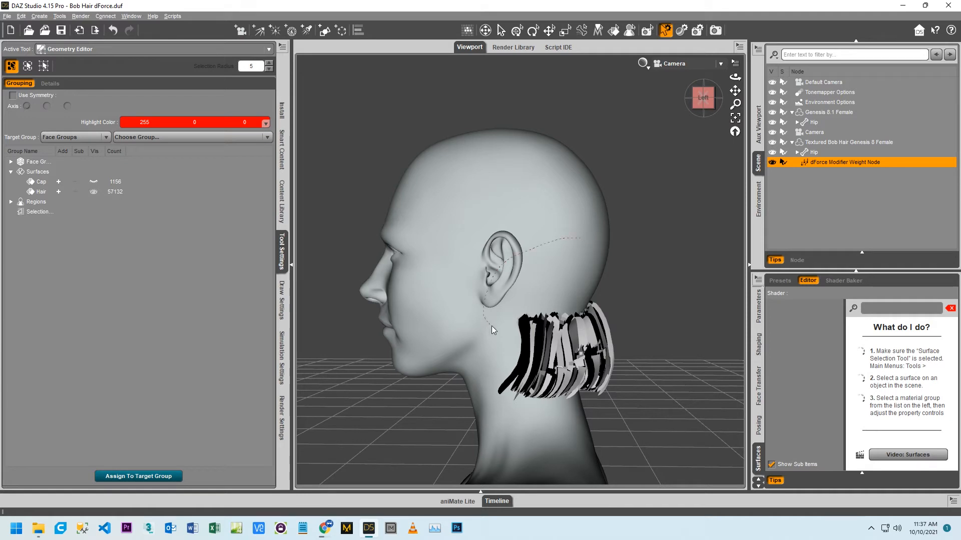
{"action": "left_click_drag", "start_coordinate": [491, 325], "coordinate": [546, 339]}
{"action": "left_click_drag", "start_coordinate": [623, 264], "coordinate": [619, 259]}
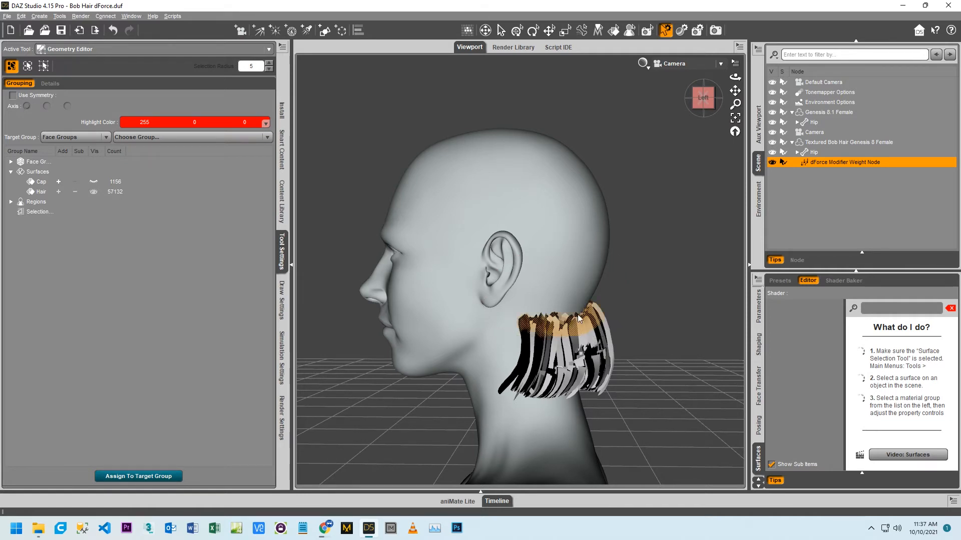
{"action": "key", "text": "alt+shift+w"}
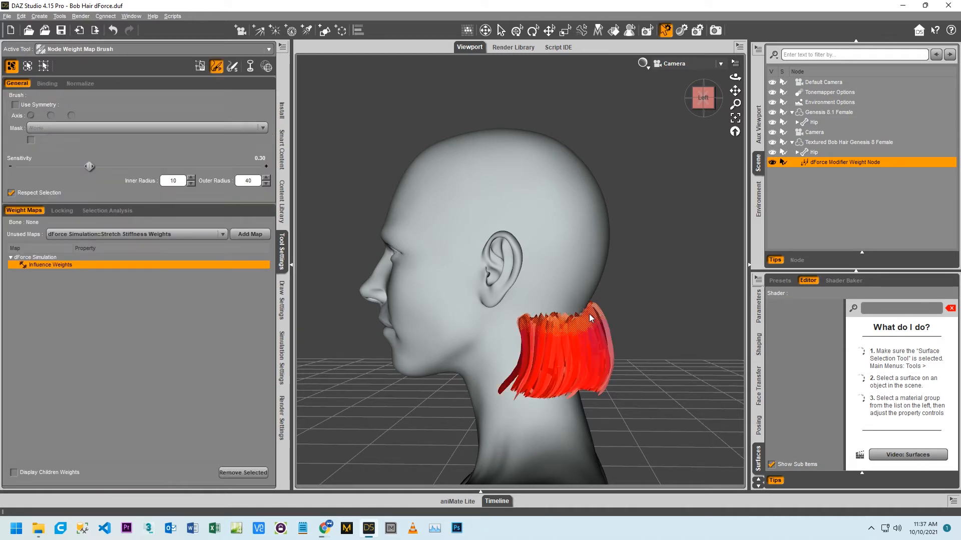
{"action": "right_click", "coordinate": [575, 324]}
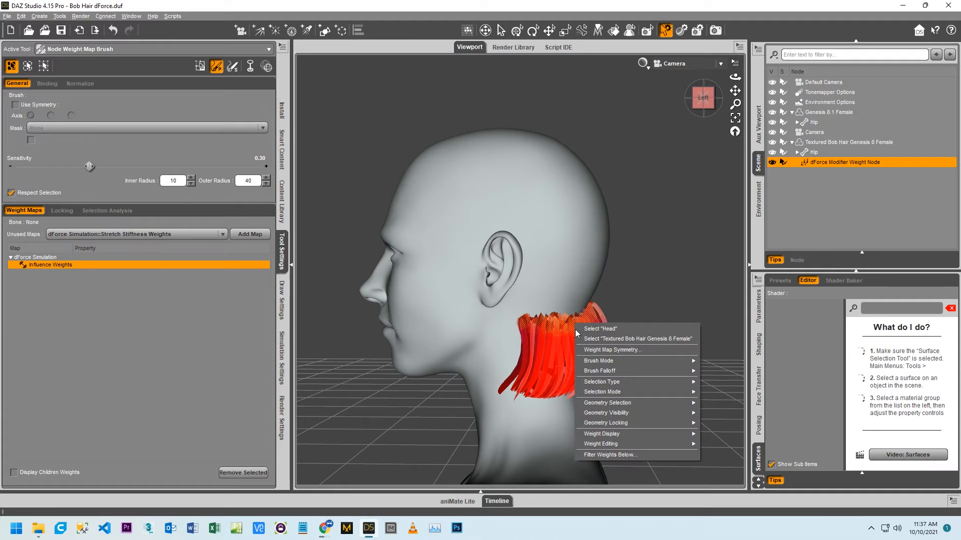
{"action": "mouse_move", "coordinate": [615, 445]}
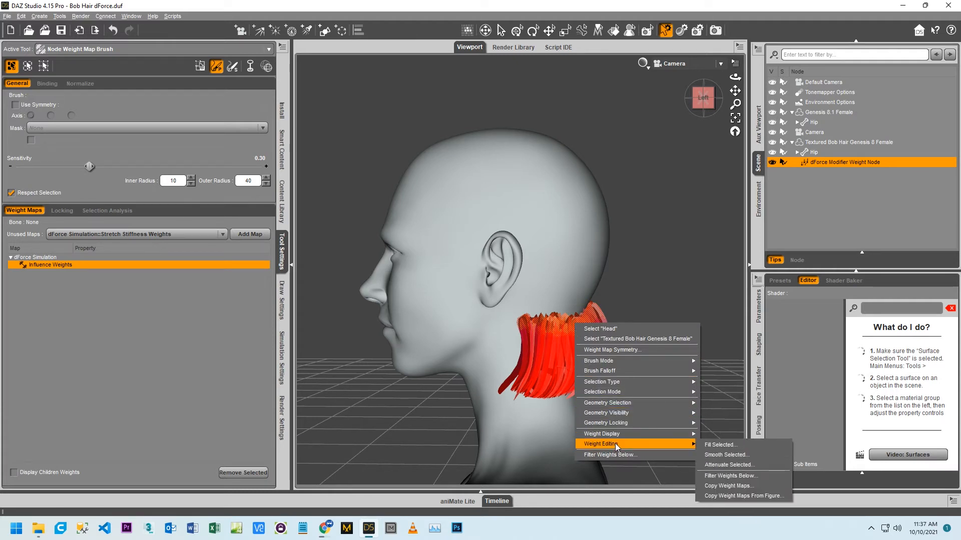
{"action": "left_click", "coordinate": [708, 445]}
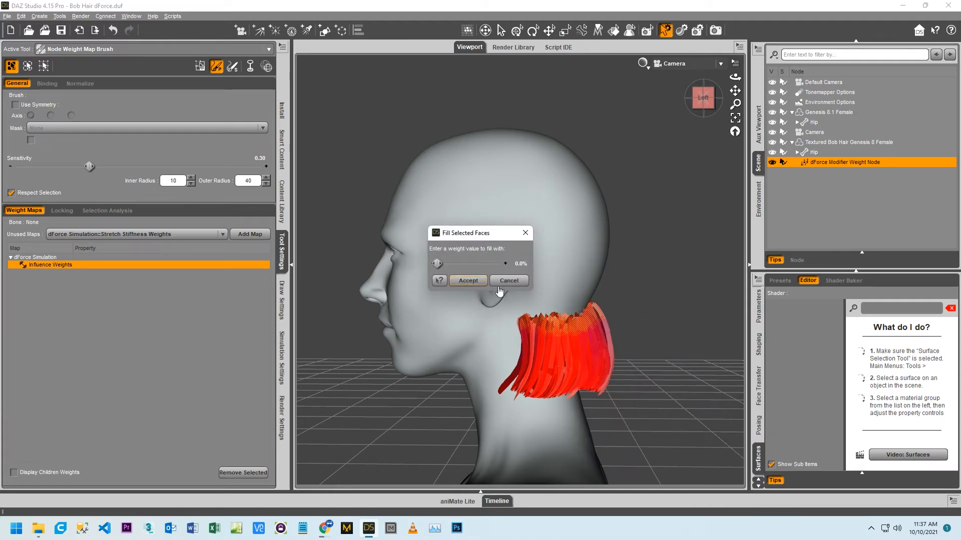
{"action": "left_click", "coordinate": [475, 282]}
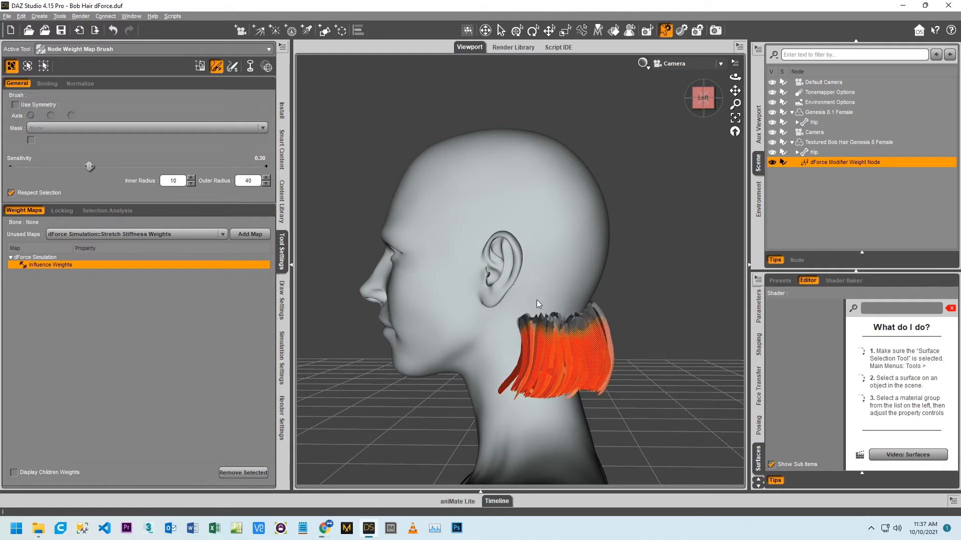
- Smooth the influence weights of the inverted selection below the roots behind the ear with a 90.0% smooth factor and 20 iterations
{"action": "right_click", "coordinate": [561, 347]}
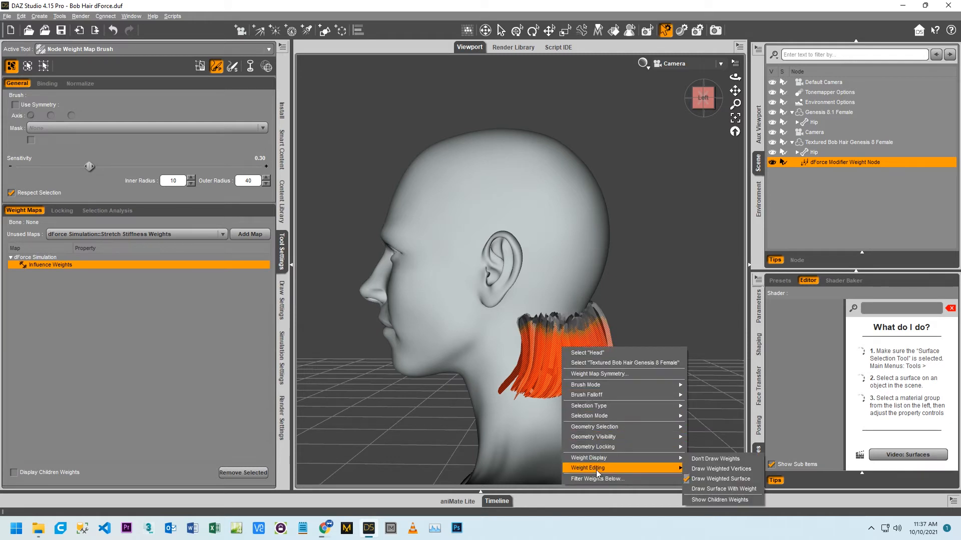
{"action": "mouse_move", "coordinate": [595, 469]}
{"action": "left_click", "coordinate": [702, 480]}
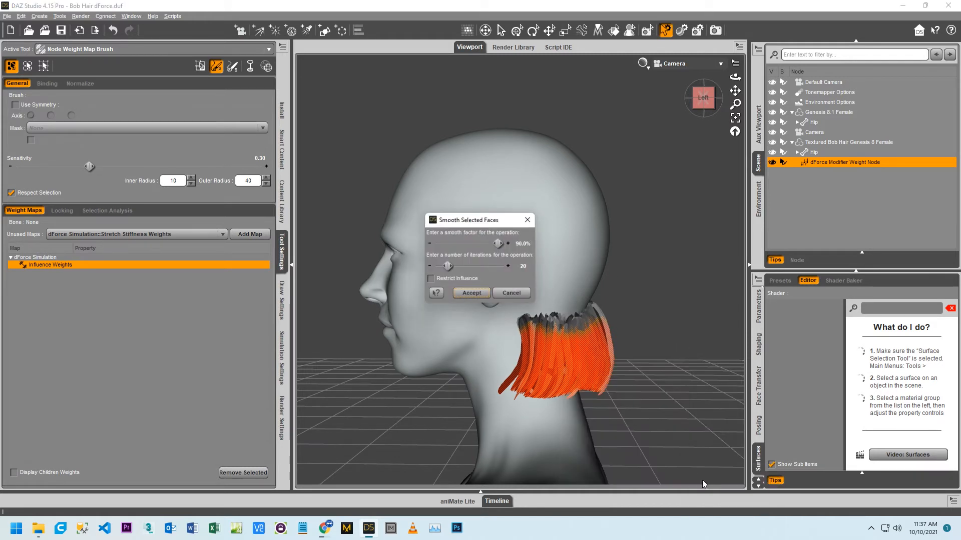
{"action": "left_click", "coordinate": [481, 294]}
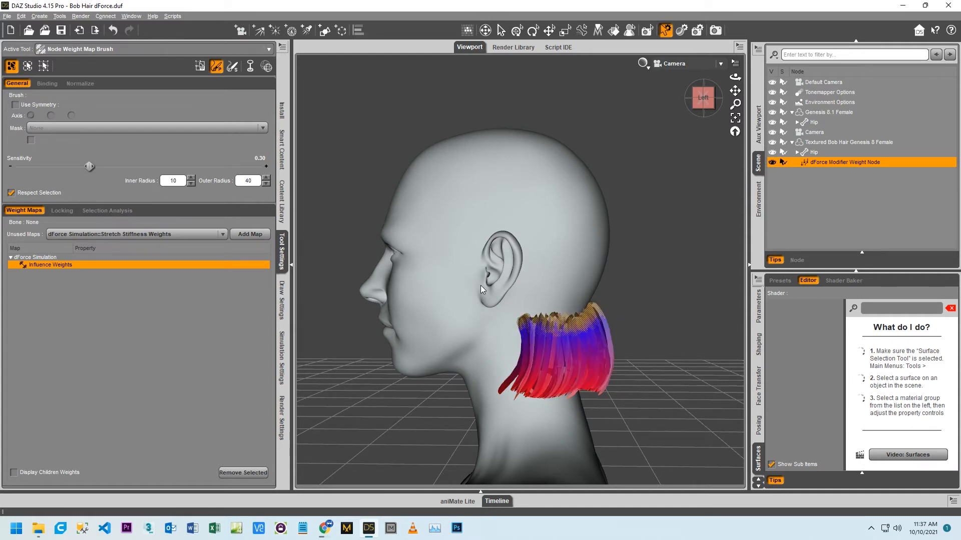
- Hide the polygons of the layer behind the left ear, with the selection inverted to the roots and grown down its strands
{"action": "right_click", "coordinate": [581, 329]}
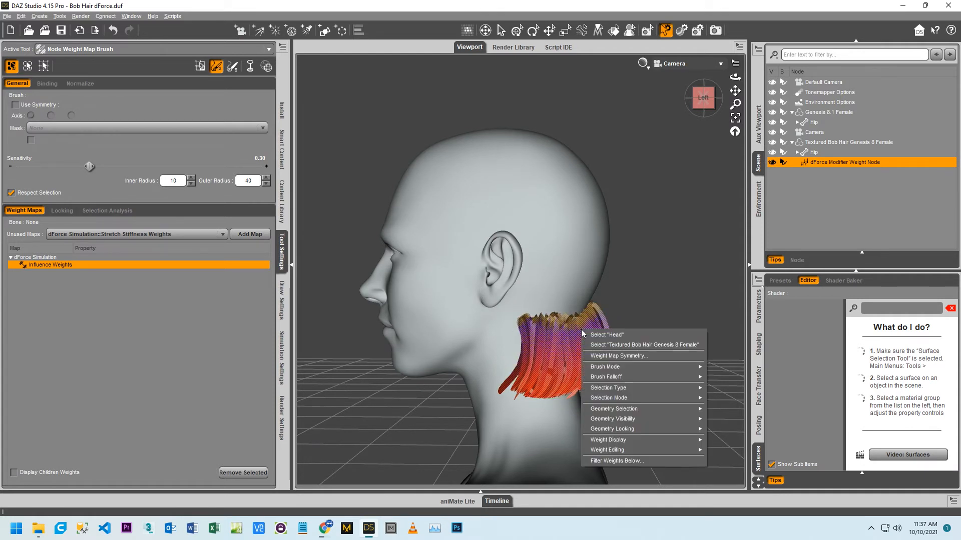
{"action": "mouse_move", "coordinate": [632, 411]}
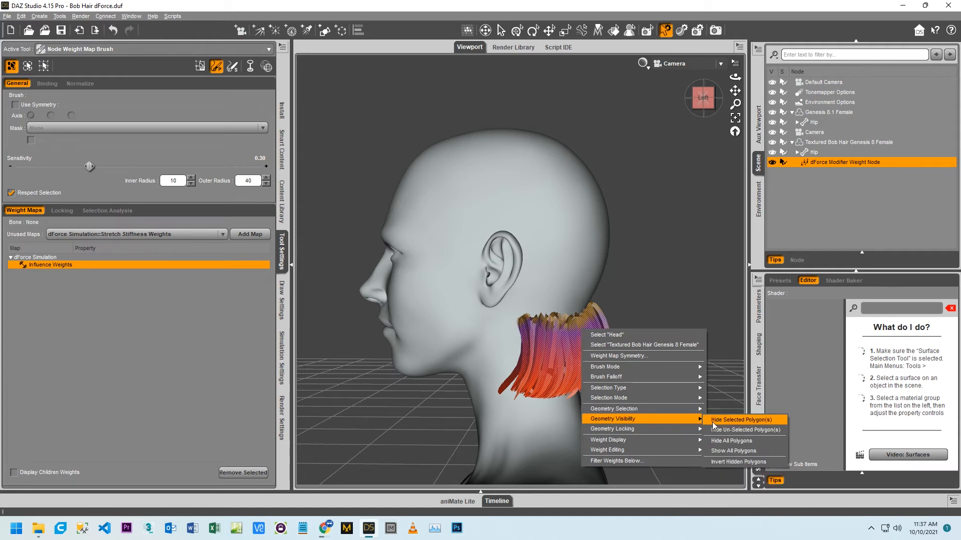
{"action": "left_click", "coordinate": [713, 422]}
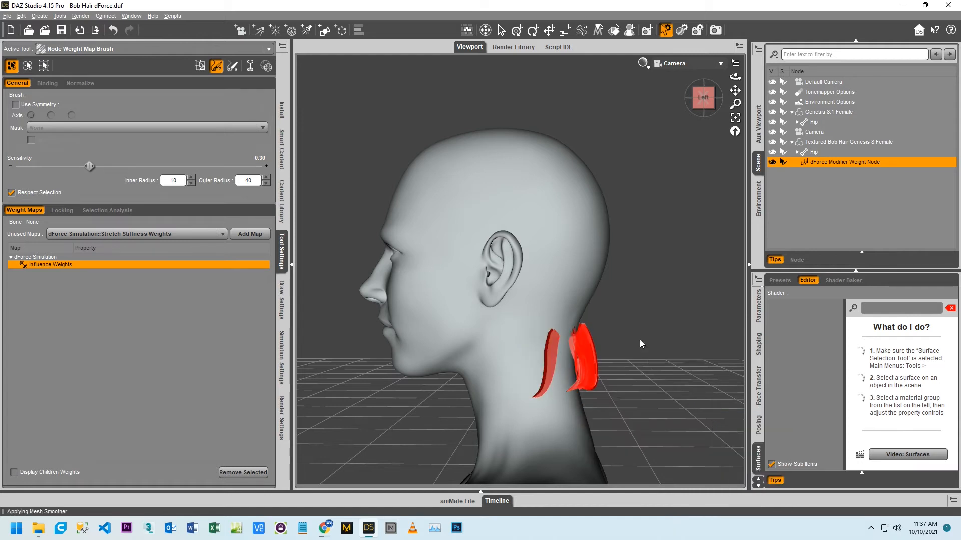
- In the back view, lasso-select the root ends of the nape hair layer and fill them with 0.0% influence weight
{"action": "left_click", "coordinate": [716, 97]}
{"action": "left_click_drag", "start_coordinate": [703, 98], "coordinate": [680, 133]}
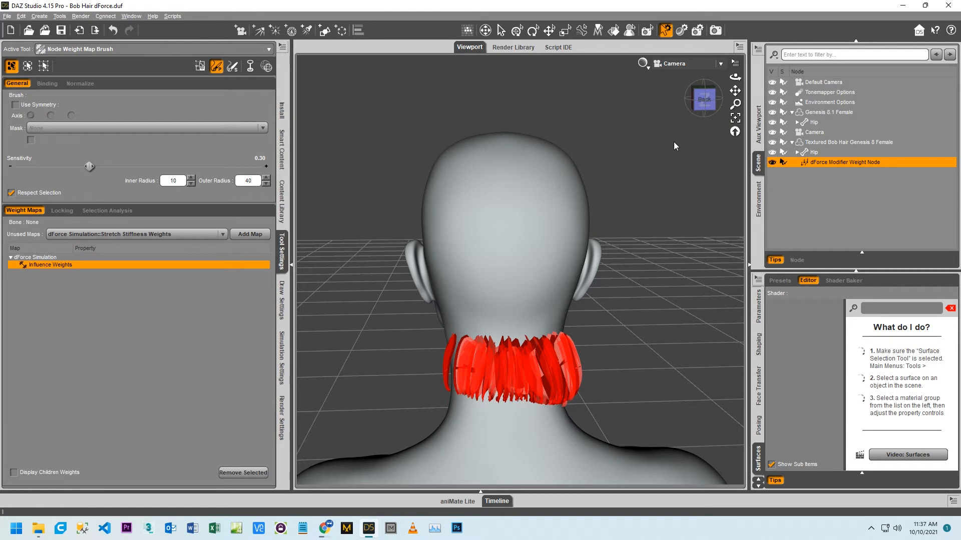
{"action": "key", "text": "alt+shift+g"}
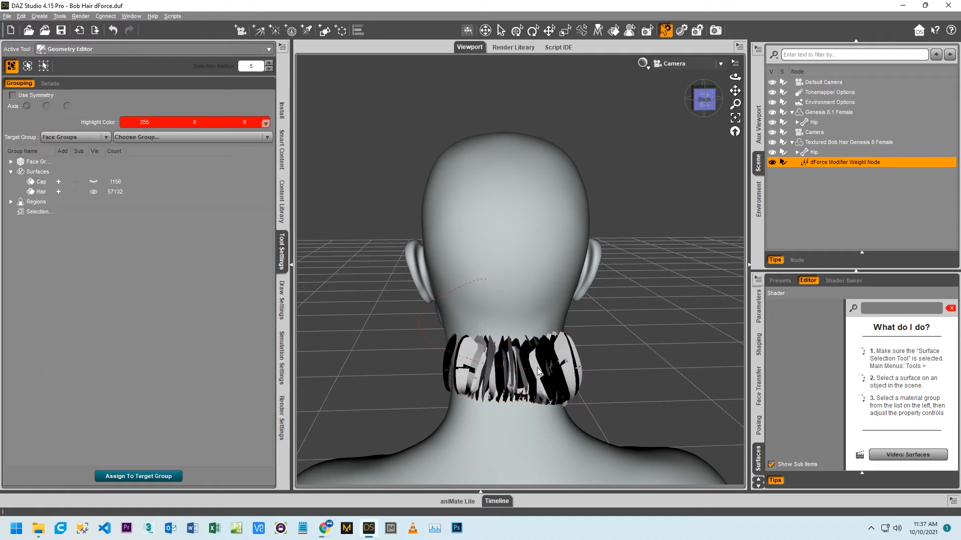
{"action": "left_click_drag", "start_coordinate": [599, 338], "coordinate": [574, 252]}
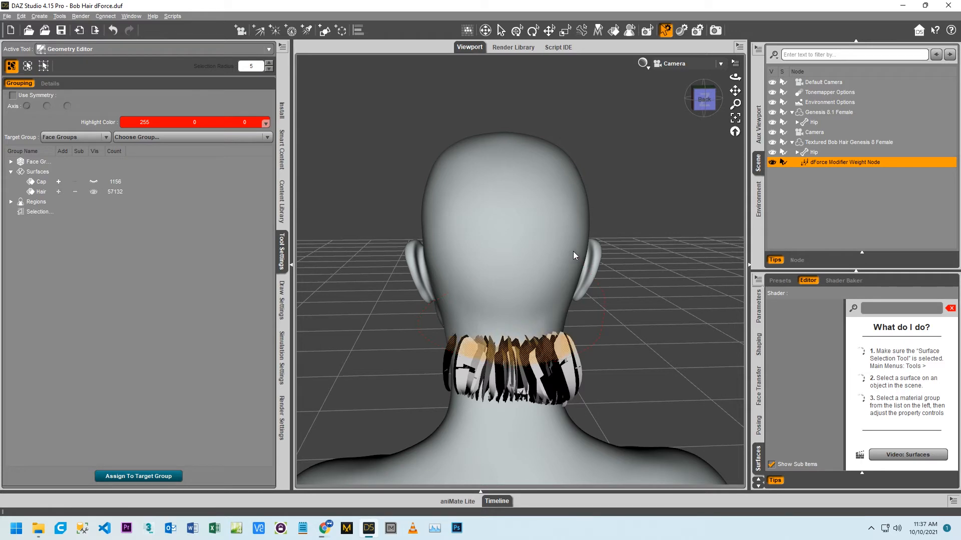
{"action": "key", "text": "ctrl+shift+w"}
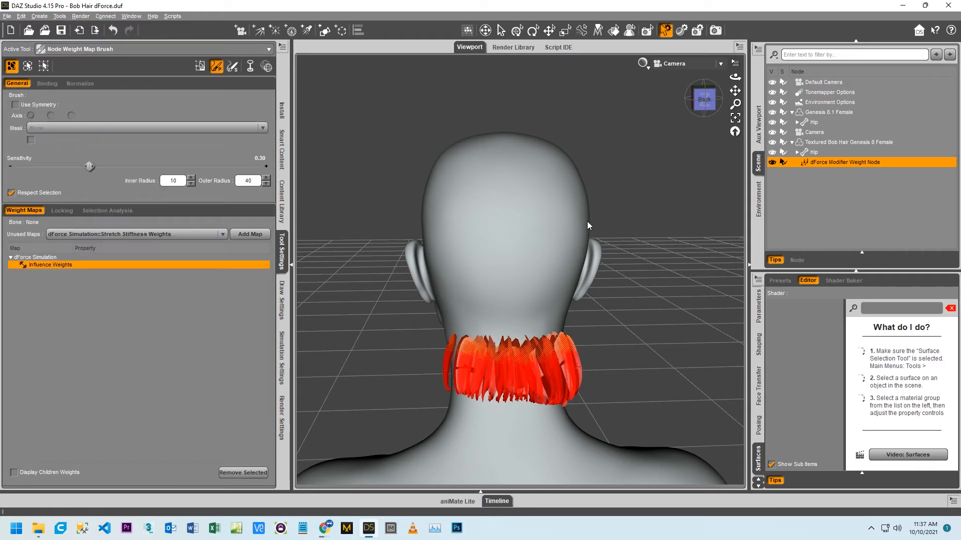
{"action": "right_click", "coordinate": [528, 355]}
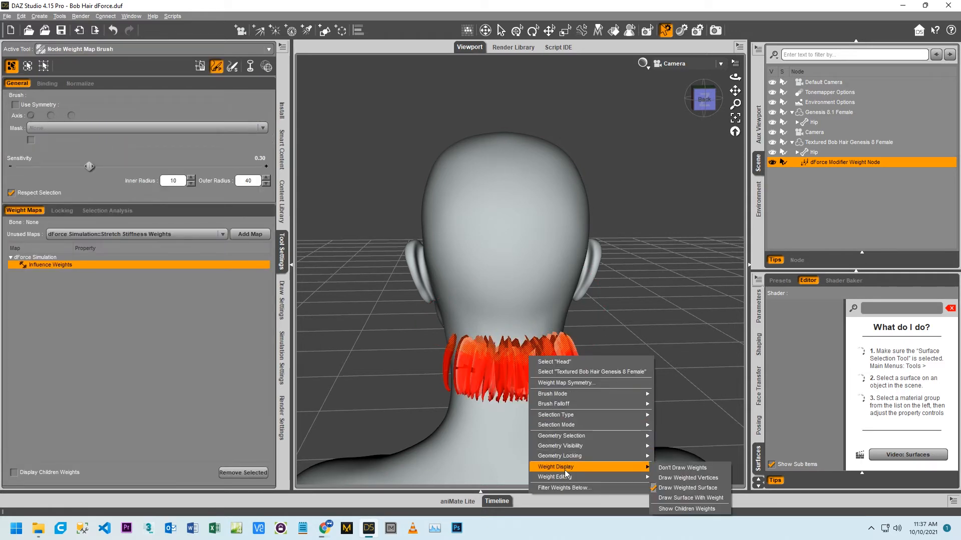
{"action": "mouse_move", "coordinate": [587, 478]}
{"action": "left_click", "coordinate": [666, 478]}
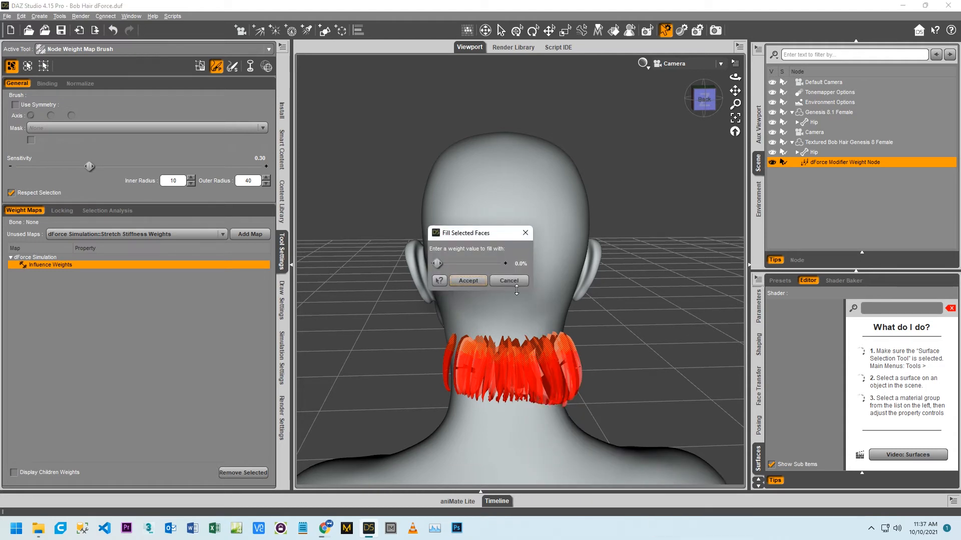
{"action": "left_click", "coordinate": [478, 281]}
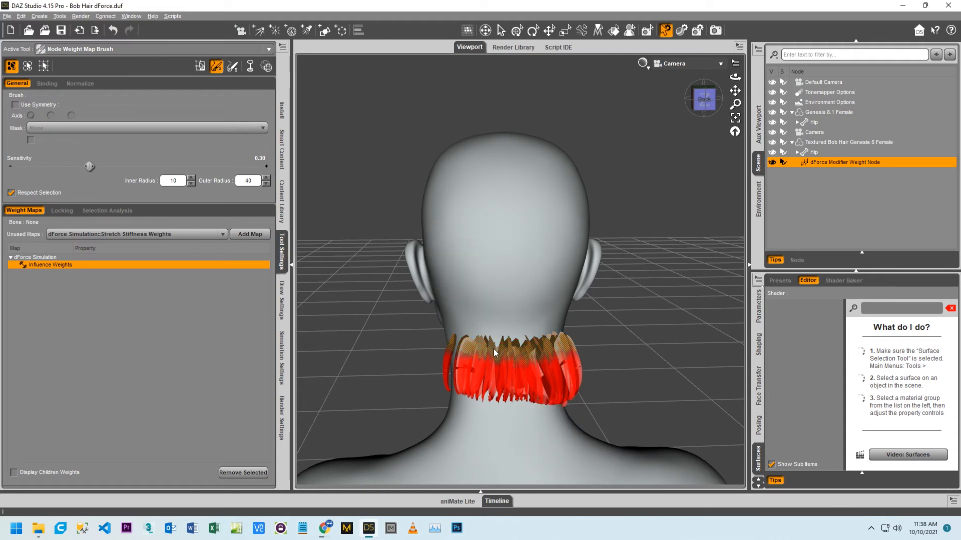
- Smooth the influence weights of the nape layer below its roots with a 90.0% smooth factor and 20 iterations
{"action": "right_click", "coordinate": [512, 380]}
{"action": "mouse_move", "coordinate": [538, 499]}
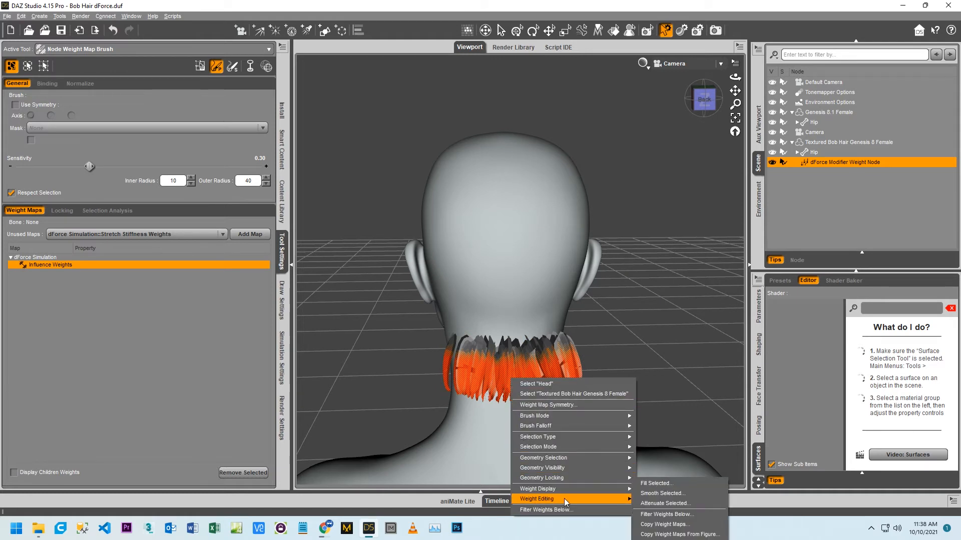
{"action": "left_click", "coordinate": [647, 497]}
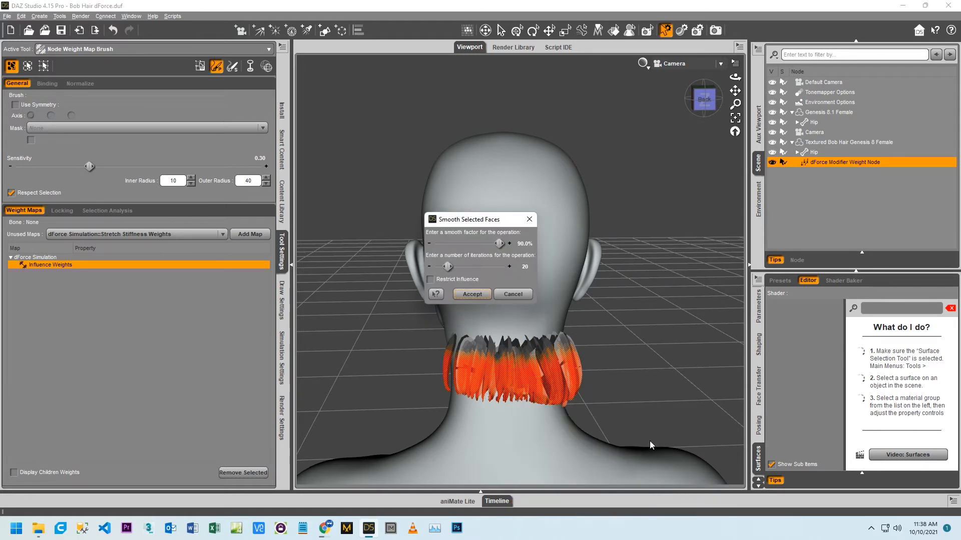
{"action": "left_click", "coordinate": [471, 294]}
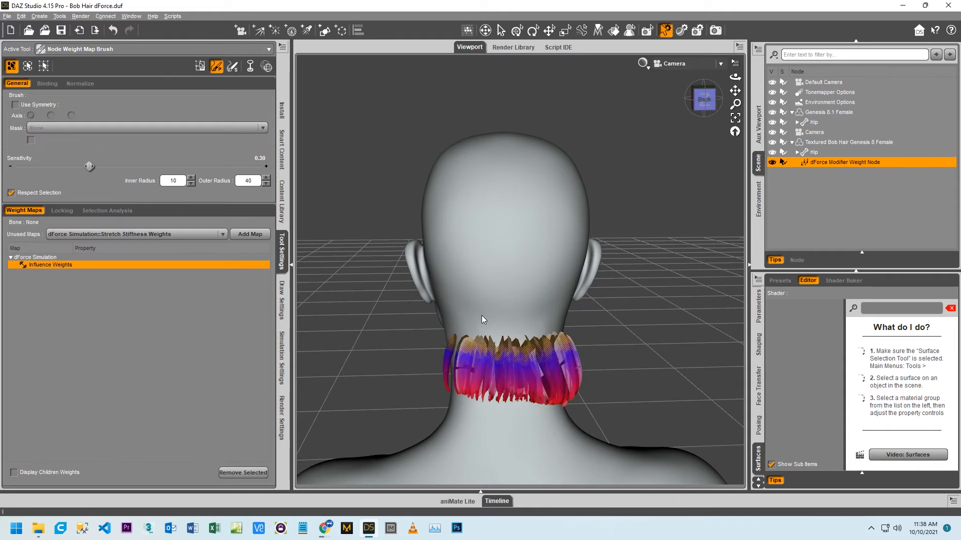
- Extend the root selection over the whole nape layer and hide its selected polygons
{"action": "key", "text": "ctrl+z"}
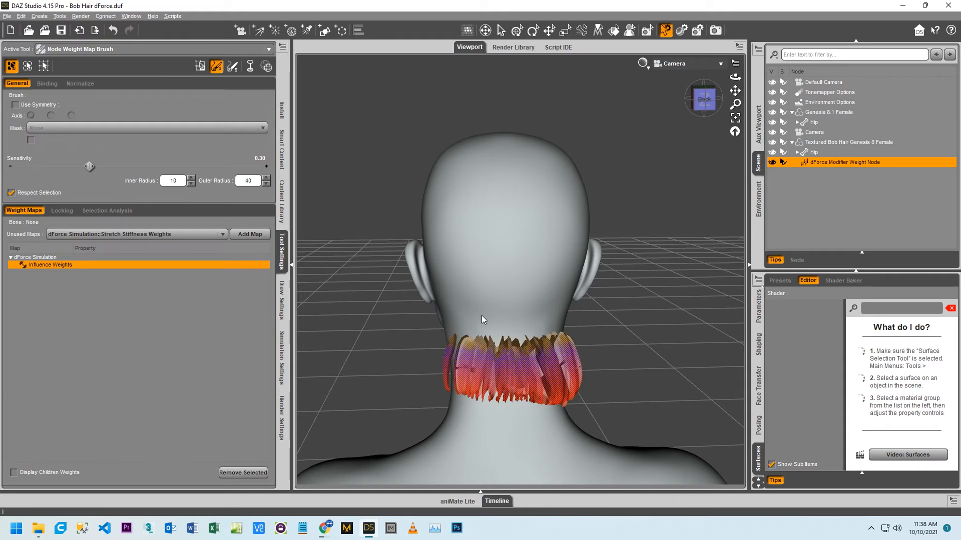
{"action": "right_click", "coordinate": [500, 343]}
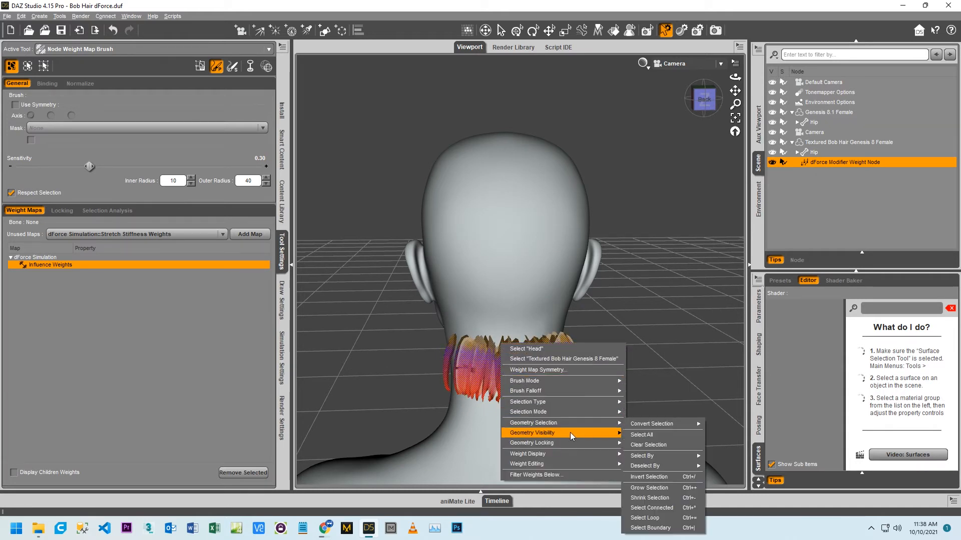
{"action": "mouse_move", "coordinate": [568, 431]}
{"action": "left_click", "coordinate": [651, 433]}
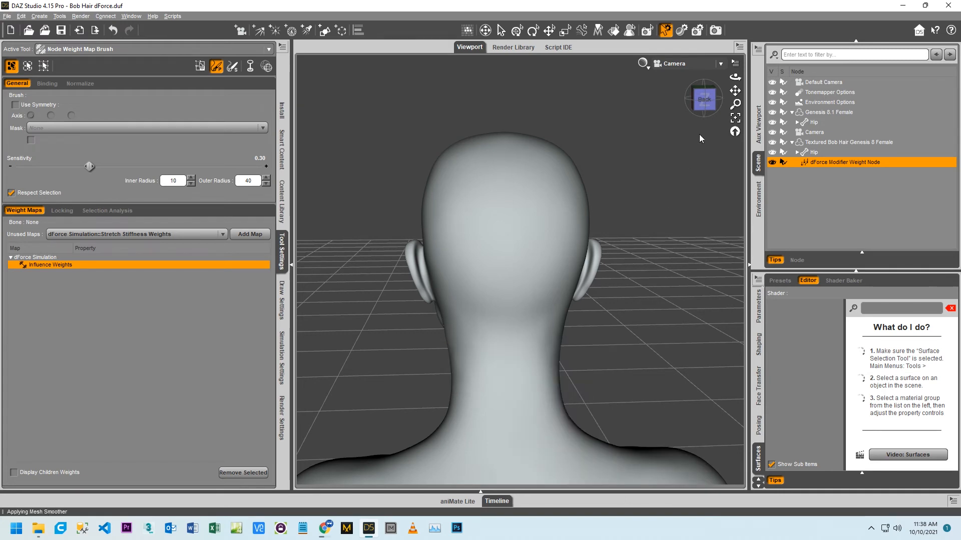
- Show all hidden hair polygons and inspect the finished influence weight map around the head
{"action": "left_click", "coordinate": [715, 100]}
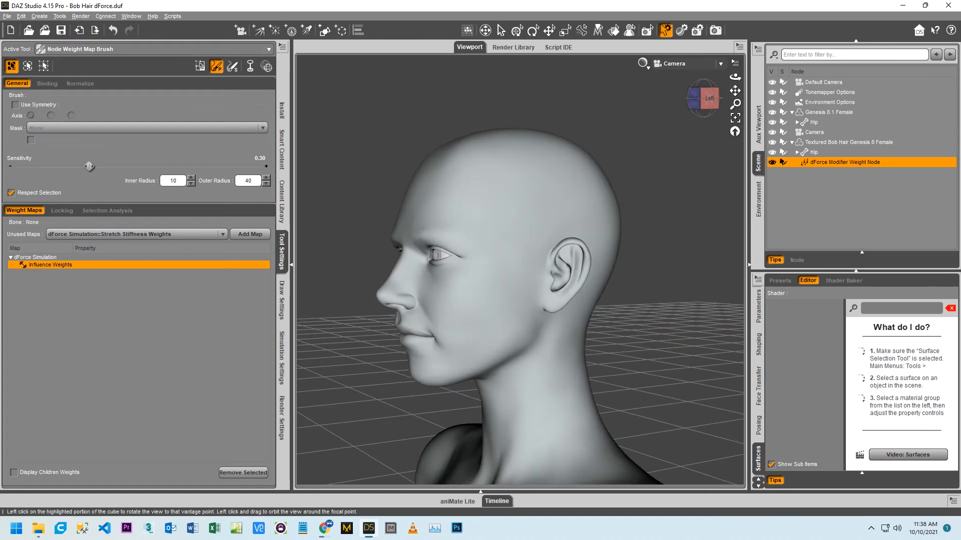
{"action": "mouse_move", "coordinate": [715, 100]}
{"action": "left_mouse_down"}
{"action": "mouse_move", "coordinate": [690, 99]}
{"action": "mouse_move", "coordinate": [698, 99]}
{"action": "left_mouse_up"}
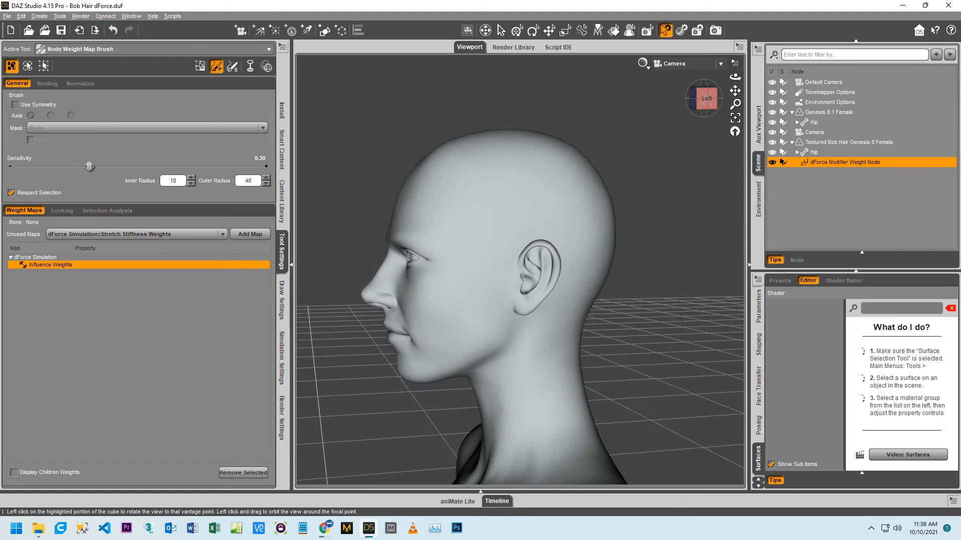
{"action": "right_click", "coordinate": [497, 248]}
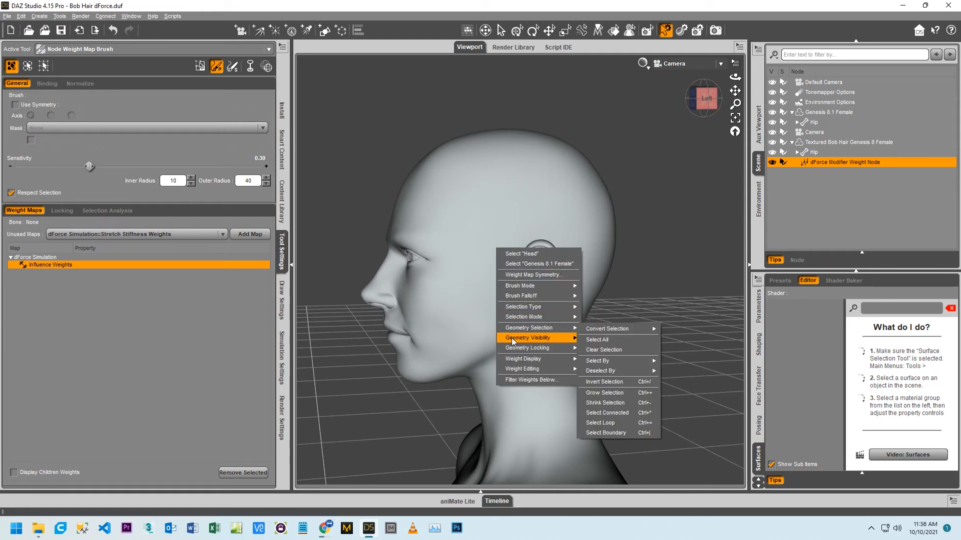
{"action": "mouse_move", "coordinate": [525, 361]}
{"action": "mouse_move", "coordinate": [536, 340]}
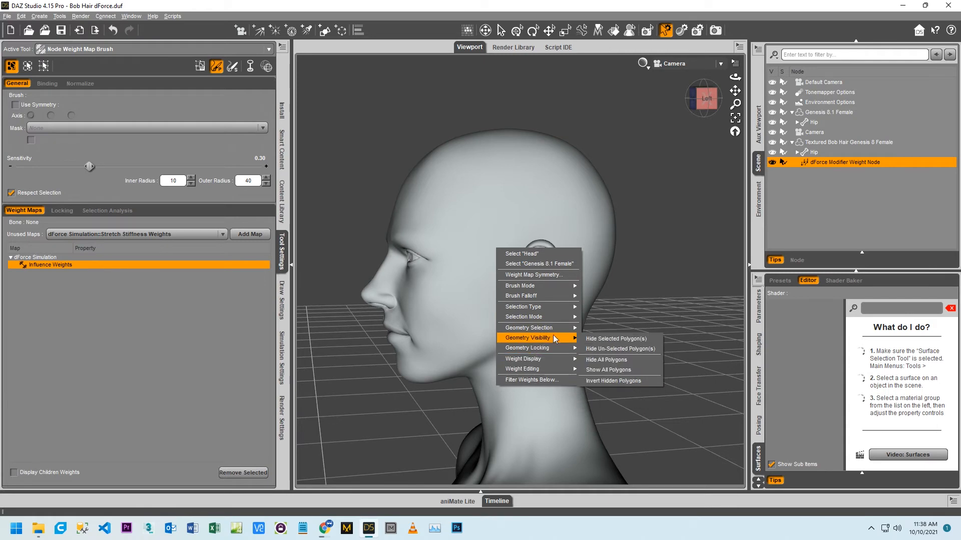
{"action": "left_click", "coordinate": [611, 369]}
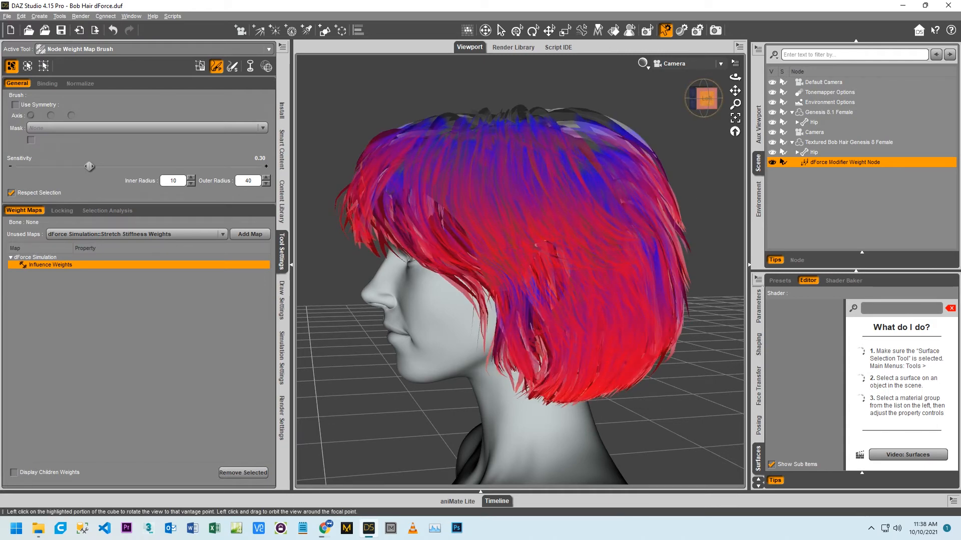
{"action": "mouse_move", "coordinate": [706, 100]}
{"action": "left_mouse_down"}
{"action": "mouse_move", "coordinate": [639, 106]}
{"action": "mouse_move", "coordinate": [744, 114]}
{"action": "mouse_move", "coordinate": [708, 99]}
{"action": "left_mouse_up"}
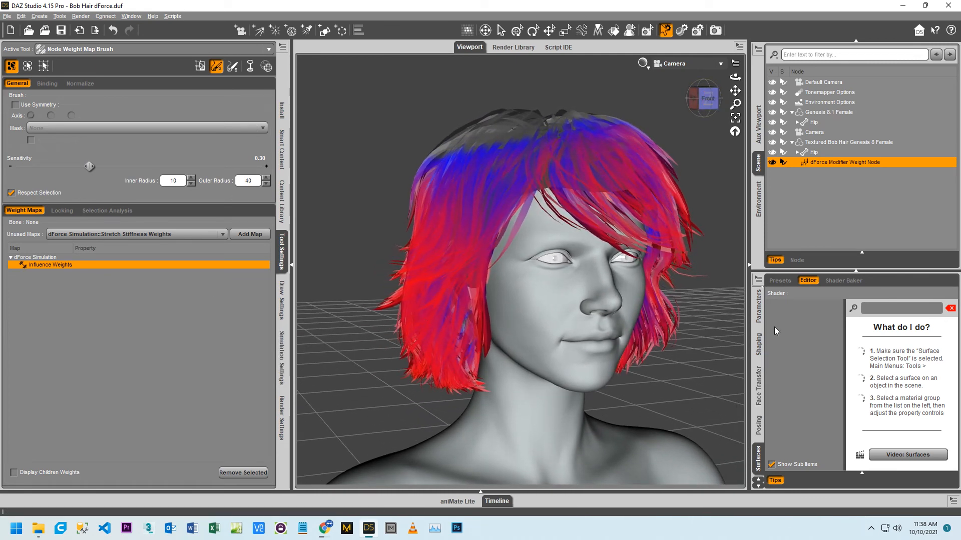
- On the Textured Bob Hair's Hair surface, turn off Self Collide and set Friction to 0.10
{"action": "left_click", "coordinate": [820, 143]}
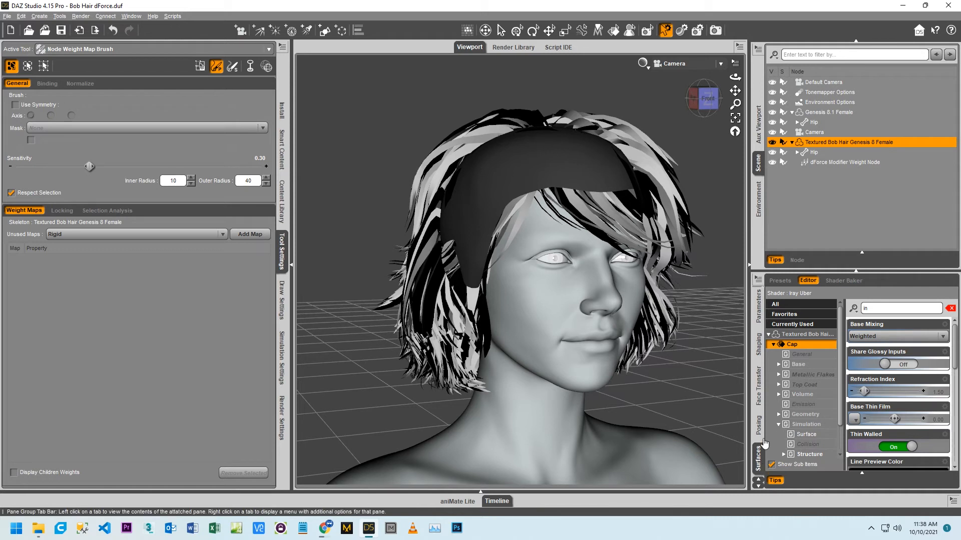
{"action": "left_click", "coordinate": [774, 345]}
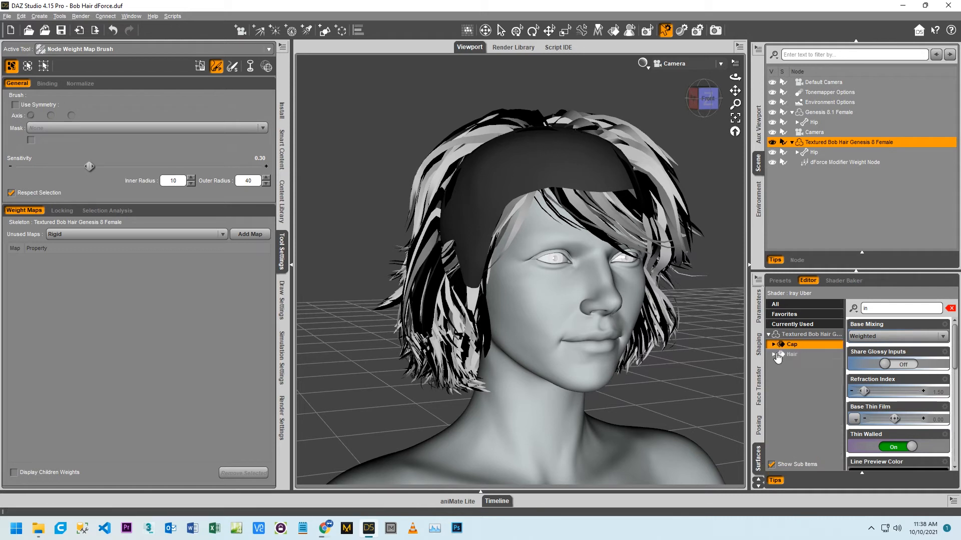
{"action": "left_click", "coordinate": [783, 355]}
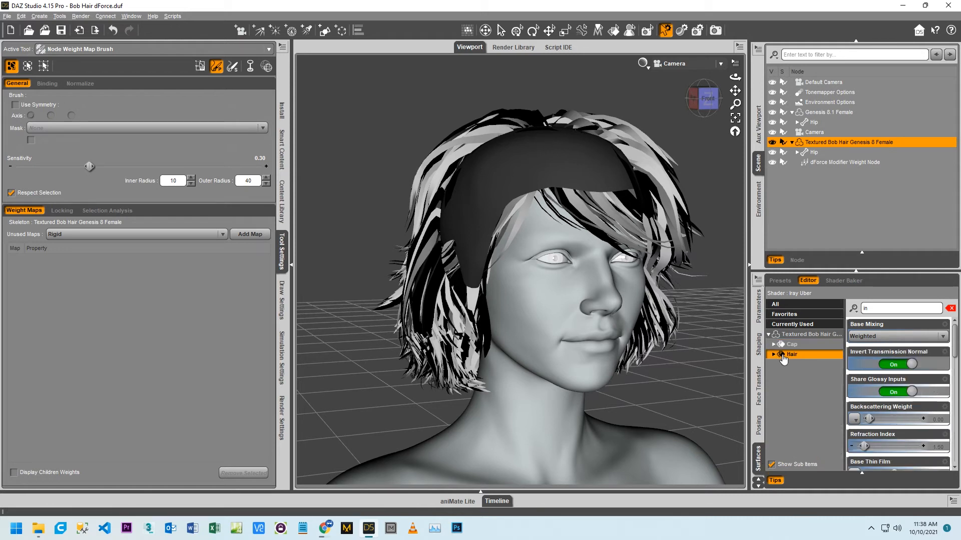
{"action": "double_click", "coordinate": [887, 309]}
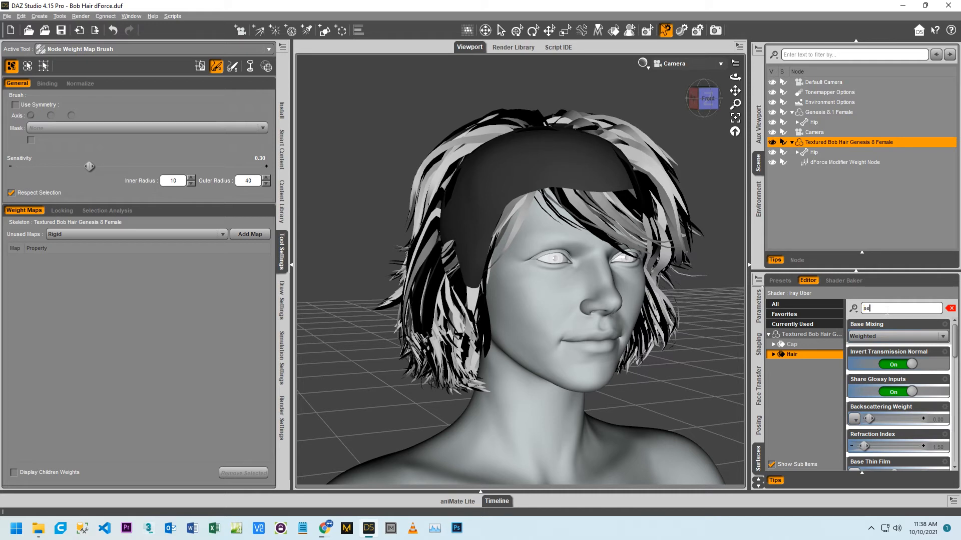
{"action": "type", "text": "self"}
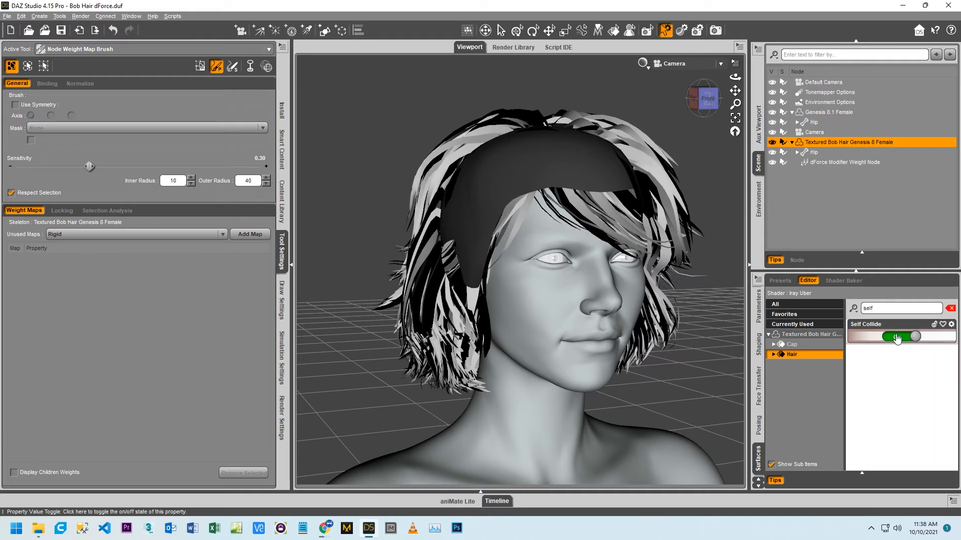
{"action": "left_click", "coordinate": [895, 337]}
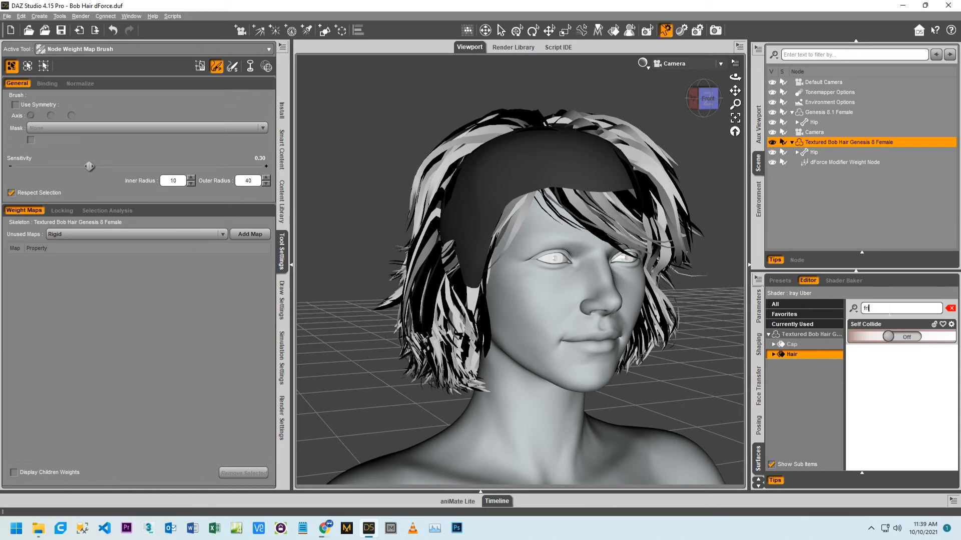
{"action": "left_click", "coordinate": [946, 338]}
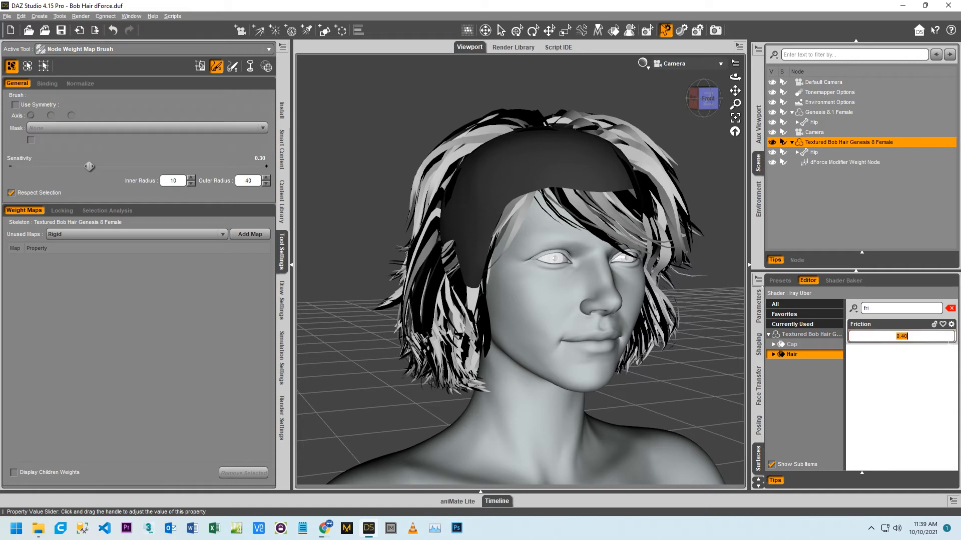
{"action": "key", "text": "Return"}
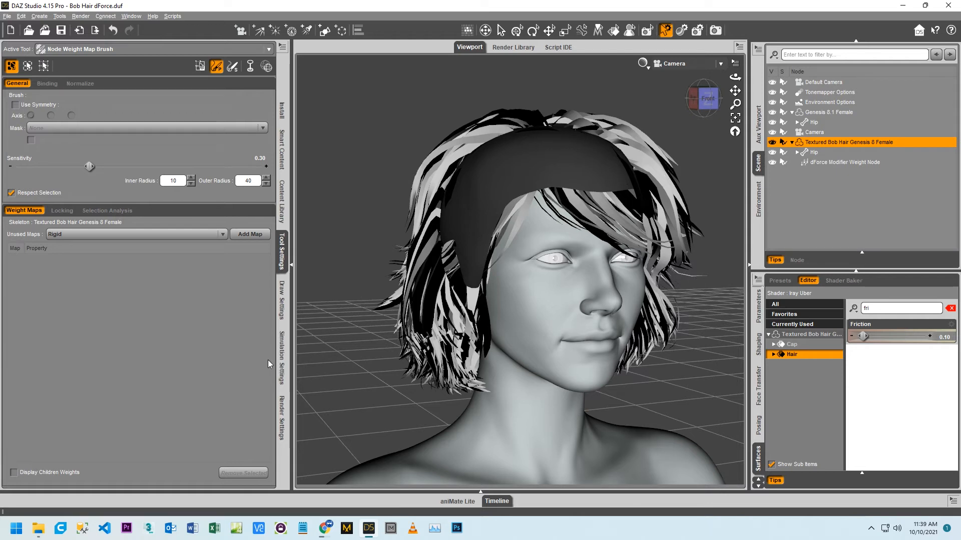
- Turn off Start Bones From Memorized Pose and run the dForce simulation on the current frame
{"action": "left_click", "coordinate": [282, 358]}
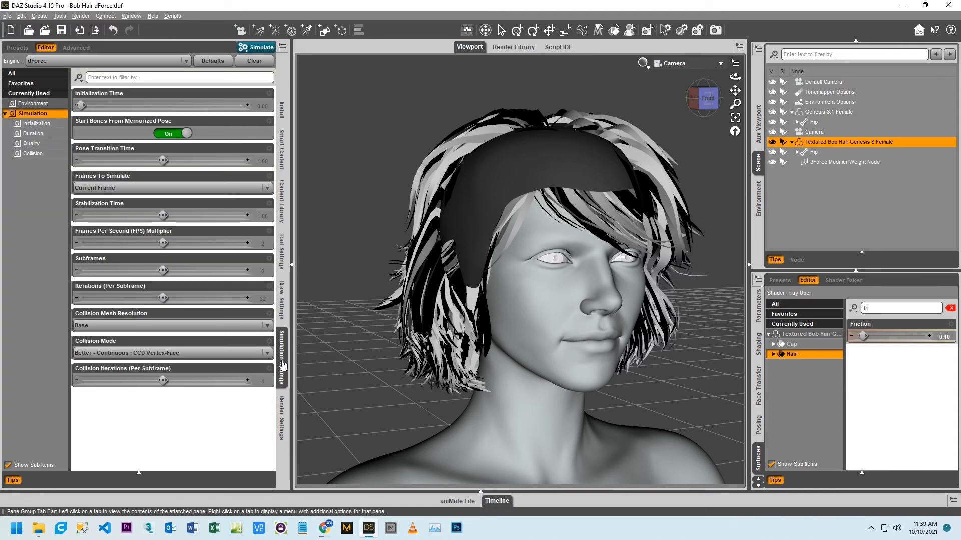
{"action": "left_click", "coordinate": [168, 135]}
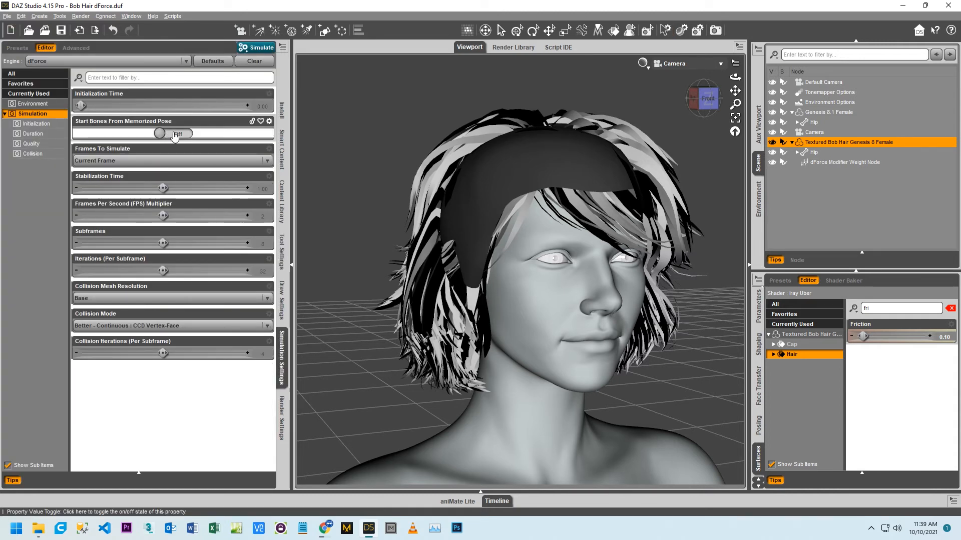
{"action": "left_click", "coordinate": [258, 48]}
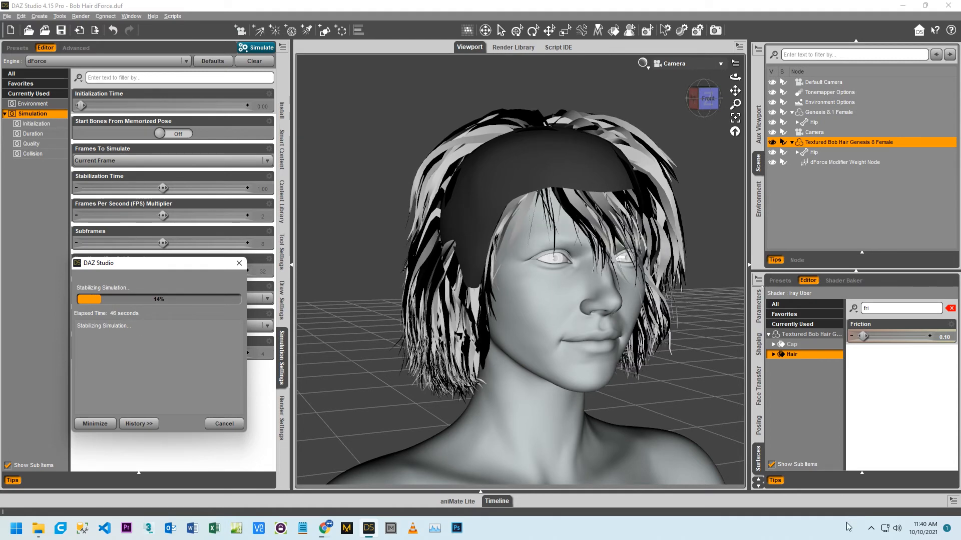
- Stop the running dForce simulation during its stabilization phase
{"action": "left_click", "coordinate": [871, 528]}
{"action": "left_click", "coordinate": [698, 531]}
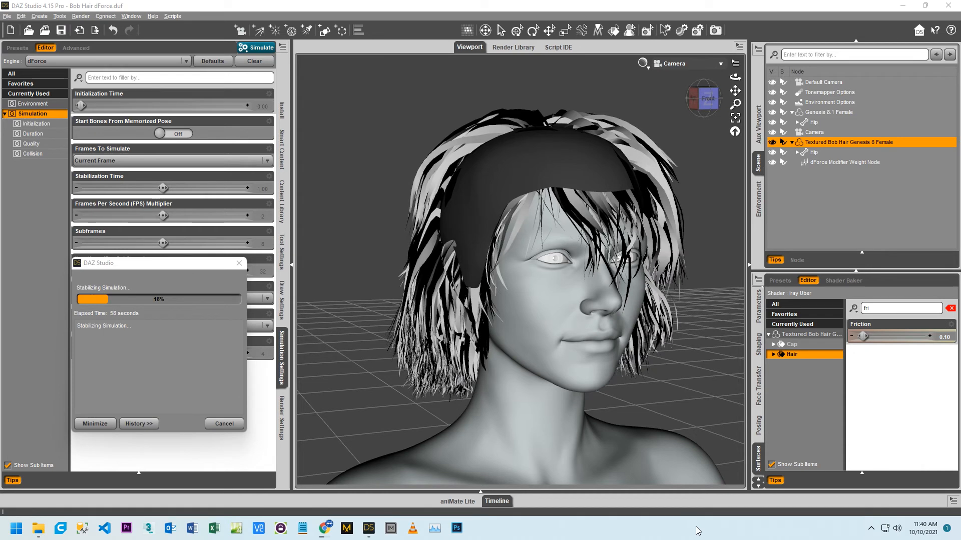
{"action": "left_click", "coordinate": [224, 424]}
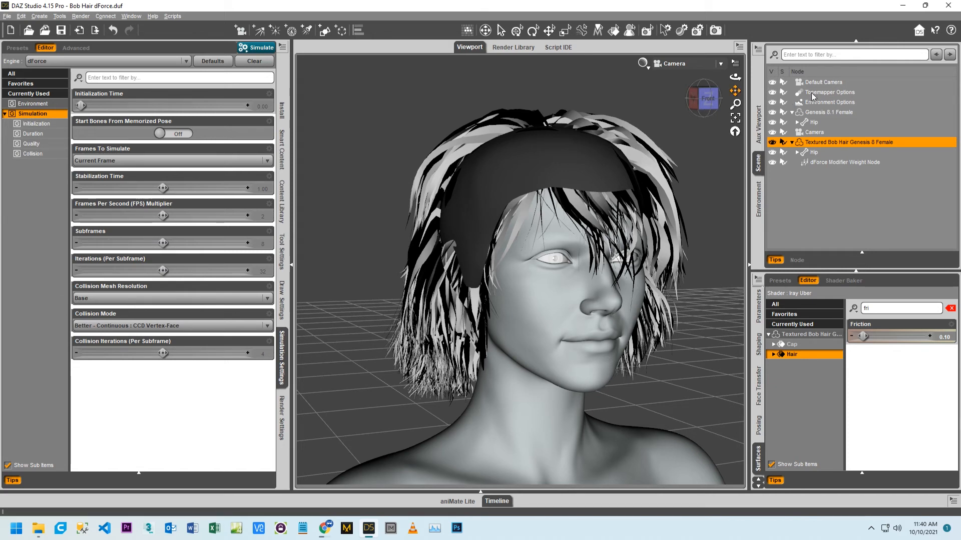
- Apply Base Pose Laying A from the Genesis 8 Female Base Poses to the Genesis 8.1 Female figure
{"action": "left_click", "coordinate": [821, 112]}
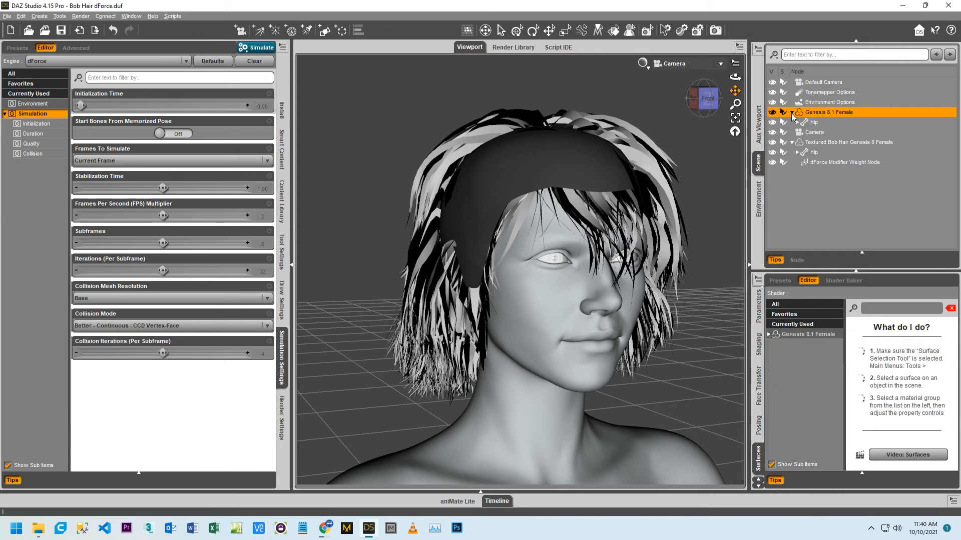
{"action": "left_click", "coordinate": [280, 190]}
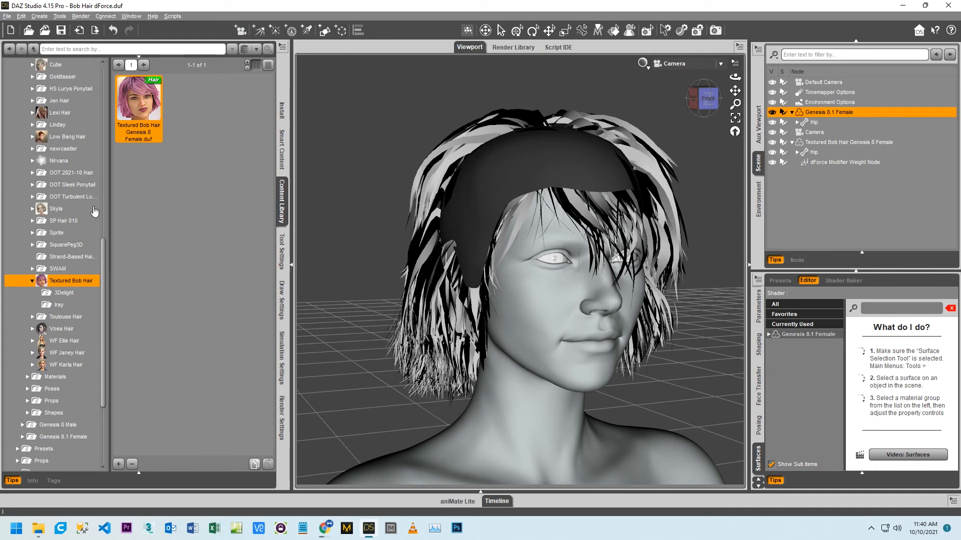
{"action": "left_click", "coordinate": [26, 390]}
{"action": "left_click", "coordinate": [27, 390]}
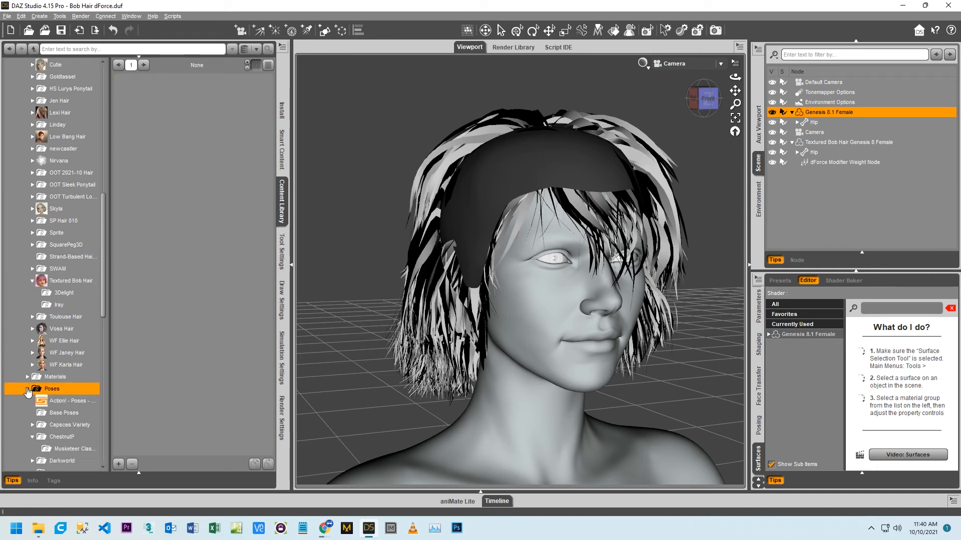
{"action": "left_click", "coordinate": [43, 413]}
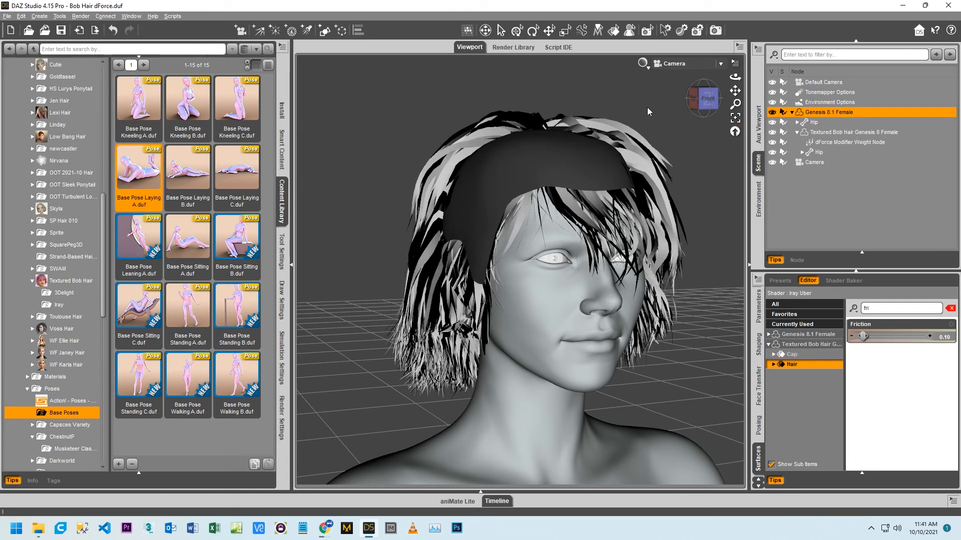
{"action": "double_click", "coordinate": [145, 167]}
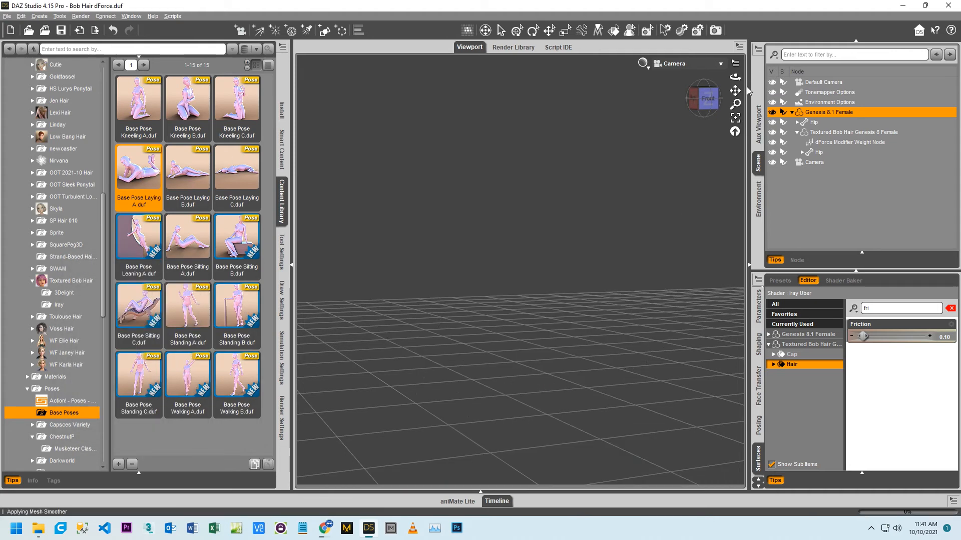
- Reframe the camera on the posed figure's head and shoulders so the face and hair are seen from the front
{"action": "left_click_drag", "start_coordinate": [737, 90], "coordinate": [701, 45]}
{"action": "right_click_drag", "start_coordinate": [735, 91], "coordinate": [735, 160]}
{"action": "left_click_drag", "start_coordinate": [735, 91], "coordinate": [737, 145]}
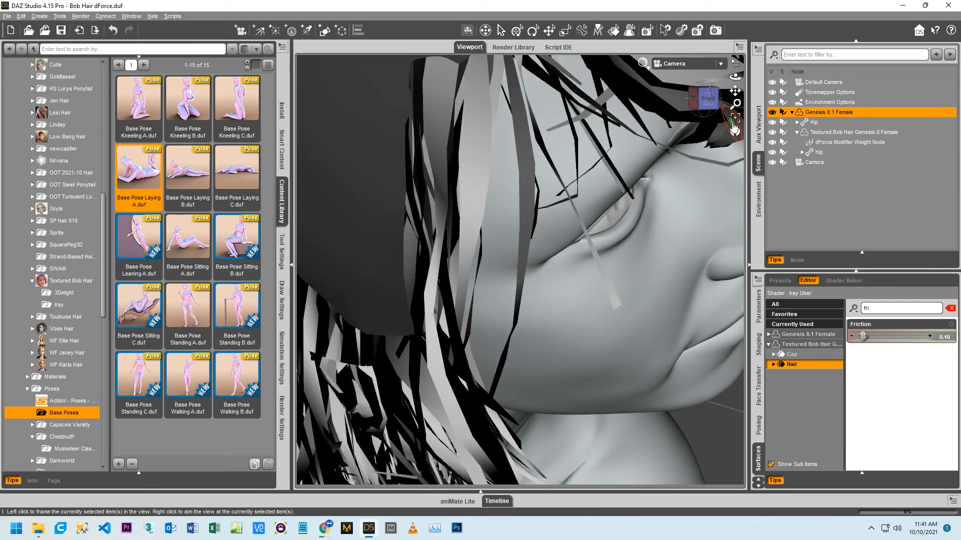
{"action": "left_click_drag", "start_coordinate": [735, 104], "coordinate": [735, 176]}
{"action": "left_click_drag", "start_coordinate": [711, 101], "coordinate": [656, 103]}
{"action": "left_click_drag", "start_coordinate": [735, 90], "coordinate": [830, 111]}
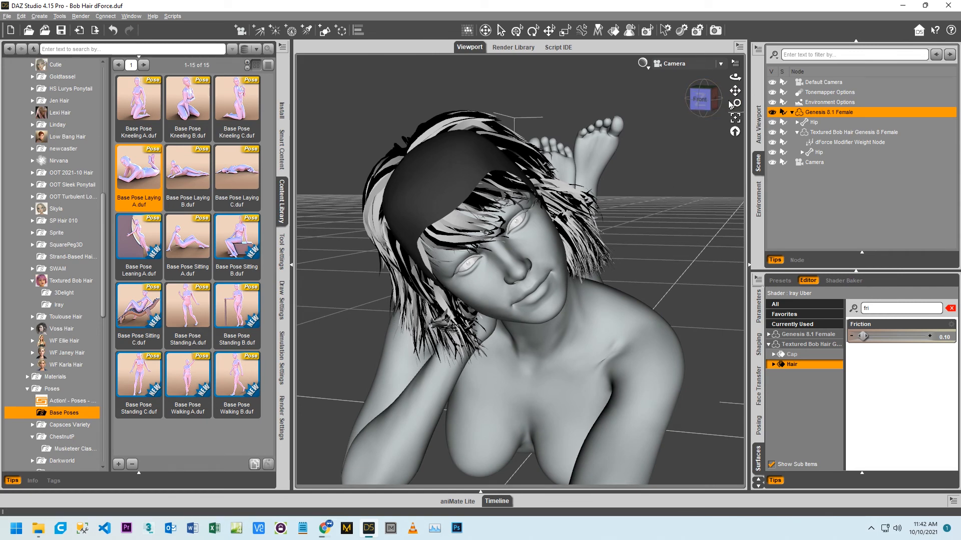
{"action": "left_click_drag", "start_coordinate": [733, 103], "coordinate": [737, 92]}
- Set Collision Offset to 0.10 for both the Cap and Hair surfaces of the Textured Bob Hair
{"action": "left_click", "coordinate": [281, 358]}
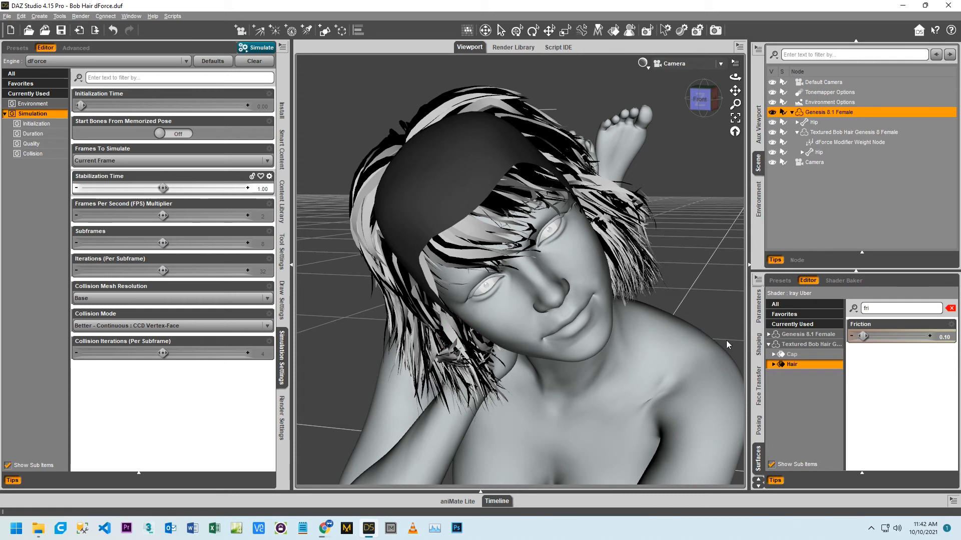
{"action": "left_click", "coordinate": [794, 345]}
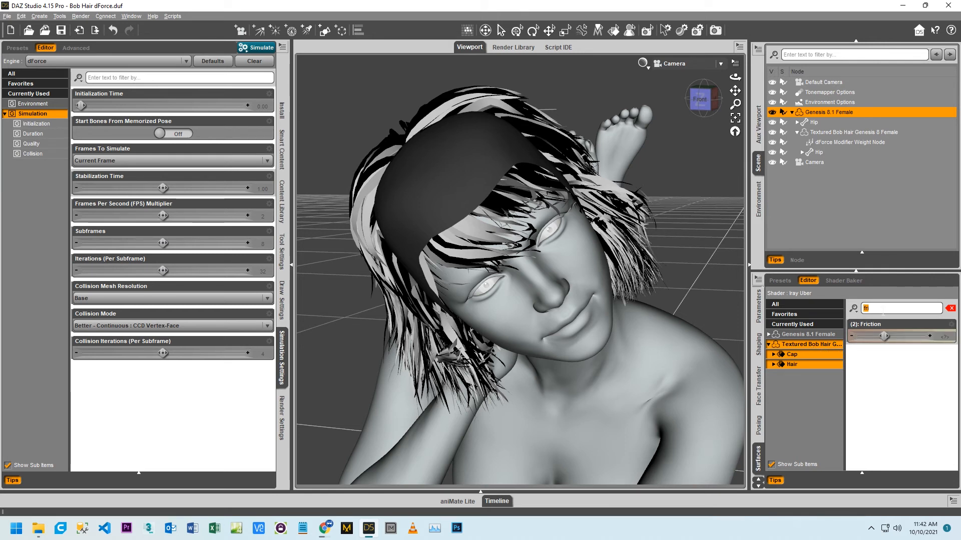
{"action": "type", "text": "oll"}
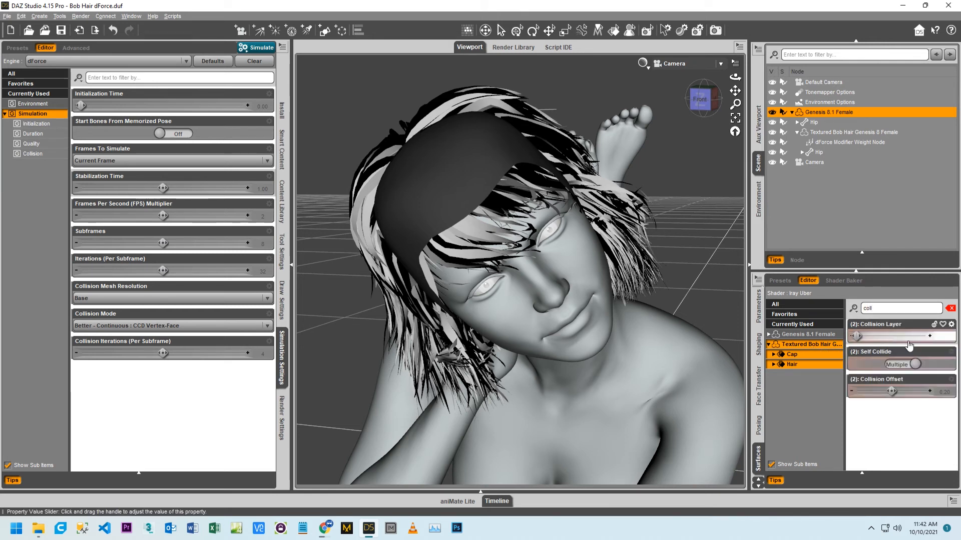
{"action": "left_click", "coordinate": [903, 391]}
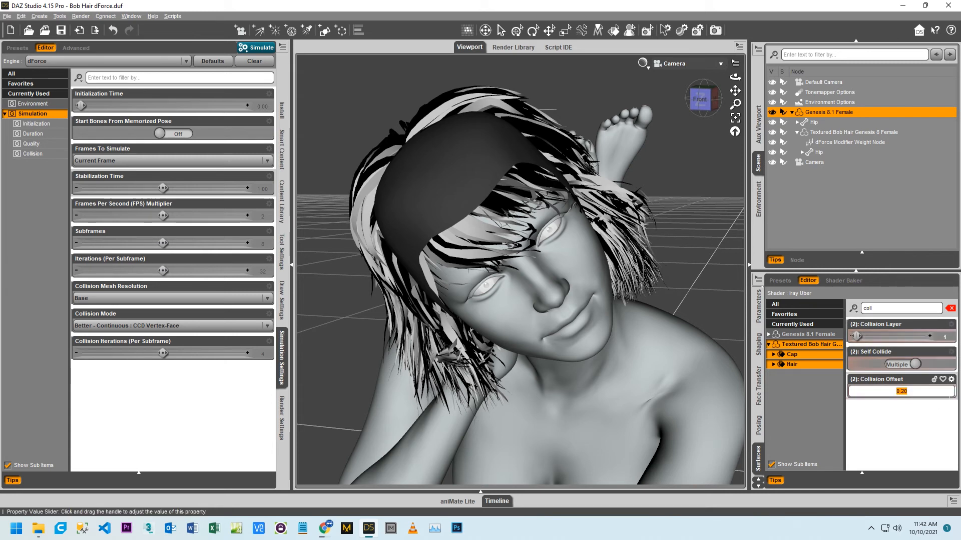
{"action": "key", "text": "Return"}
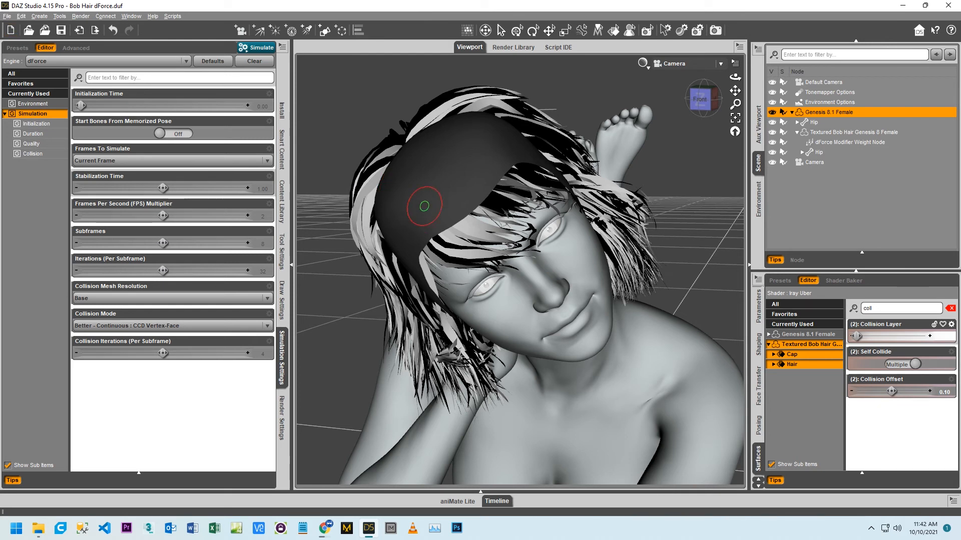
- Run the dForce simulation on the reclining figure's hair and stop it partway through stabilization
{"action": "left_click", "coordinate": [254, 49]}
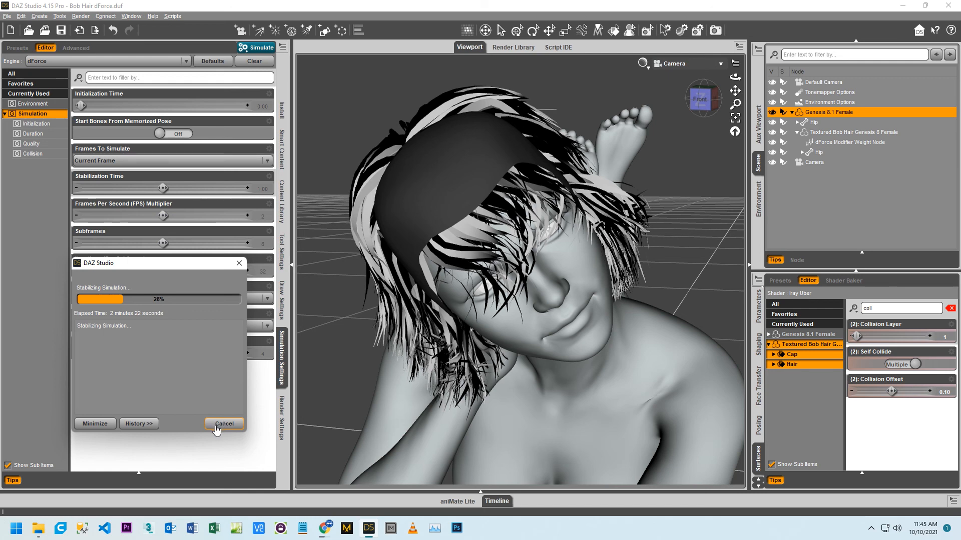
{"action": "left_click", "coordinate": [213, 426]}
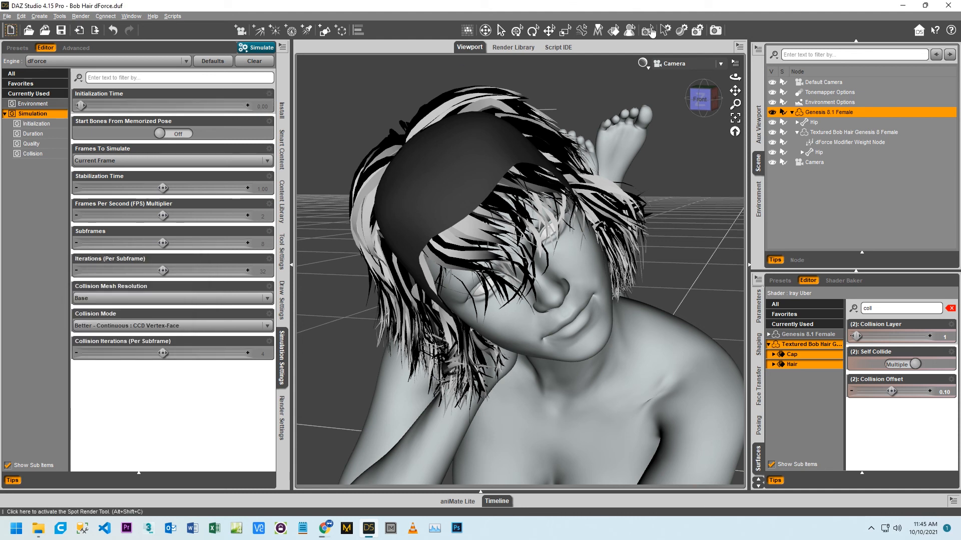
- Apply mesh smoothing to the geometry of the Textured Bob Hair
{"action": "left_click", "coordinate": [501, 31]}
{"action": "left_click", "coordinate": [809, 133]}
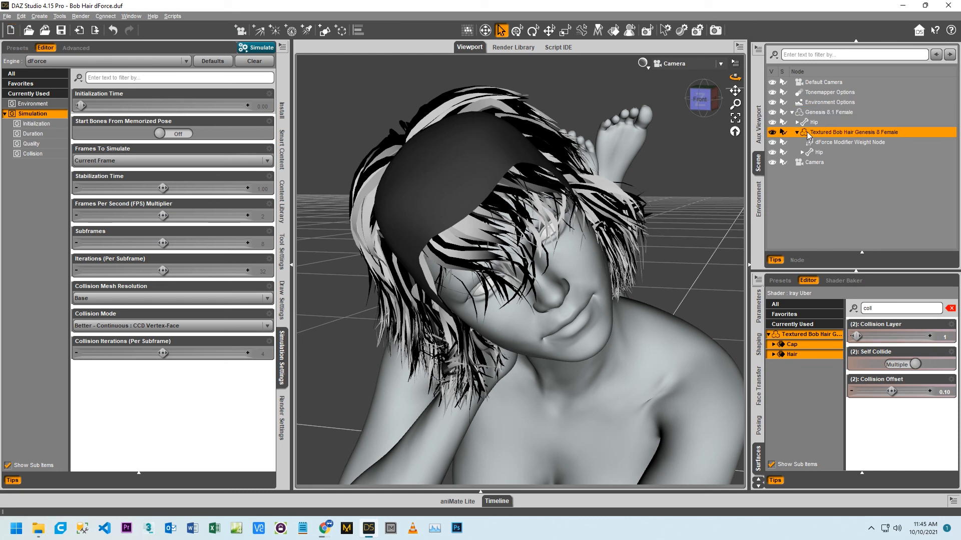
{"action": "left_click", "coordinate": [21, 16]}
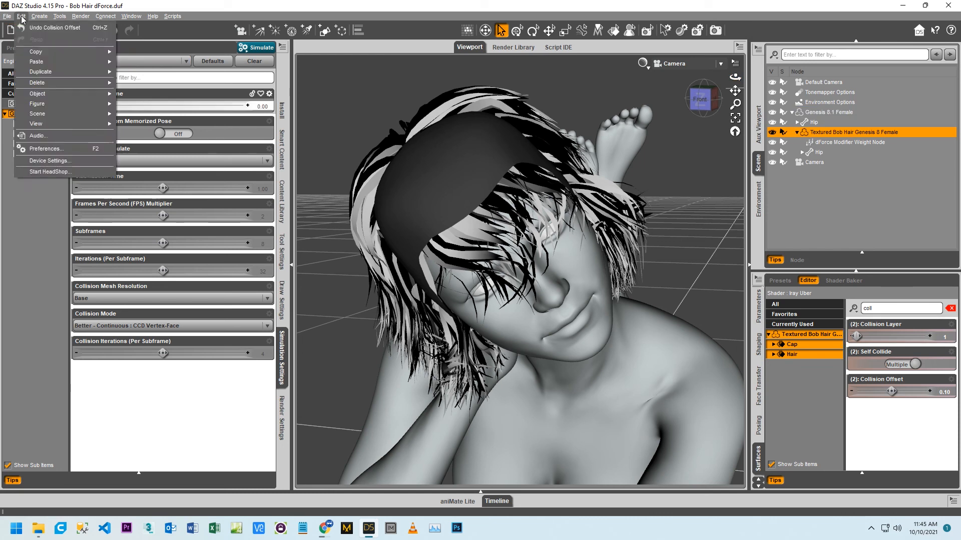
{"action": "mouse_move", "coordinate": [36, 98]}
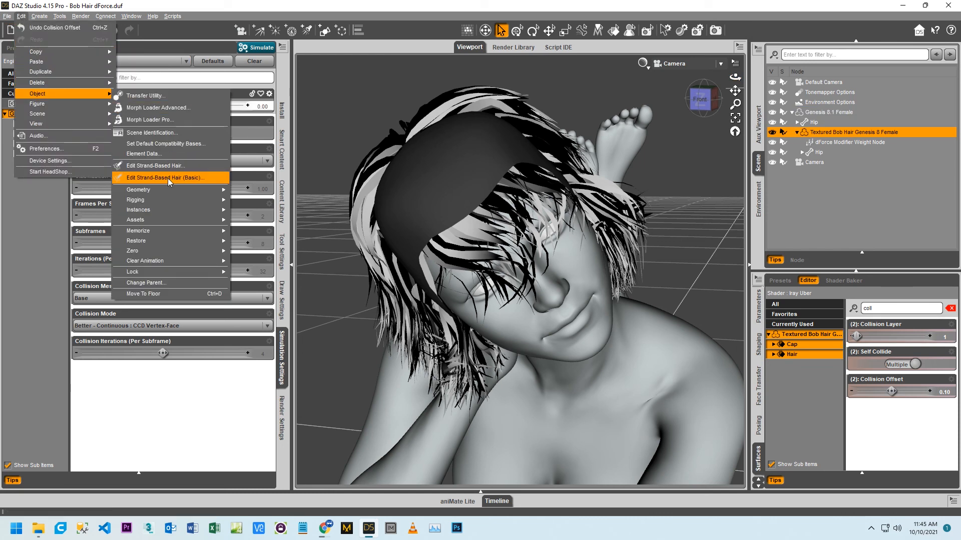
{"action": "mouse_move", "coordinate": [176, 189]}
{"action": "left_click", "coordinate": [240, 190]}
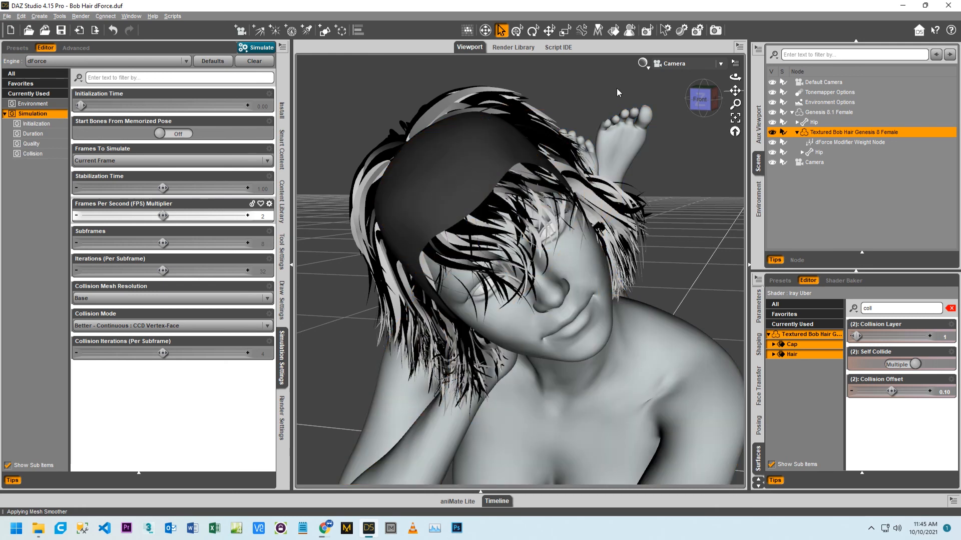
- Switch the viewport draw style to NVIDIA Iray to preview the simulated hair
{"action": "left_click", "coordinate": [641, 64]}
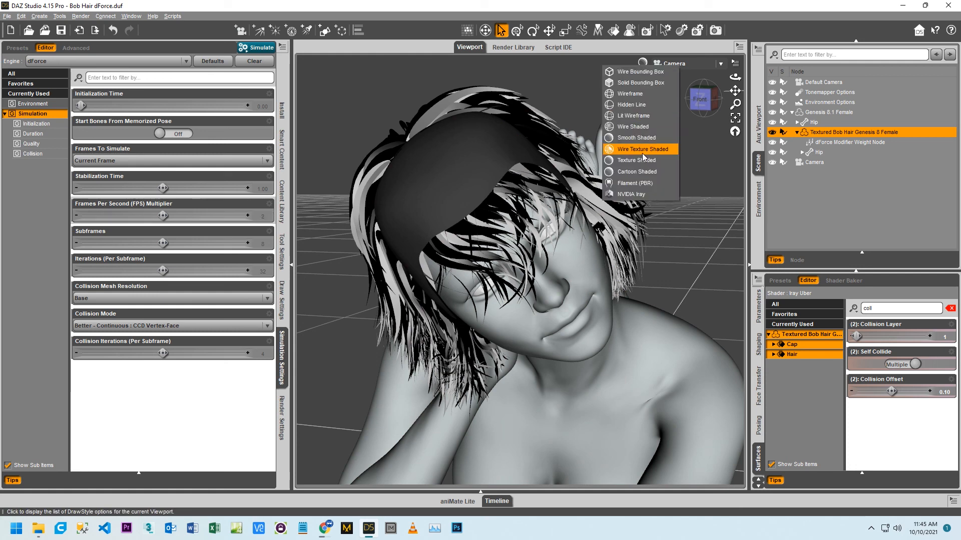
{"action": "left_click", "coordinate": [641, 193]}
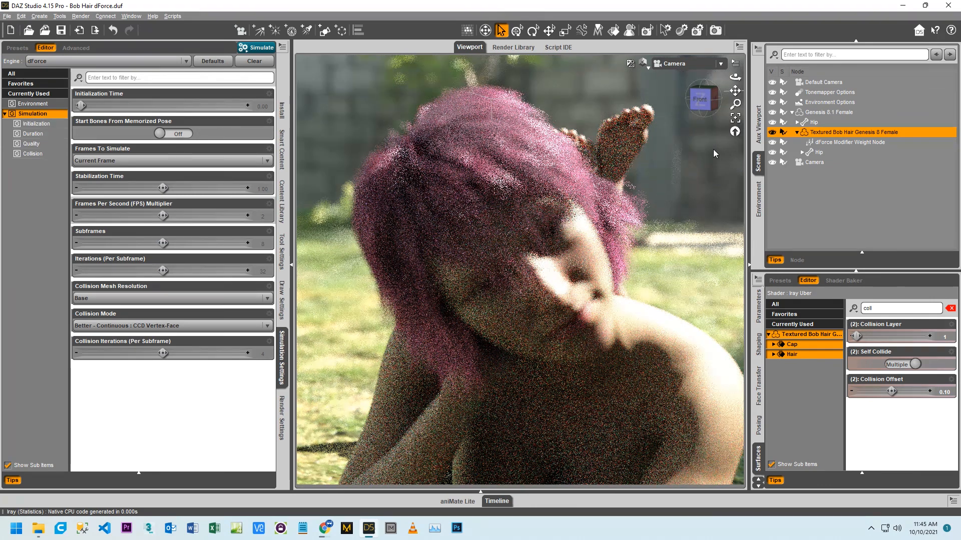
- Clear the parameter filter for the scene's Camera and turn off its Depth of Field
{"action": "left_click", "coordinate": [806, 161]}
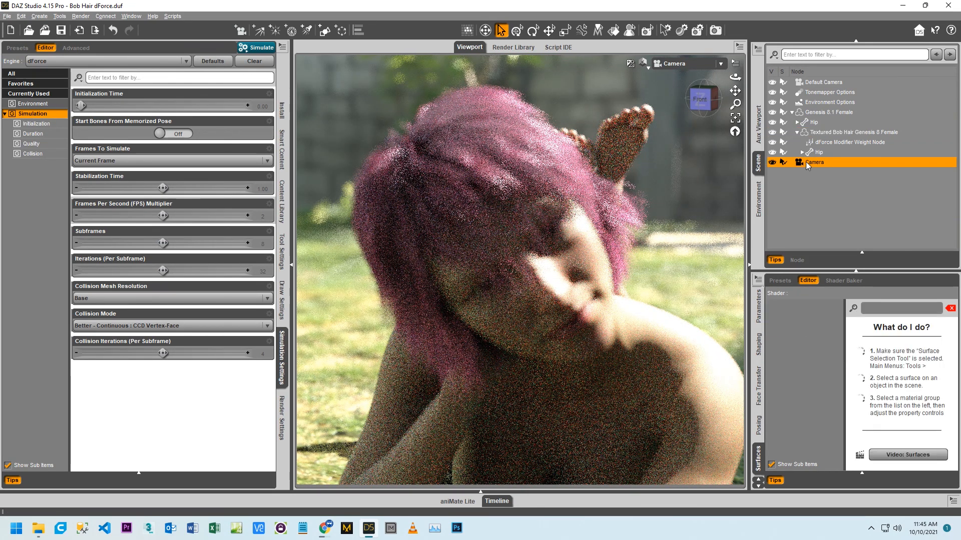
{"action": "left_click", "coordinate": [758, 308]}
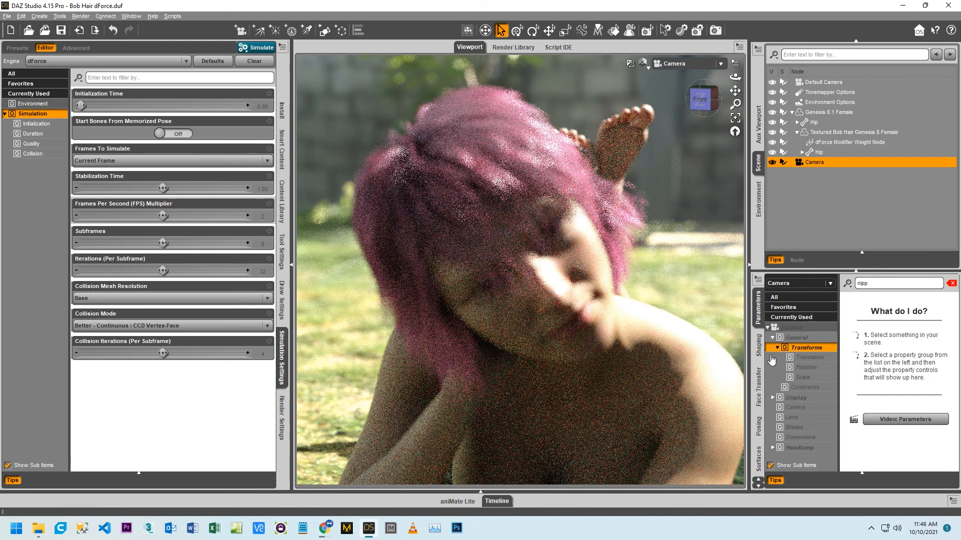
{"action": "left_click", "coordinate": [951, 283]}
{"action": "left_click", "coordinate": [794, 407]}
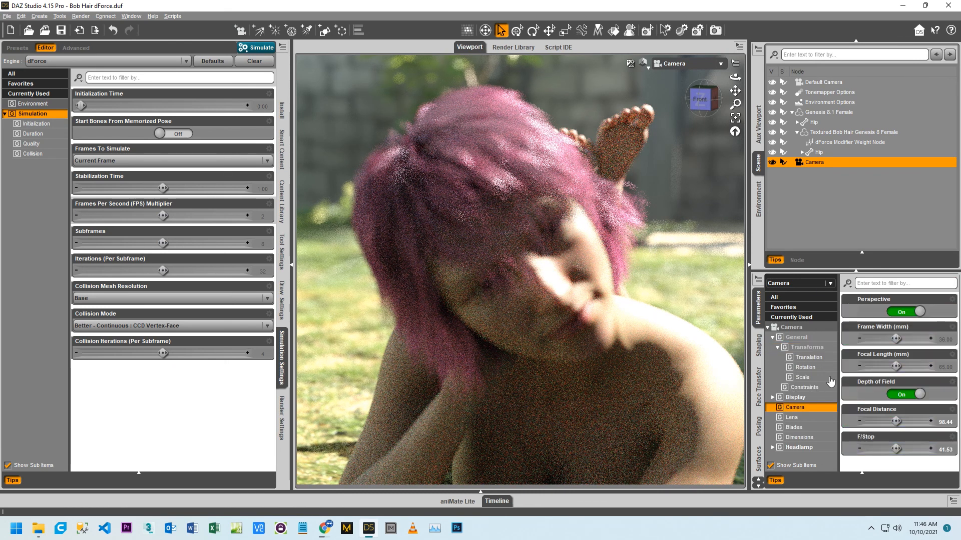
{"action": "left_click", "coordinate": [902, 395]}
{"action": "left_click", "coordinate": [902, 395]}
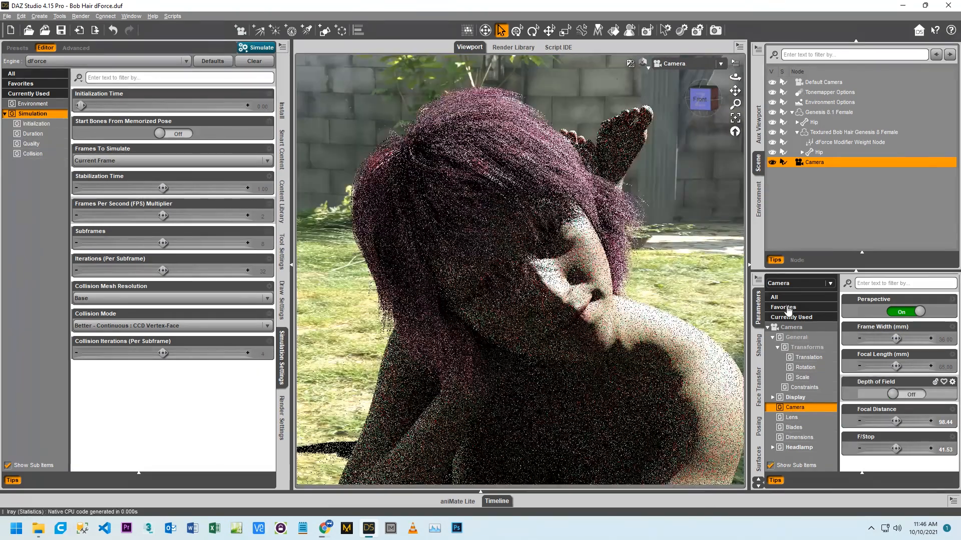